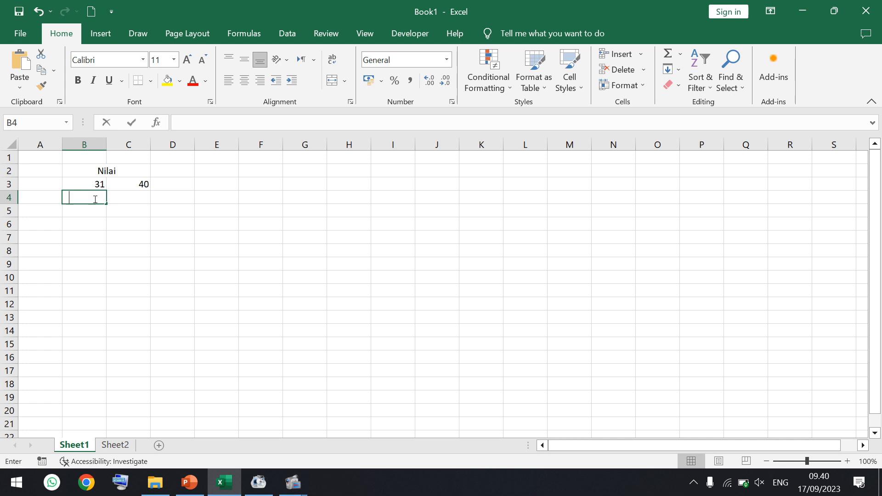
# - Enter 41 and 50 as the second class limits in B4:C4 and extend both series down to row 9
pyautogui.press('Tab')
pyautogui.write('50')
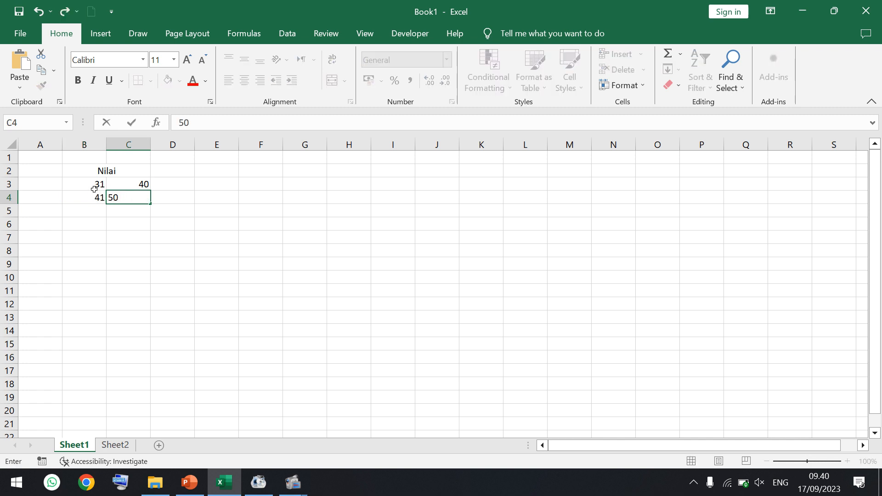
pyautogui.moveTo(94, 188); pyautogui.dragTo(101, 266)
pyautogui.click(138, 184)
pyautogui.moveTo(139, 194); pyautogui.dragTo(148, 264)
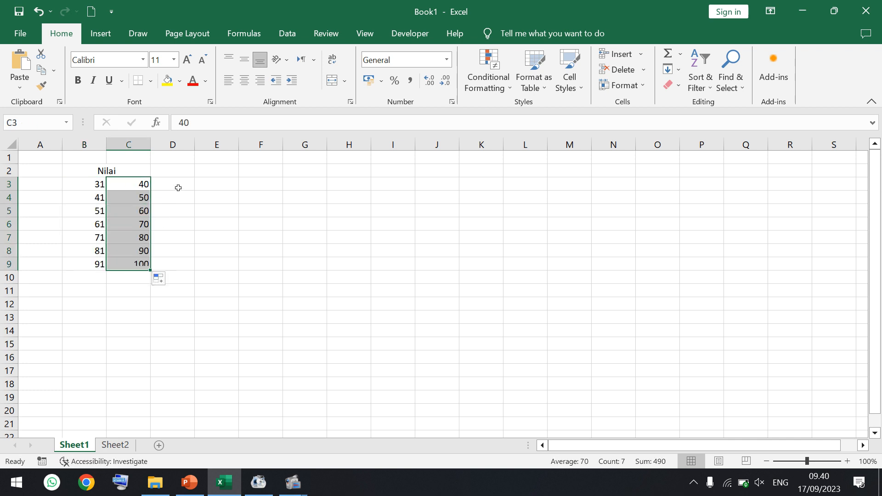
# - Label D2 "fi" and enter the first three frequencies 2, 3 and 5 in D3:D5, consulting the exercise slide in PowerPoint
pyautogui.click(178, 170)
pyautogui.write('fi')
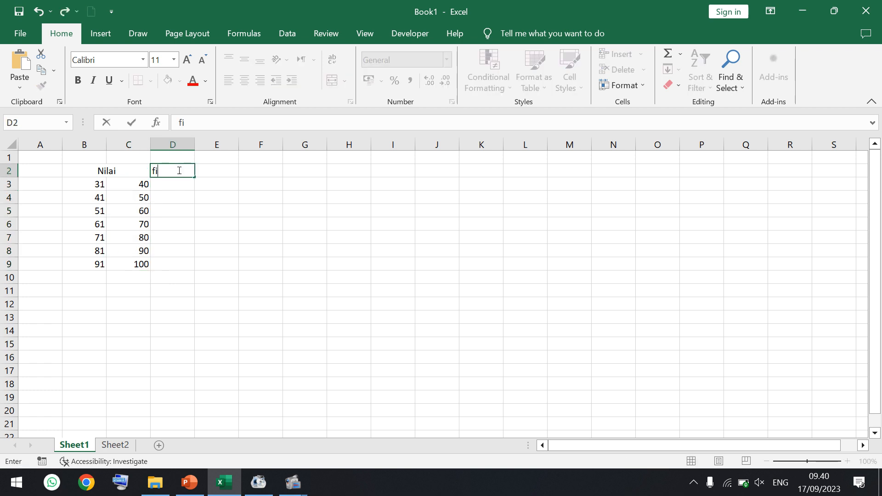
pyautogui.press('Return')
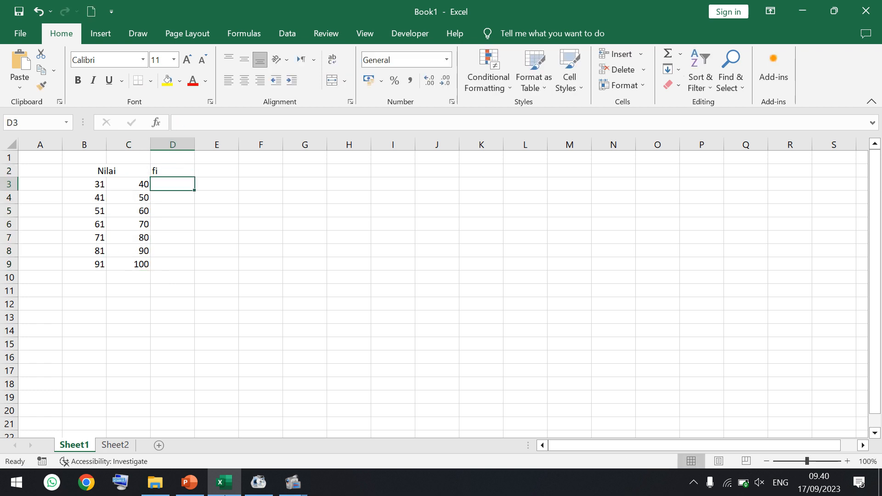
pyautogui.click(183, 490)
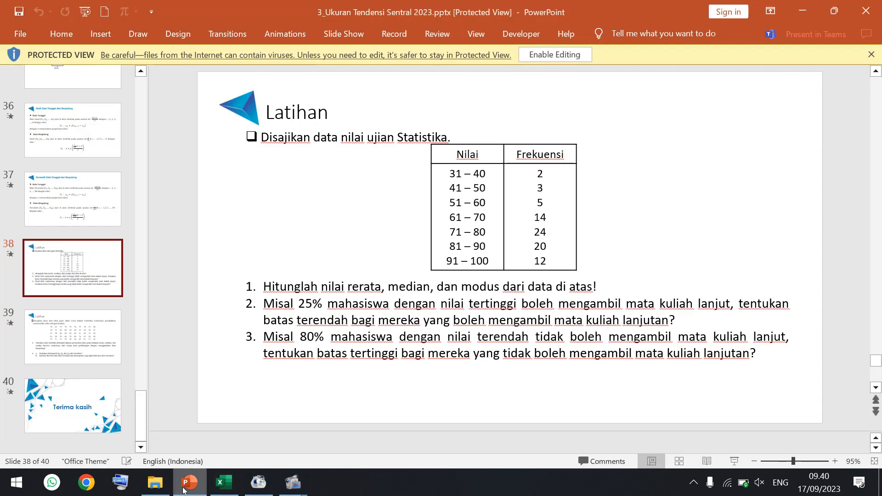
pyautogui.click(224, 482)
pyautogui.write('2')
pyautogui.press('Return')
pyautogui.write('3')
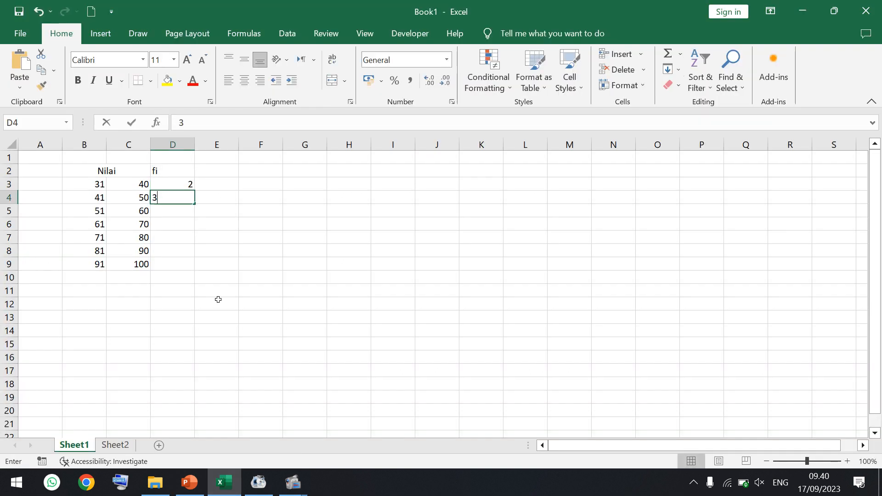
pyautogui.press('Return')
pyautogui.write('5')
pyautogui.press('Return')
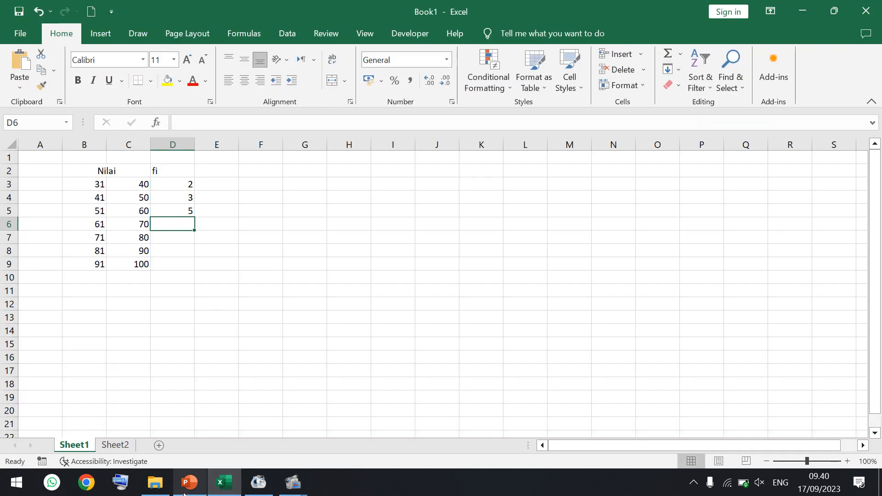
# - Enter the remaining frequencies 14, 24, 20 and 12 in D6:D9, checking them against the PowerPoint slide's table
pyautogui.click(204, 489)
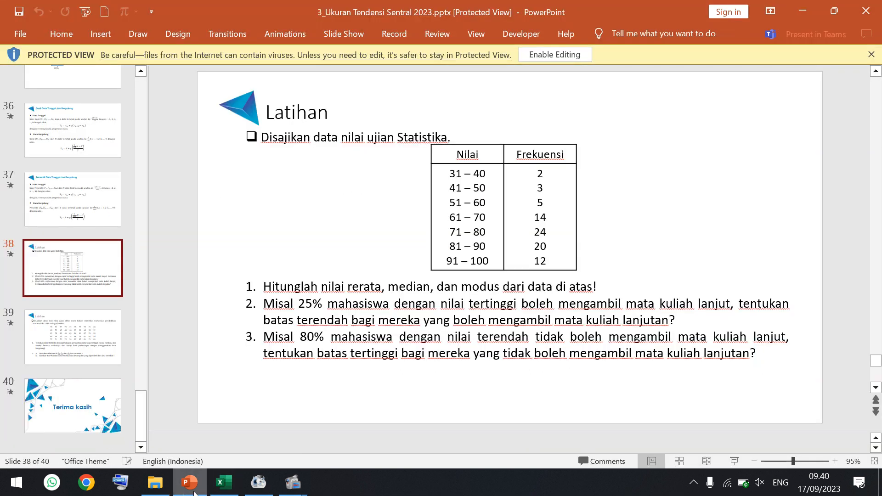
pyautogui.click(219, 488)
pyautogui.write('14')
pyautogui.press('Return')
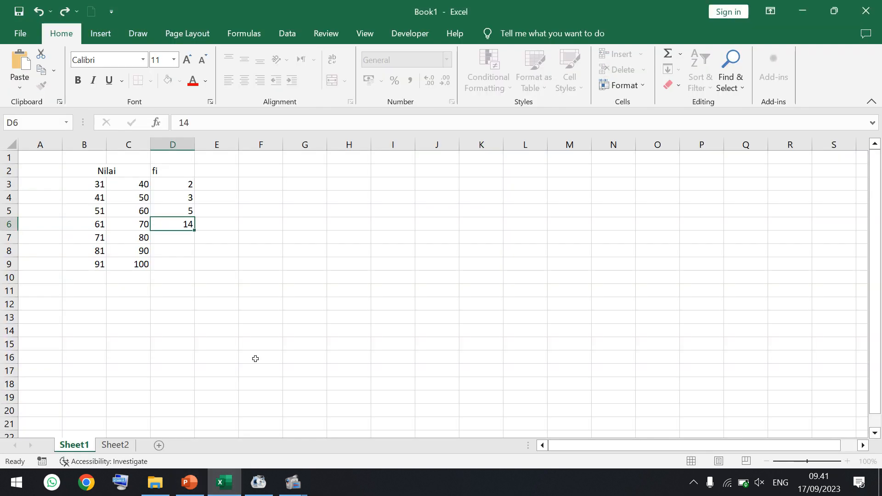
pyautogui.write('24')
pyautogui.press('Return')
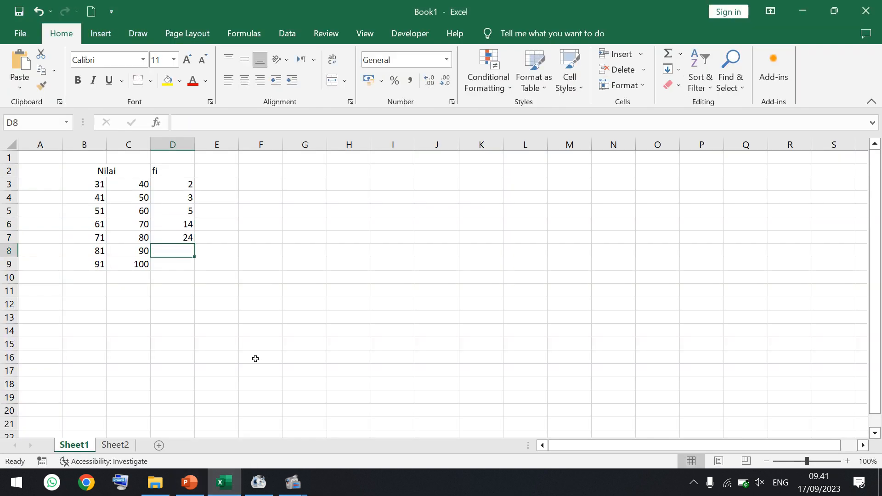
pyautogui.click(198, 485)
pyautogui.click(219, 483)
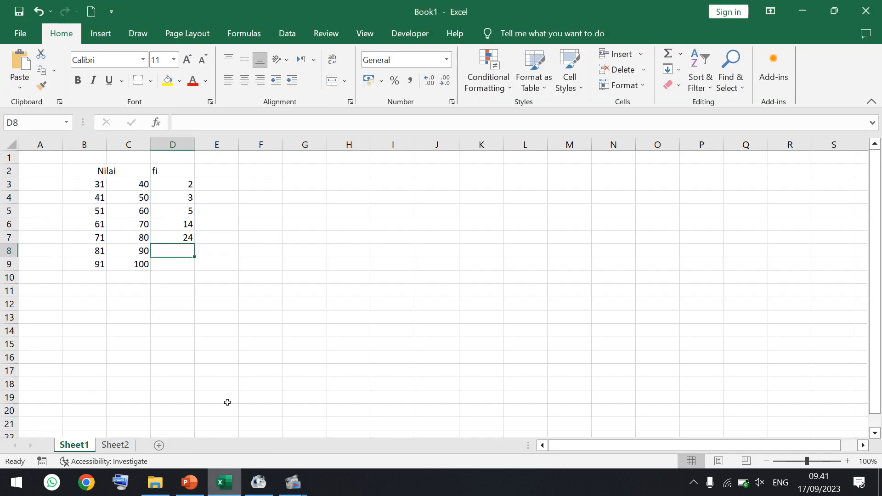
pyautogui.write('20')
pyautogui.press('Return')
pyautogui.write('12')
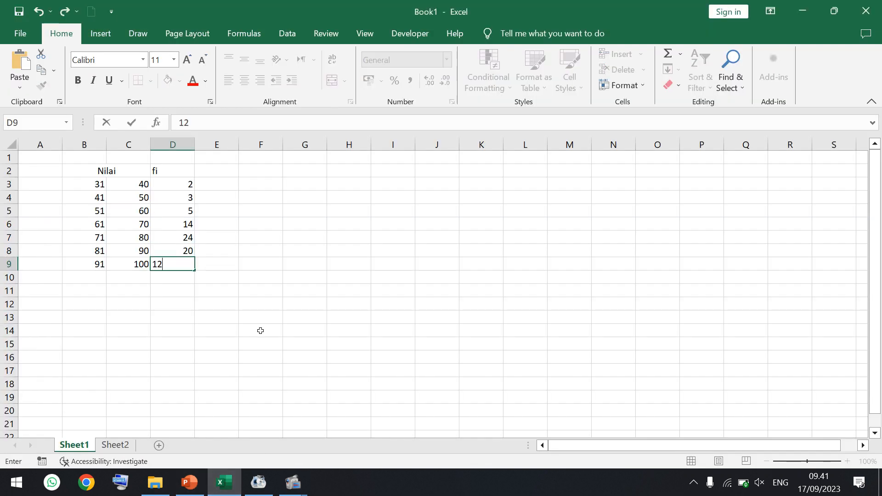
pyautogui.press('Return')
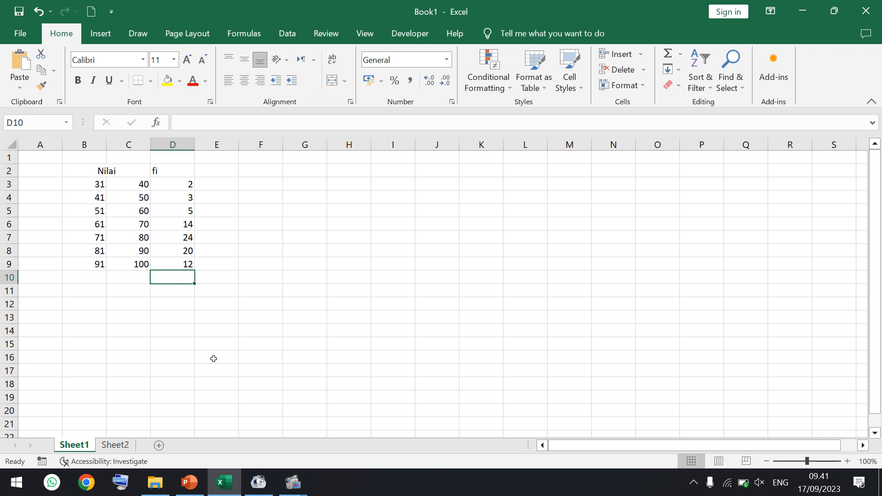
# - Review the exercise questions on the PowerPoint slide, and label cell E2 "xi" in the Excel sheet
pyautogui.click(196, 485)
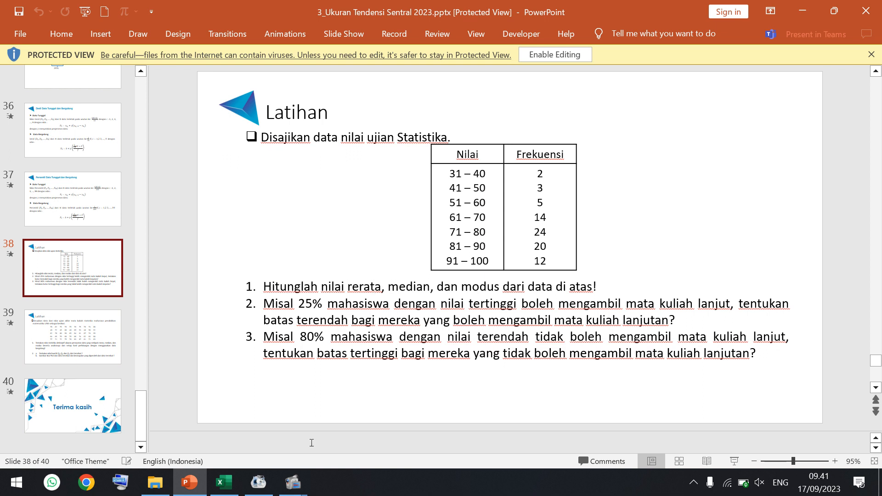
pyautogui.click(224, 482)
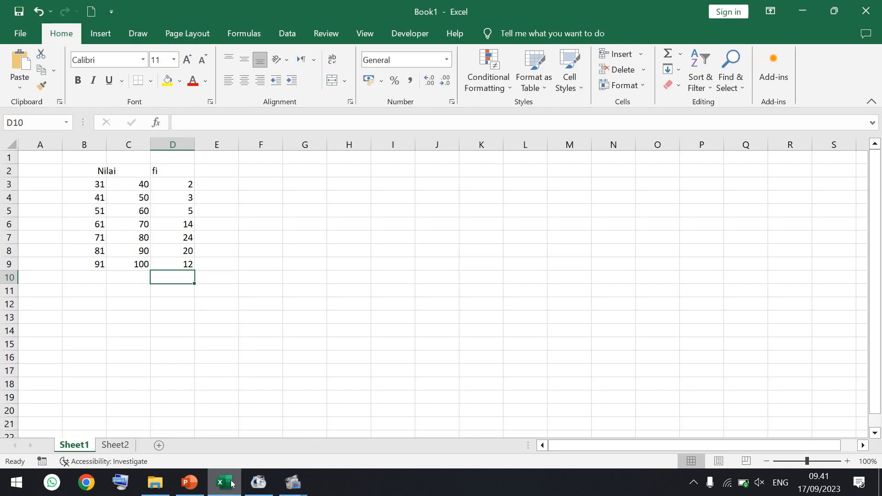
pyautogui.click(210, 172)
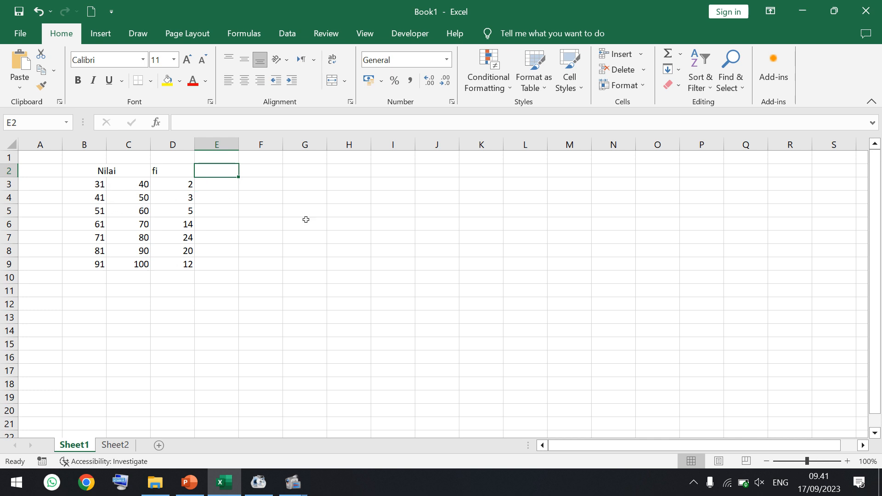
pyautogui.write('xi')
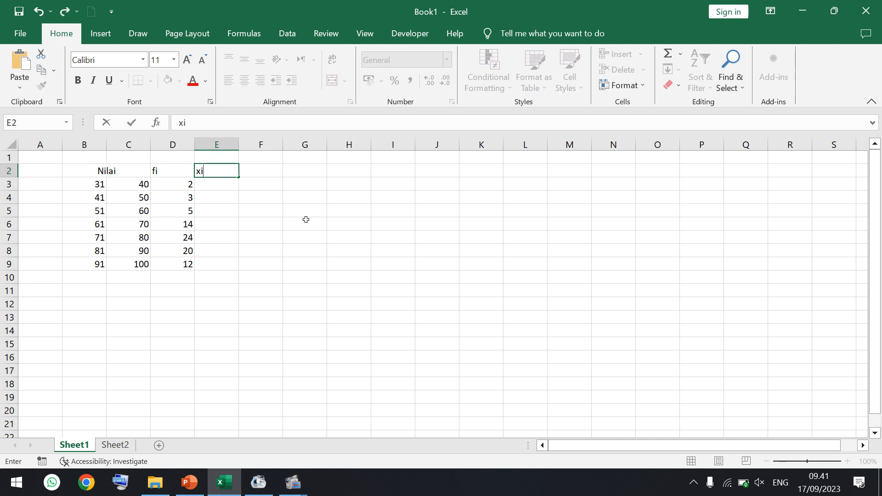
pyautogui.press('Return')
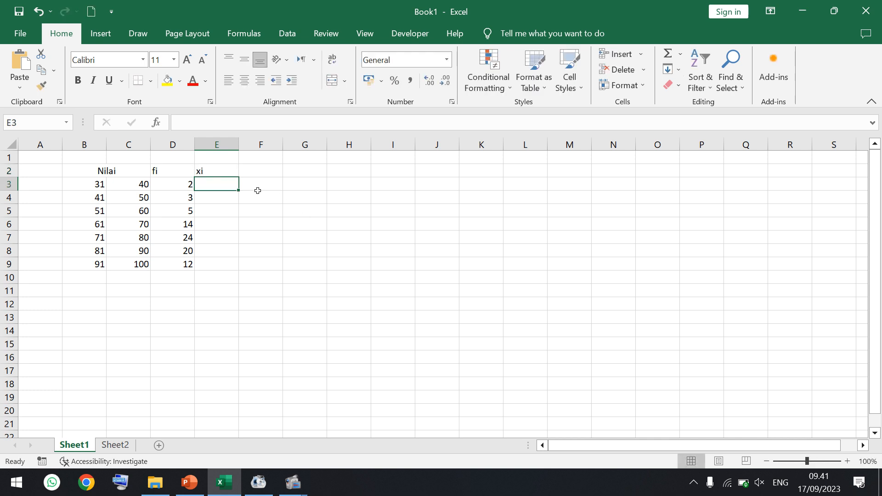
# - Calculate the class midpoints in E3:E9 with the formula =(B3+C3)/2 filled down from E3
pyautogui.write('=')
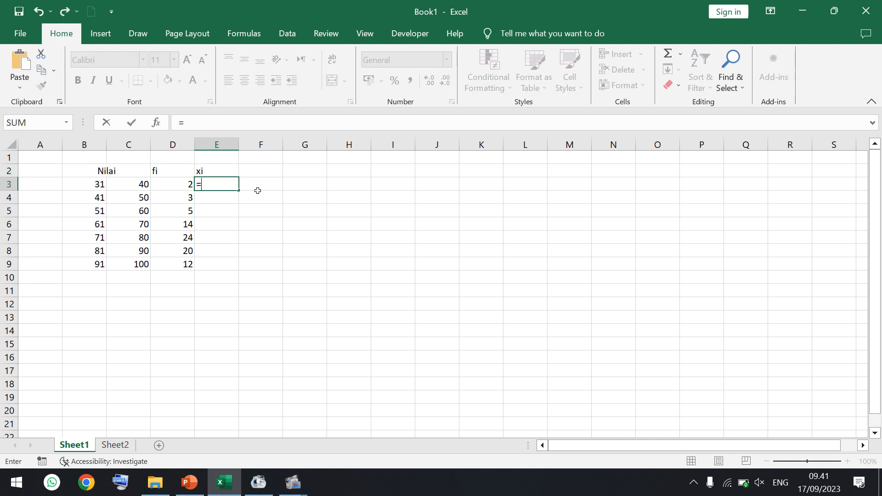
pyautogui.click(96, 184)
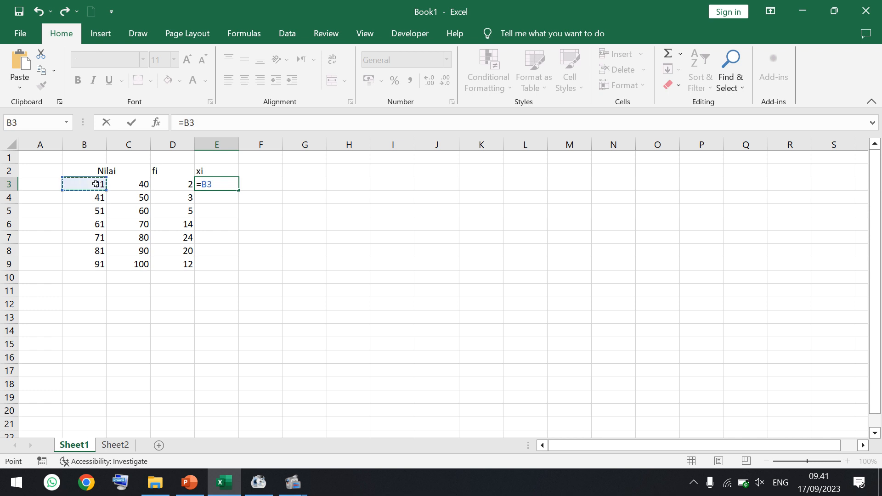
pyautogui.write('+')
pyautogui.click(130, 184)
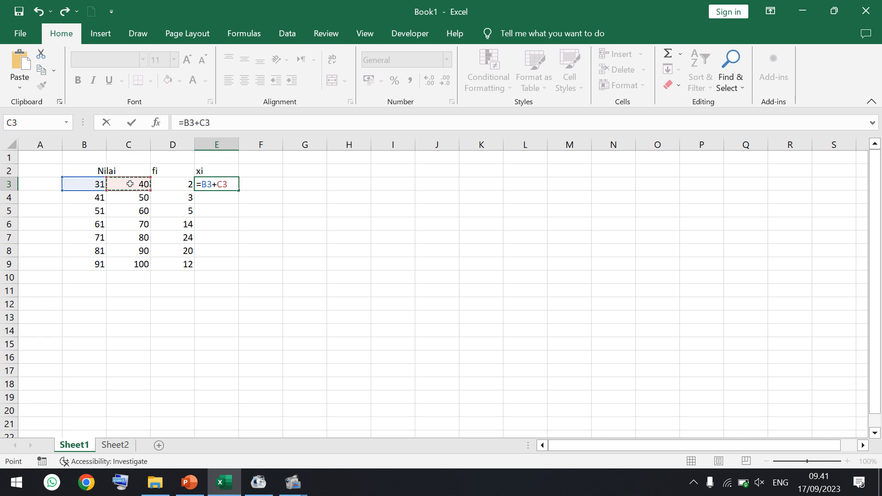
pyautogui.click(185, 122)
pyautogui.write('(')
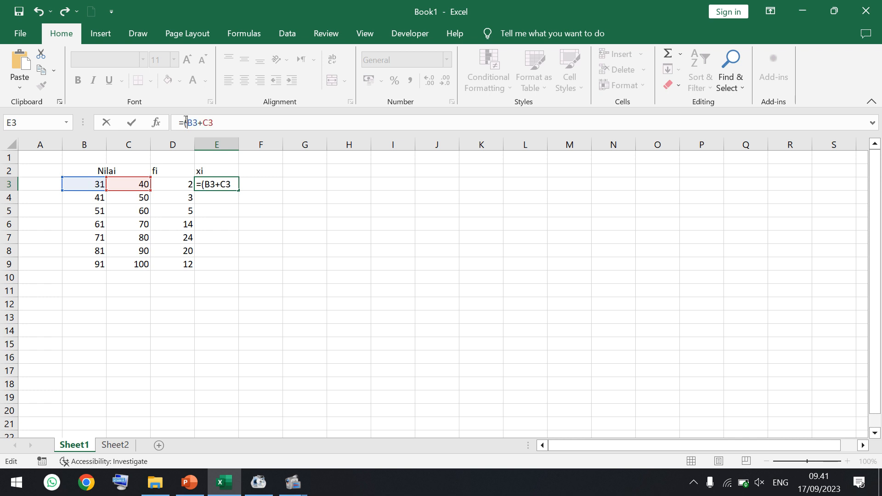
pyautogui.write(')/2')
pyautogui.press('Return')
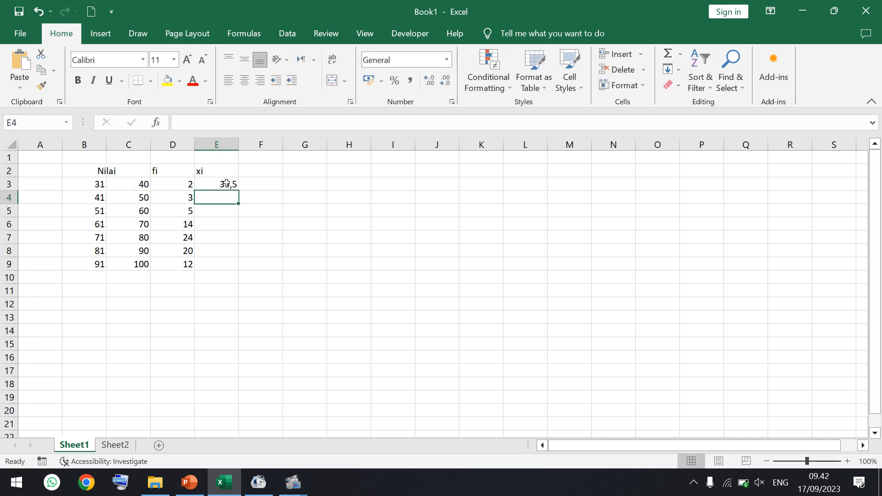
pyautogui.click(226, 183)
pyautogui.moveTo(238, 190); pyautogui.dragTo(233, 267)
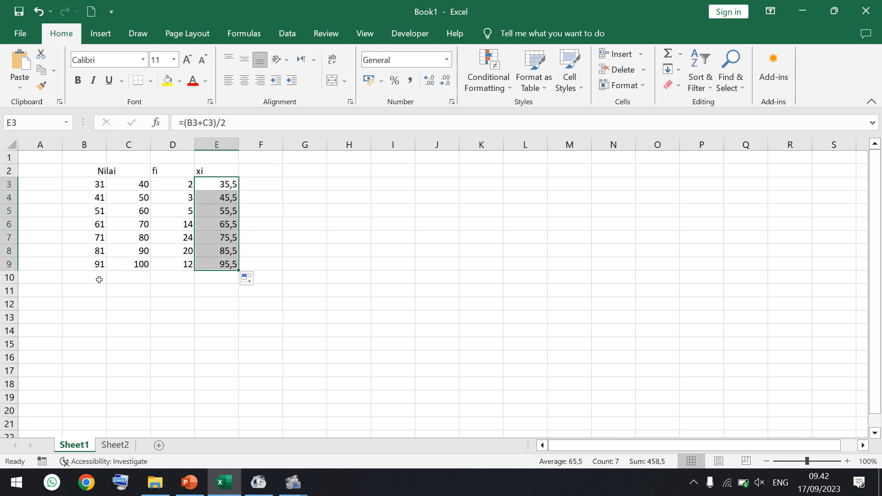
# - Merge and center cells B10:C10 and enter the label "Total" in them
pyautogui.moveTo(98, 279); pyautogui.dragTo(121, 279)
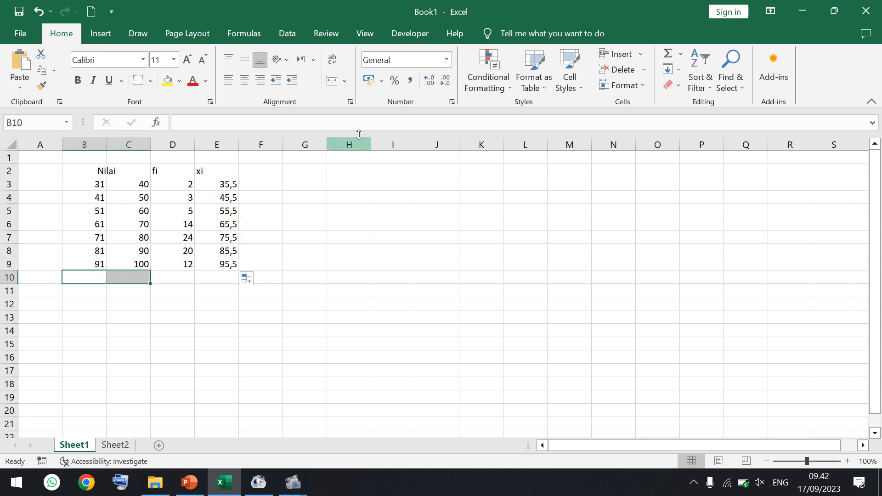
pyautogui.click(333, 81)
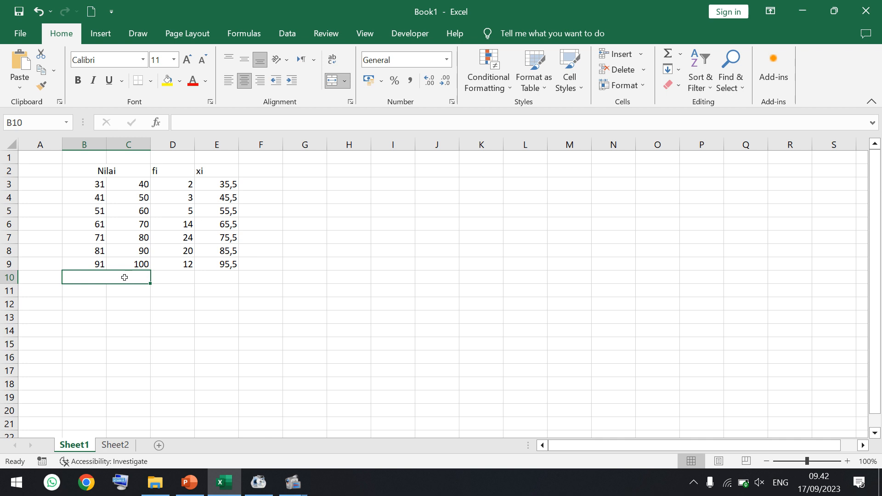
pyautogui.write('Total')
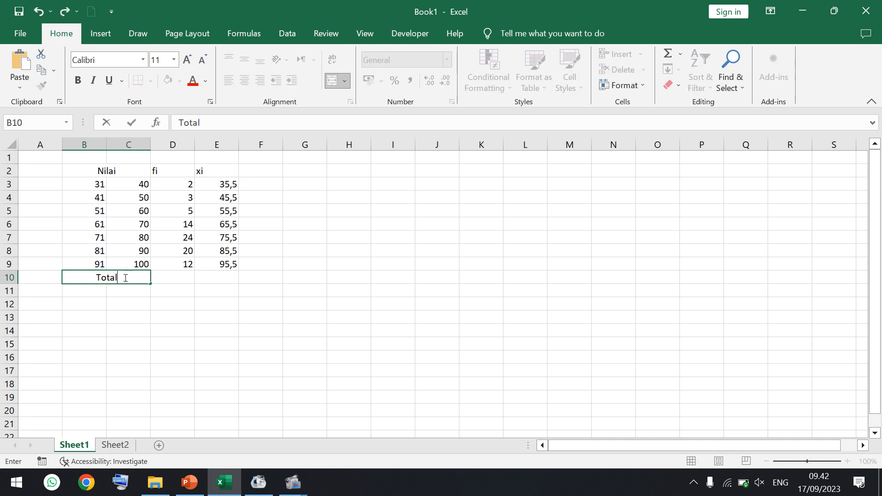
# - Total the fi frequencies in D10 with a SUM formula over D3:D9
pyautogui.click(173, 281)
pyautogui.write('=')
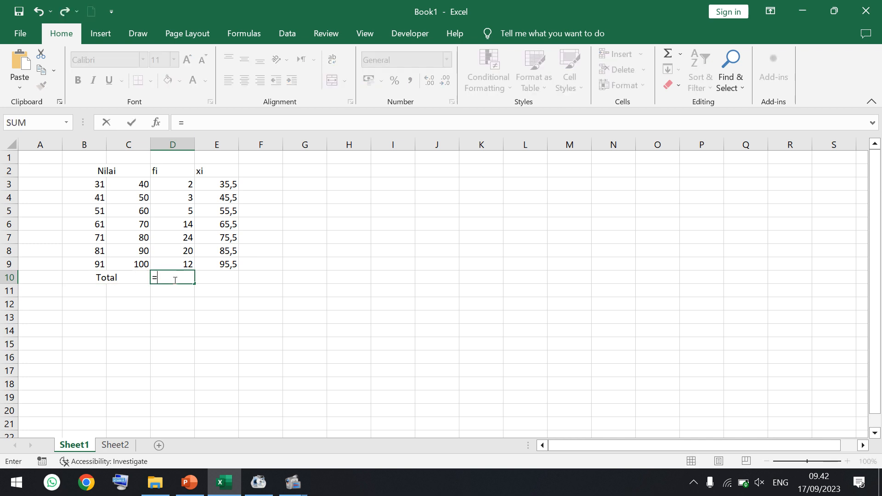
pyautogui.write('sum(')
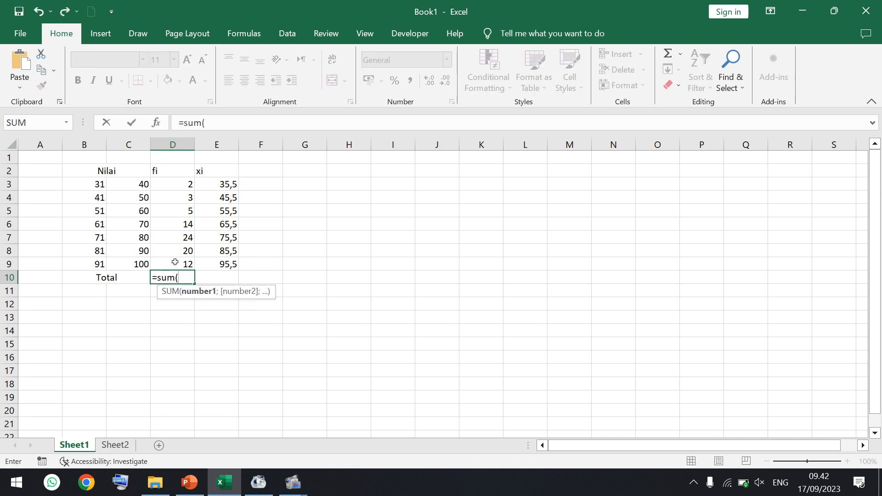
pyautogui.moveTo(180, 187); pyautogui.dragTo(181, 262)
pyautogui.press('Return')
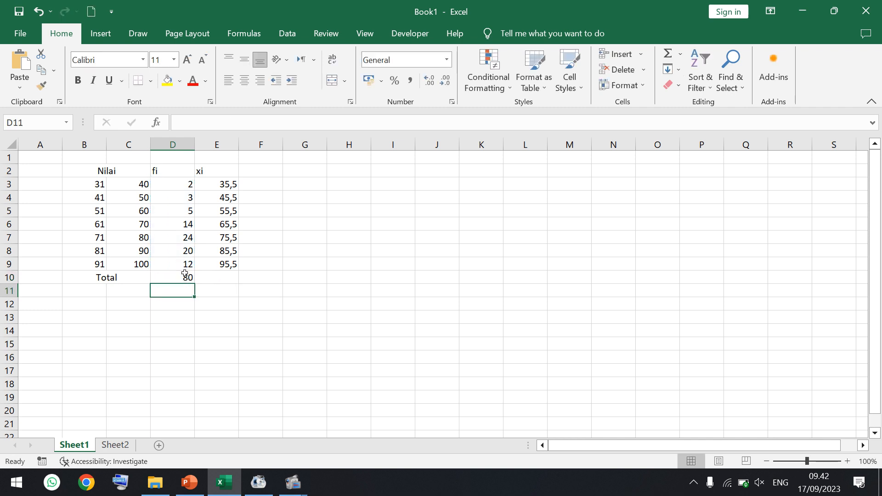
# - Label cell F2 "fi.xi" as the heading for the frequency-times-midpoint column
pyautogui.click(265, 173)
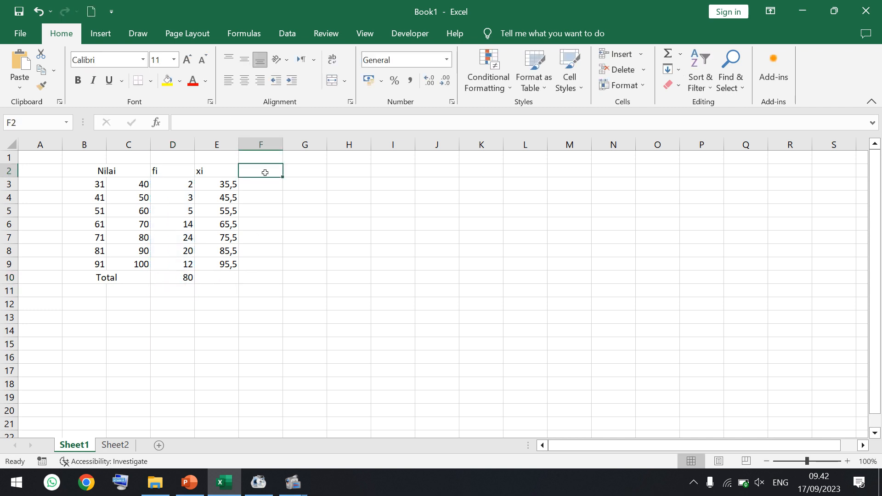
pyautogui.write('fi')
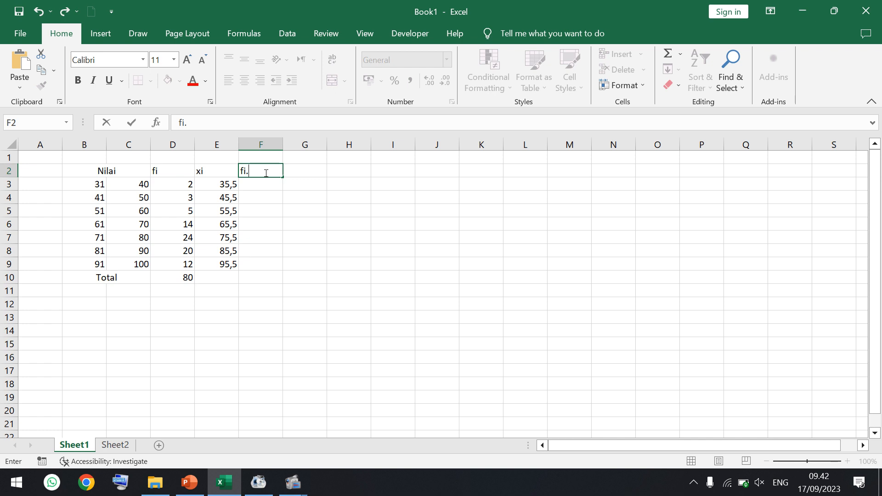
pyautogui.write('.xi')
pyautogui.press('Return')
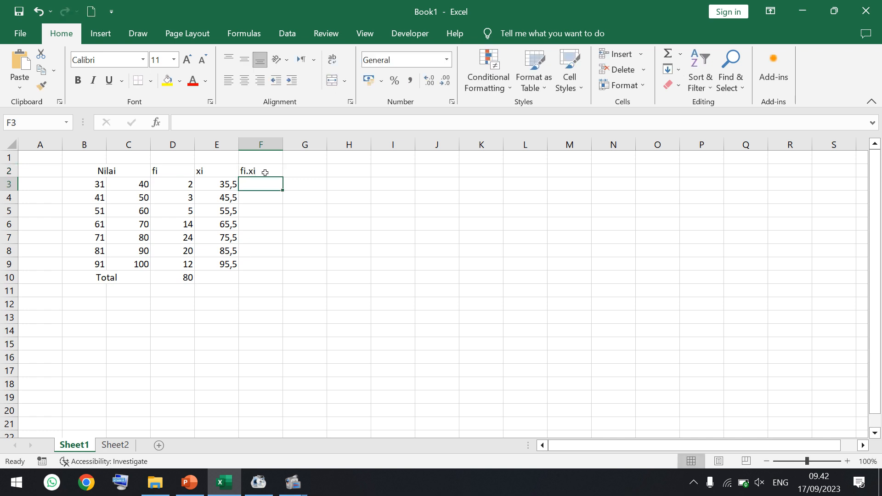
# - Calculate the fi.xi products in F3:F9 with the formula =D3*E3 filled down from F3
pyautogui.write('=')
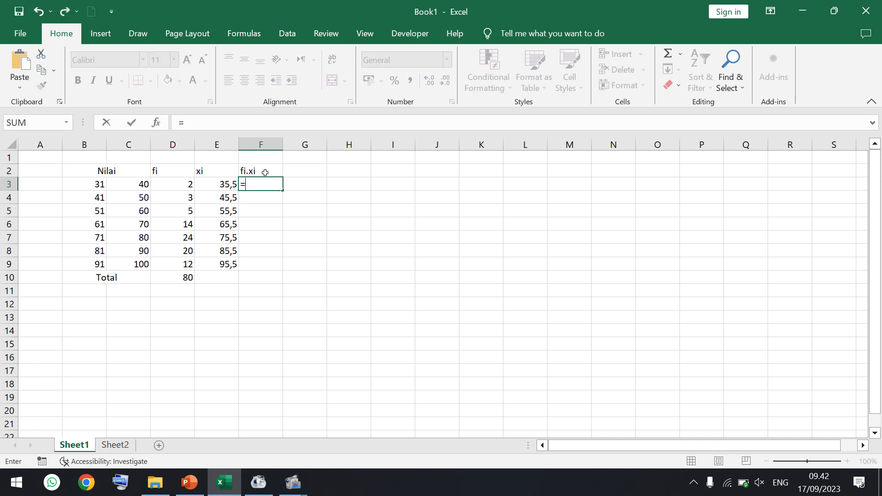
pyautogui.click(185, 184)
pyautogui.write('*')
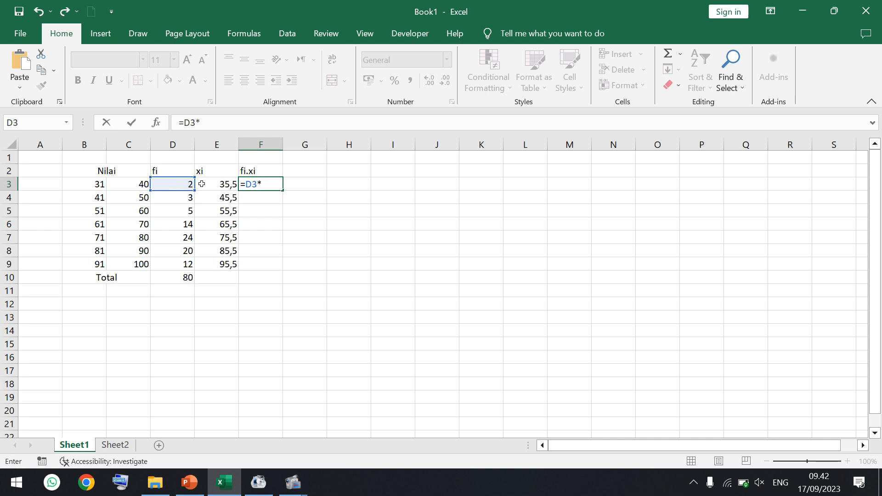
pyautogui.click(201, 183)
pyautogui.press('Return')
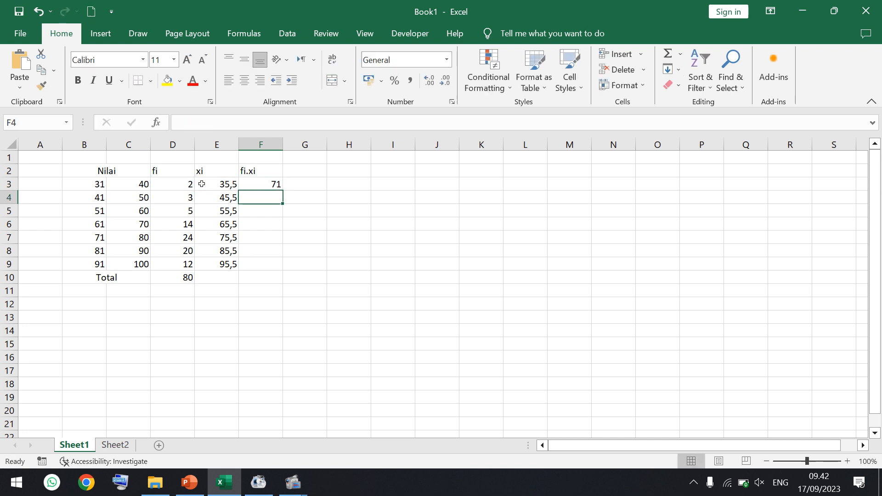
pyautogui.click(277, 182)
pyautogui.moveTo(281, 193); pyautogui.dragTo(278, 269)
# - Total the fi.xi products in F10 with a SUM formula over F3:F9
pyautogui.click(270, 281)
pyautogui.write('=sum')
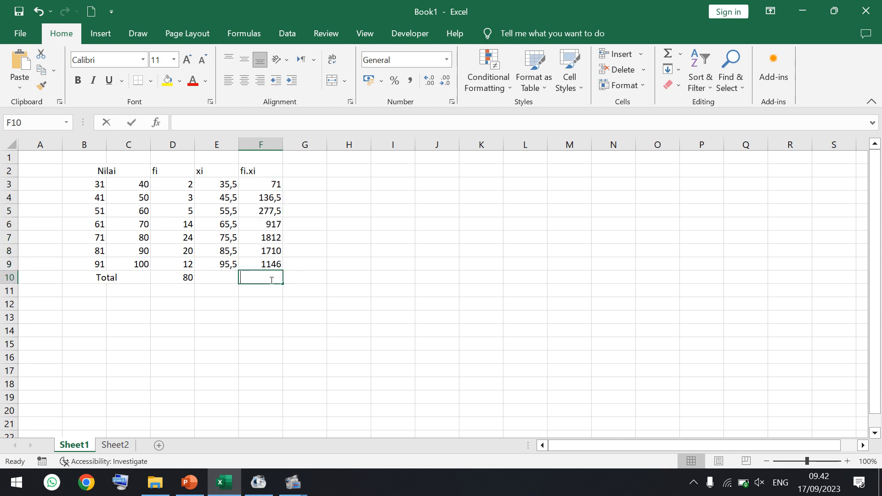
pyautogui.write('(')
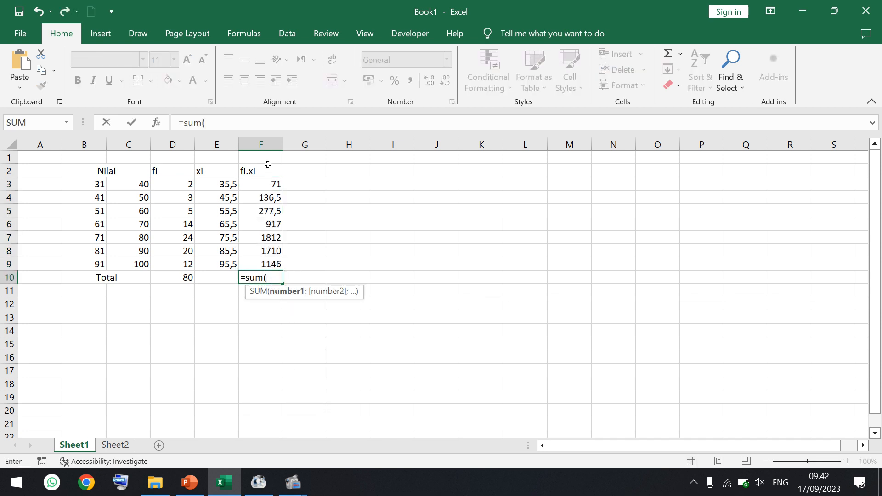
pyautogui.moveTo(264, 184); pyautogui.dragTo(264, 262)
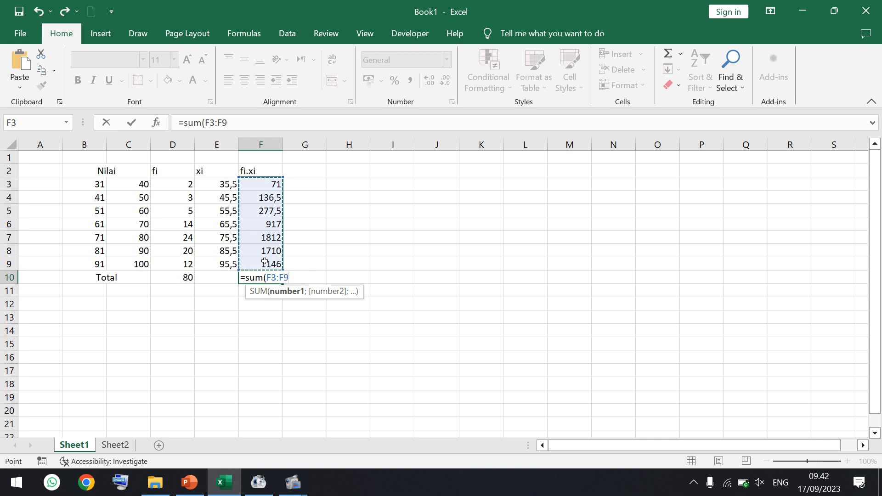
pyautogui.press('Return')
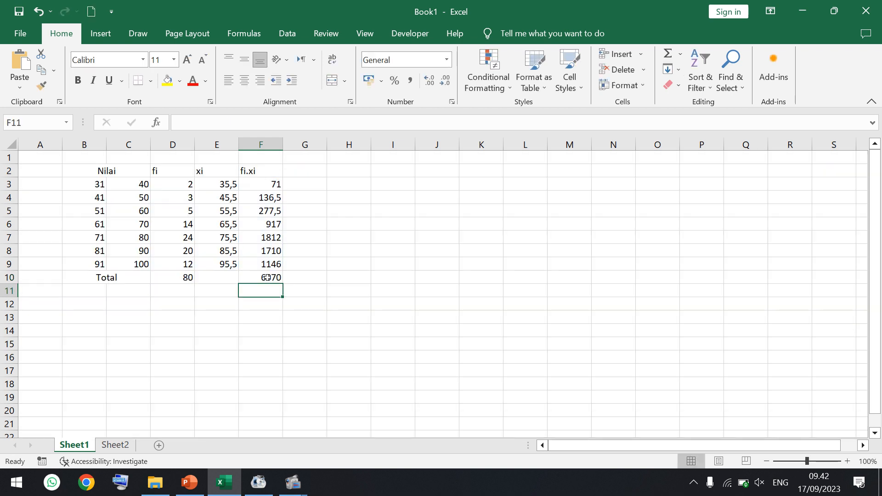
# - Label B12 "rerata" and calculate the mean in C12 with the formula =F10/D10
pyautogui.click(91, 305)
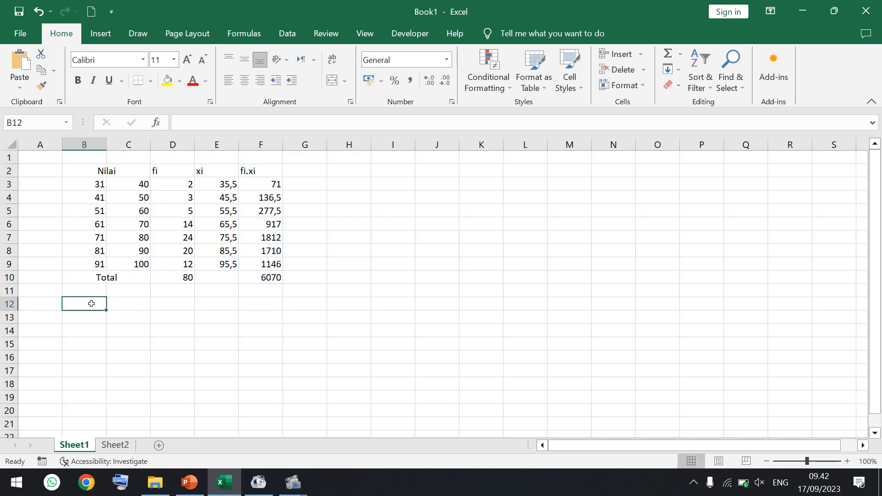
pyautogui.write('rerata')
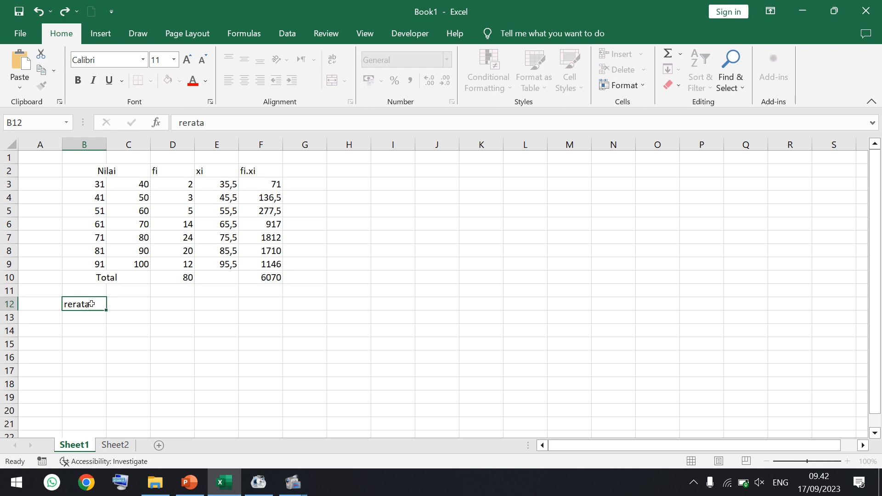
pyautogui.click(124, 310)
pyautogui.write('=')
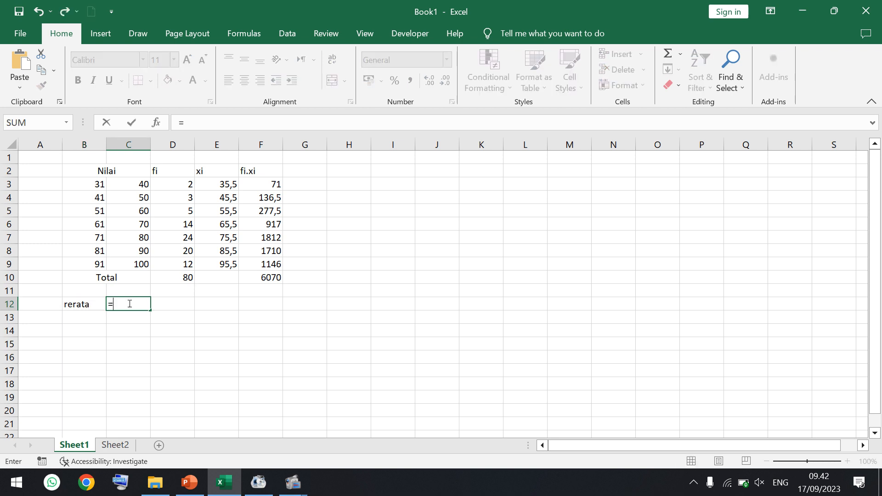
pyautogui.click(258, 277)
pyautogui.write('/')
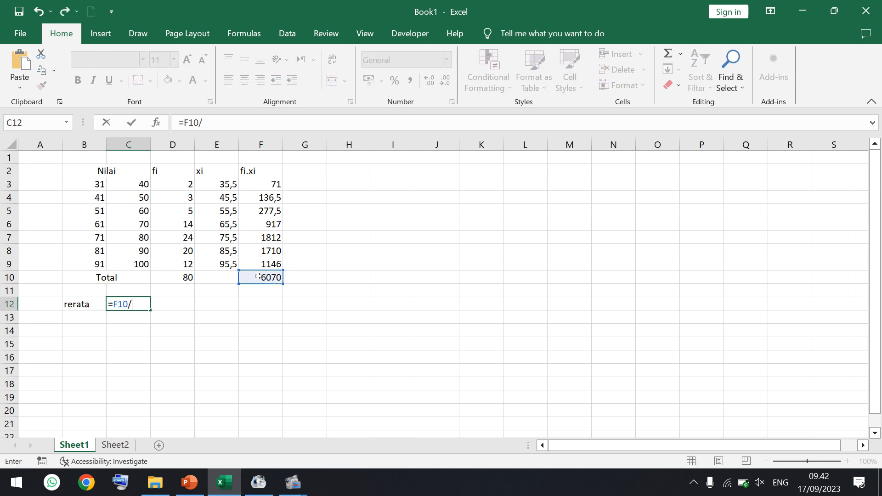
pyautogui.click(189, 276)
pyautogui.press('Return')
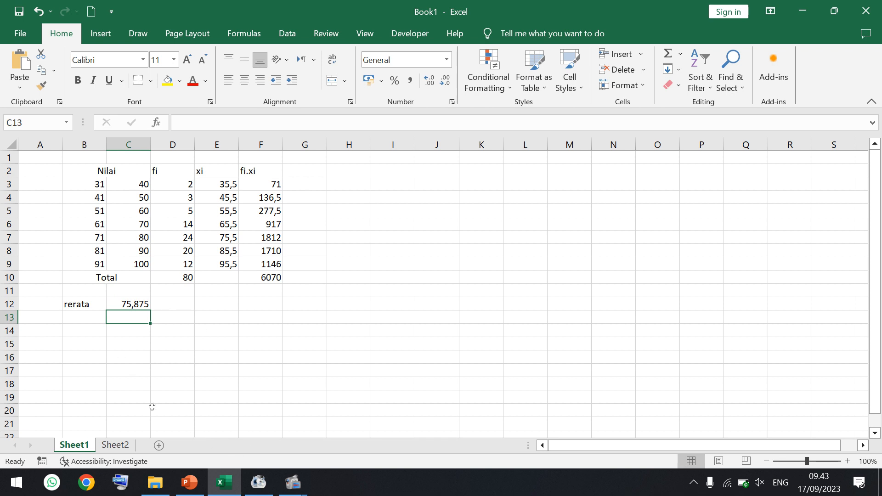
# - Check the exercise questions on the PowerPoint slide, then label B14 "letak med" in Excel and calculate the median position in C14 with =D10/2
pyautogui.click(189, 482)
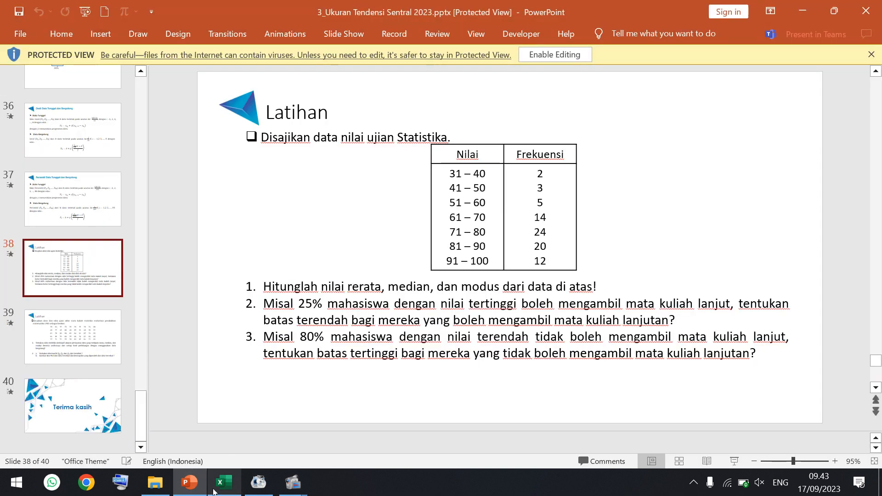
pyautogui.click(212, 489)
pyautogui.click(88, 331)
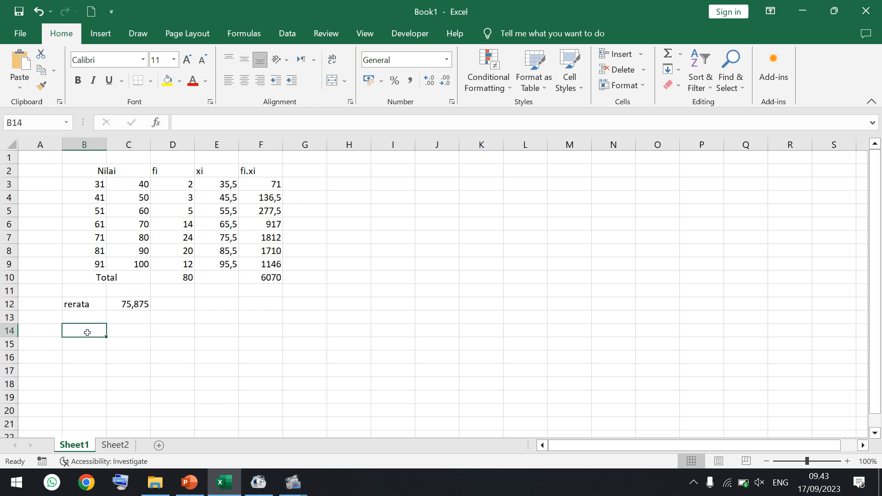
pyautogui.write('le')
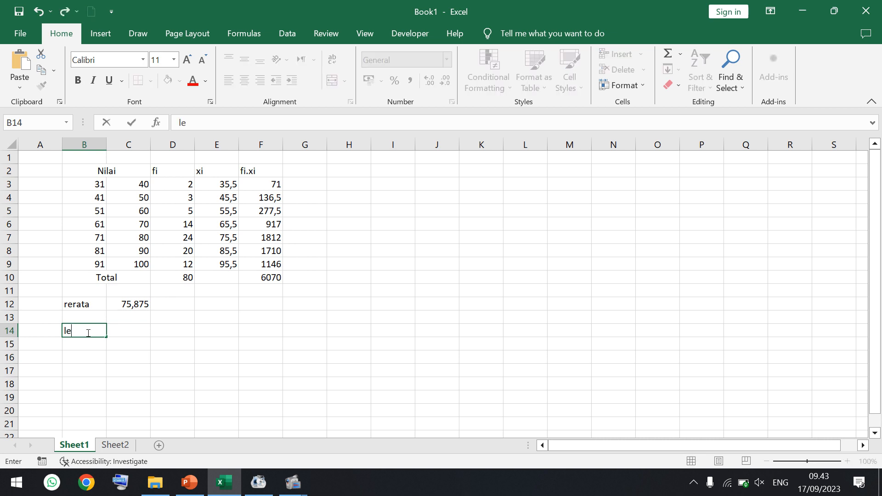
pyautogui.write('tak med')
pyautogui.press('Tab')
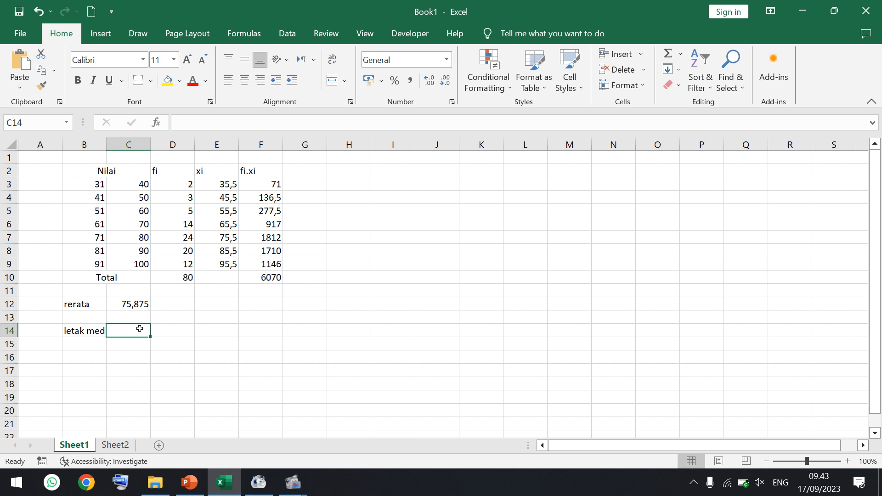
pyautogui.write('=')
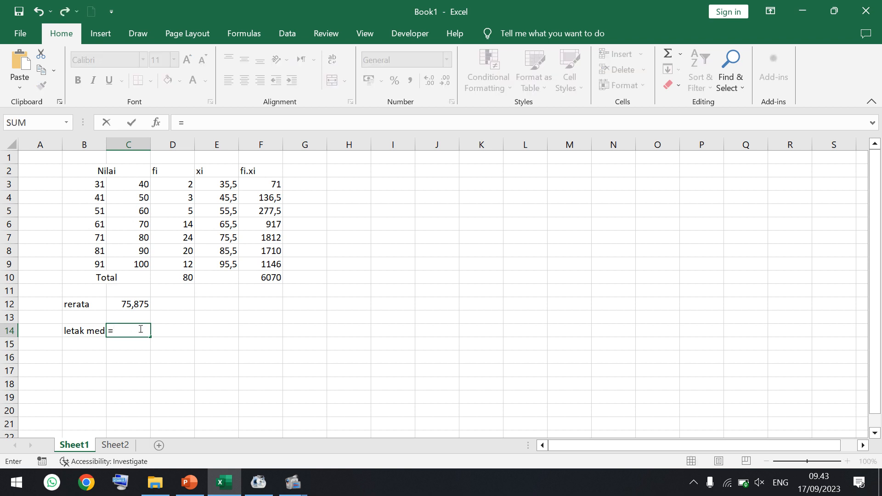
pyautogui.click(175, 279)
pyautogui.write('/2')
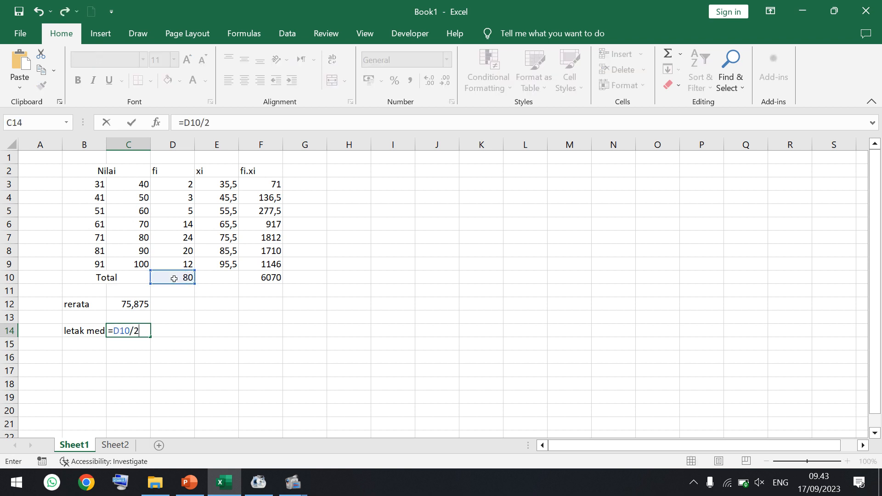
pyautogui.press('Return')
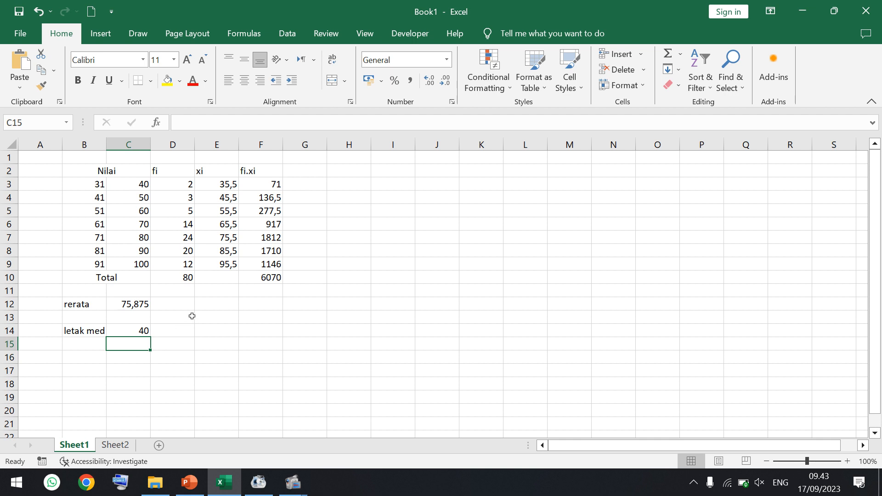
# - Label cell G2 "fk" as the heading for the cumulative frequency column
pyautogui.click(302, 174)
pyautogui.write('fk')
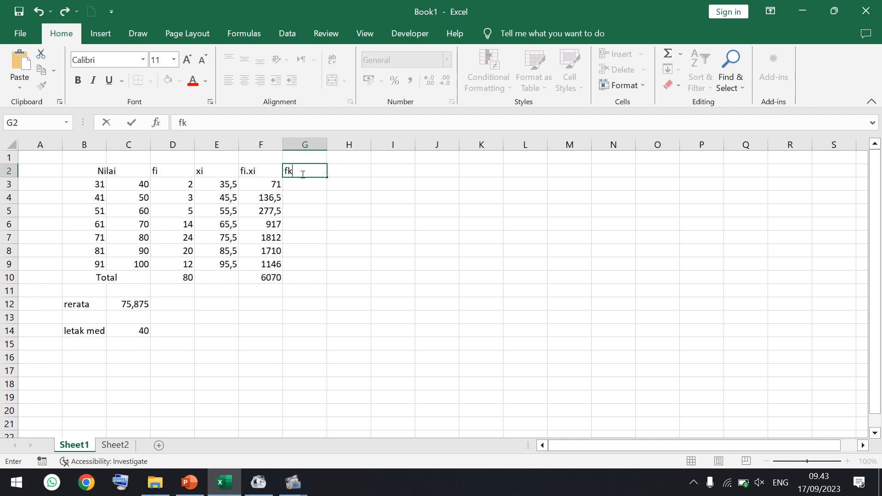
pyautogui.press('Return')
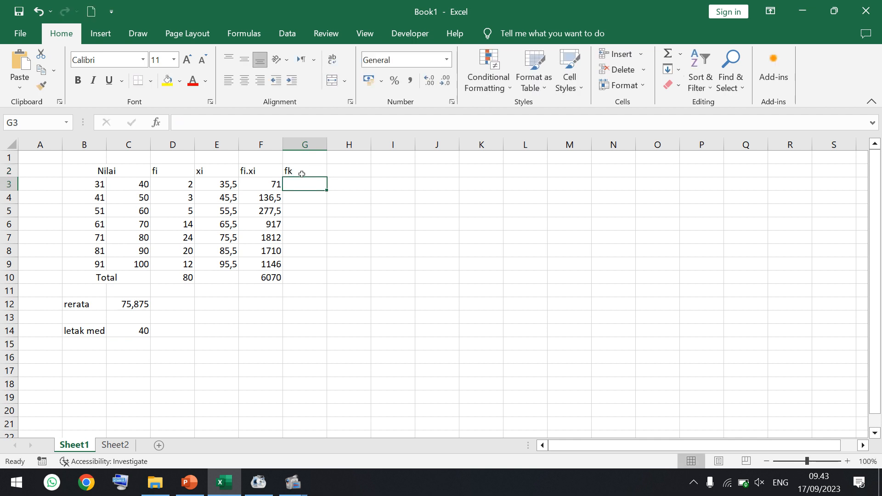
# - Calculate the cumulative frequencies in G3:G9 with the formula =SUM(D$3:D3) filled down from G3
pyautogui.write('=sum')
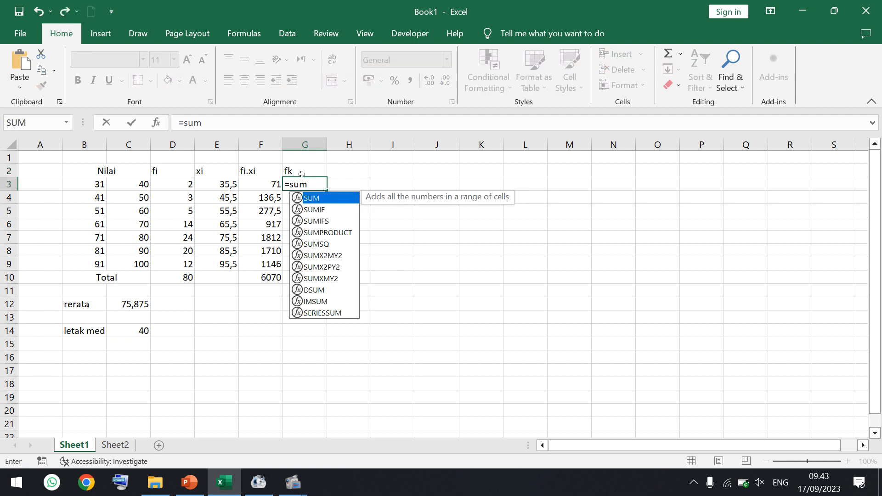
pyautogui.write('(')
pyautogui.click(184, 183)
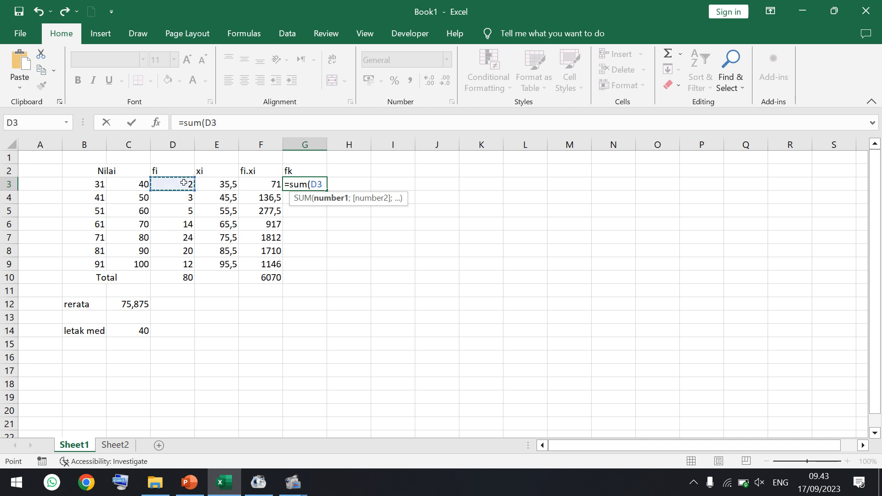
pyautogui.click(228, 123)
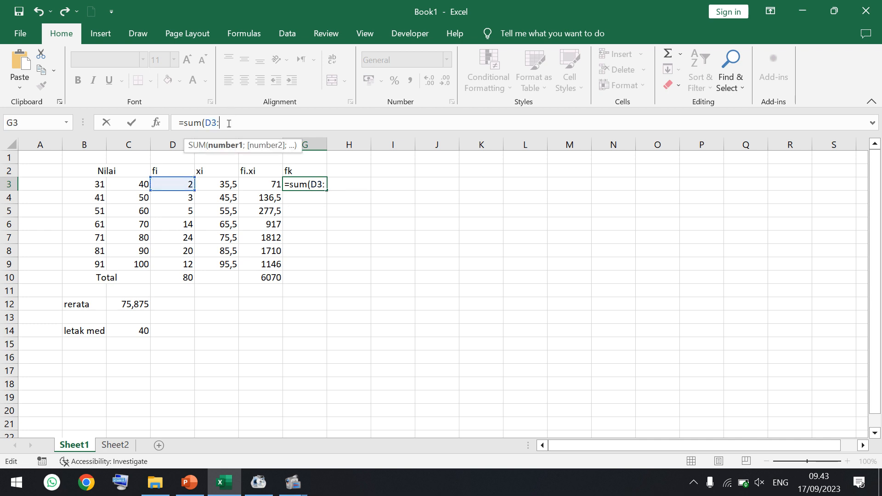
pyautogui.click(181, 185)
pyautogui.write(')')
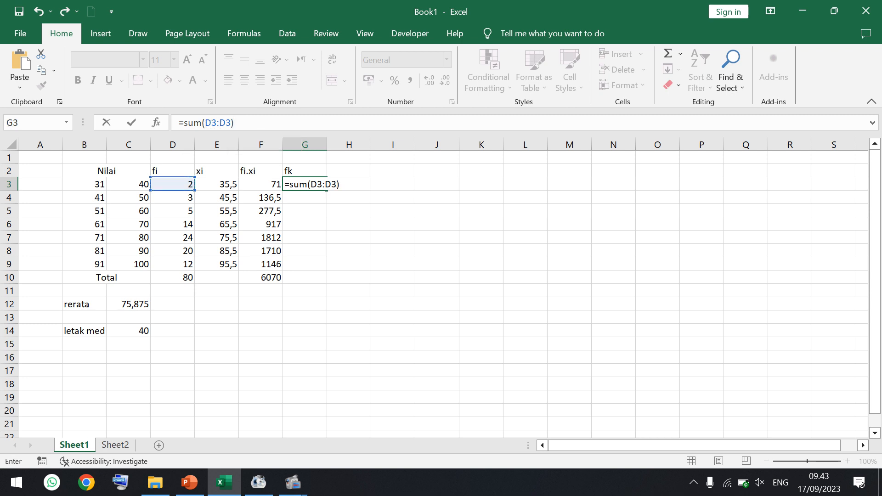
pyautogui.click(212, 123)
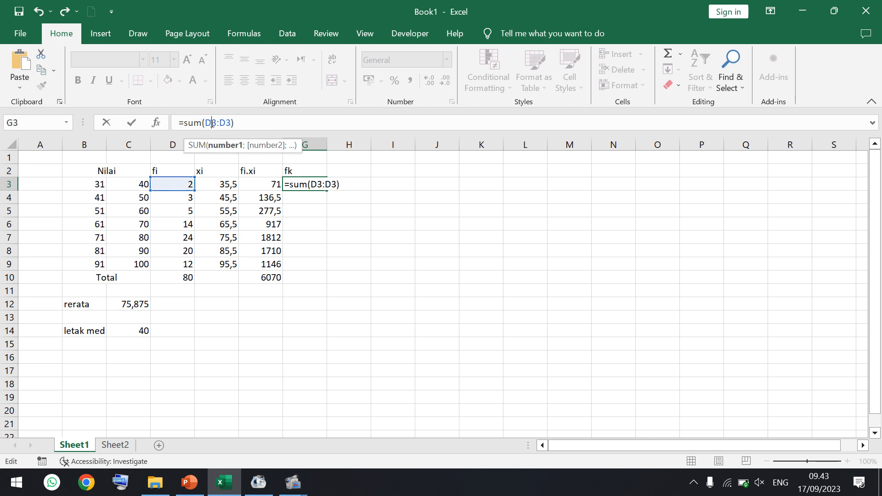
pyautogui.write('$')
pyautogui.press('Return')
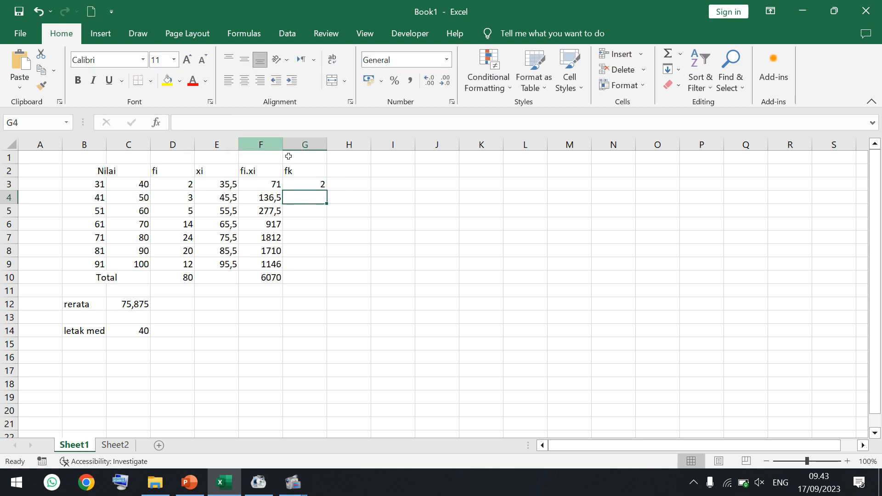
pyautogui.click(304, 185)
pyautogui.moveTo(329, 193); pyautogui.dragTo(323, 267)
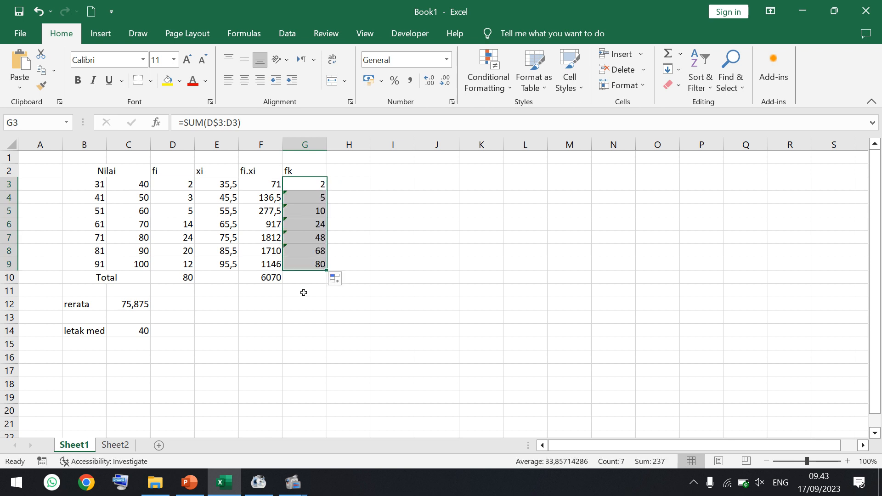
# - Check the median class in row 7 (71–80) against the median position, then label B15 "median"
pyautogui.click(336, 241)
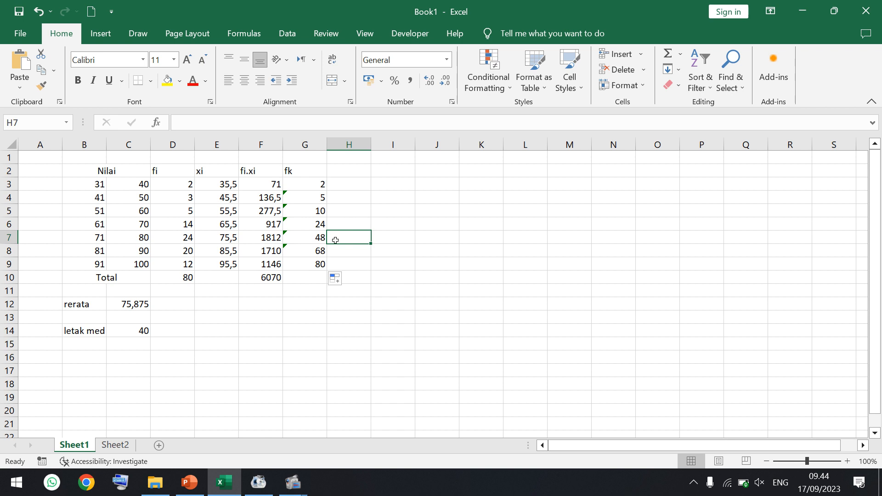
pyautogui.moveTo(81, 235); pyautogui.dragTo(305, 237)
pyautogui.click(312, 240)
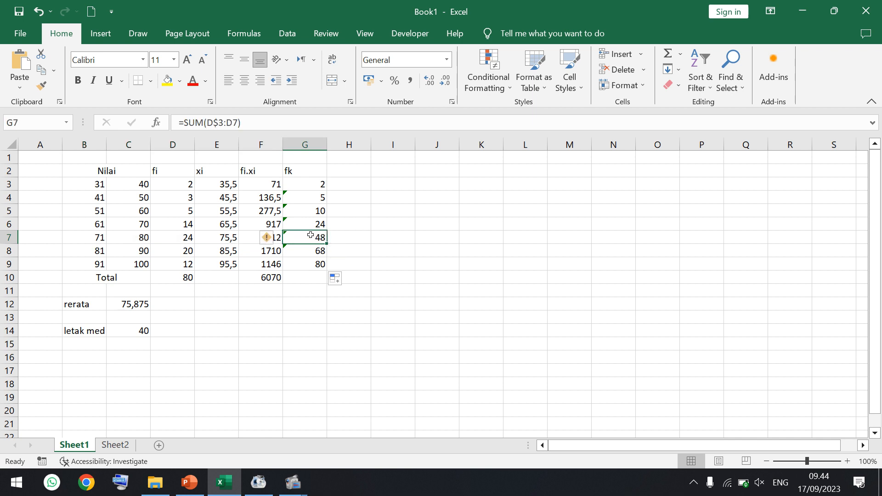
pyautogui.click(94, 348)
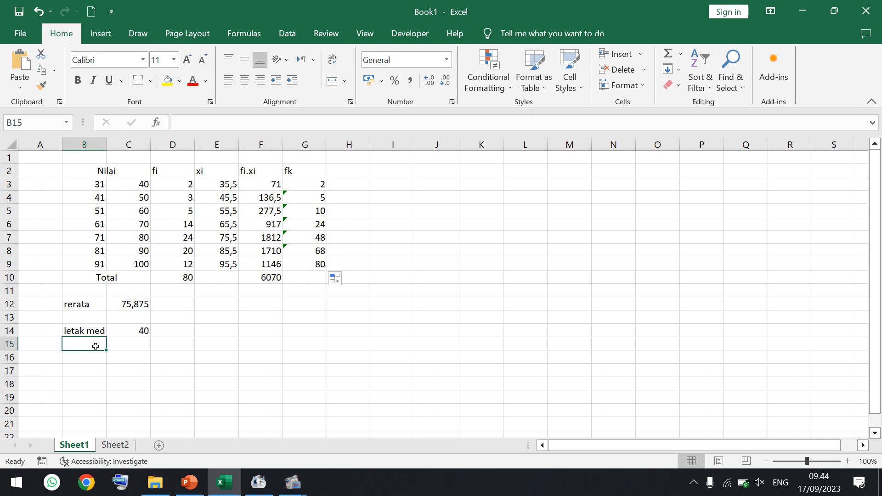
pyautogui.write('median')
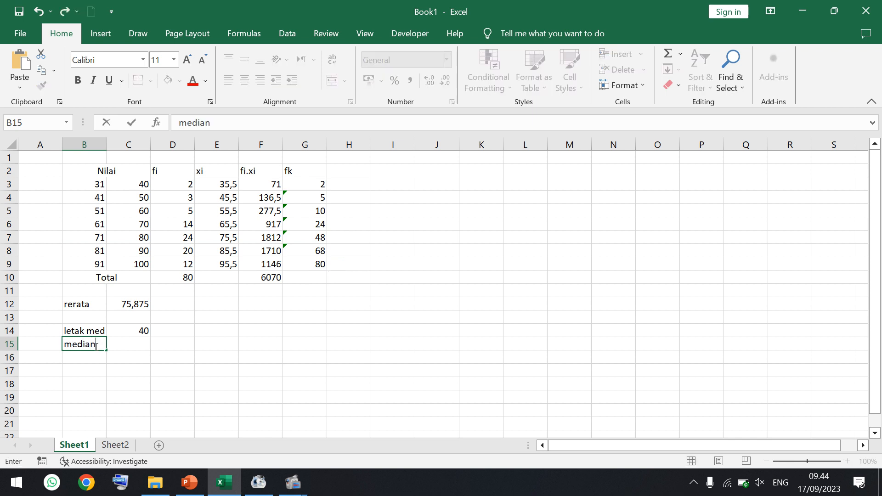
pyautogui.press('Tab')
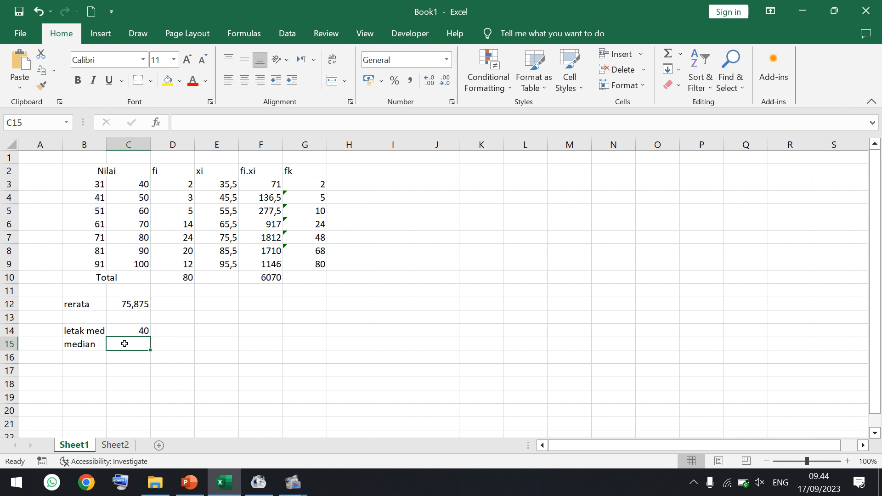
# - Start the median formula in C15 with the lower class boundary and class width: =B7-0,5+(C7-B7+1)
pyautogui.write('=')
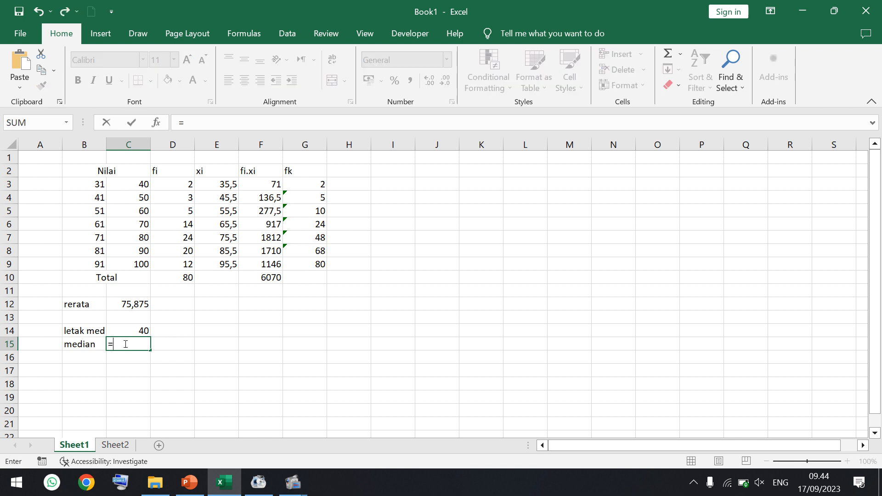
pyautogui.click(100, 238)
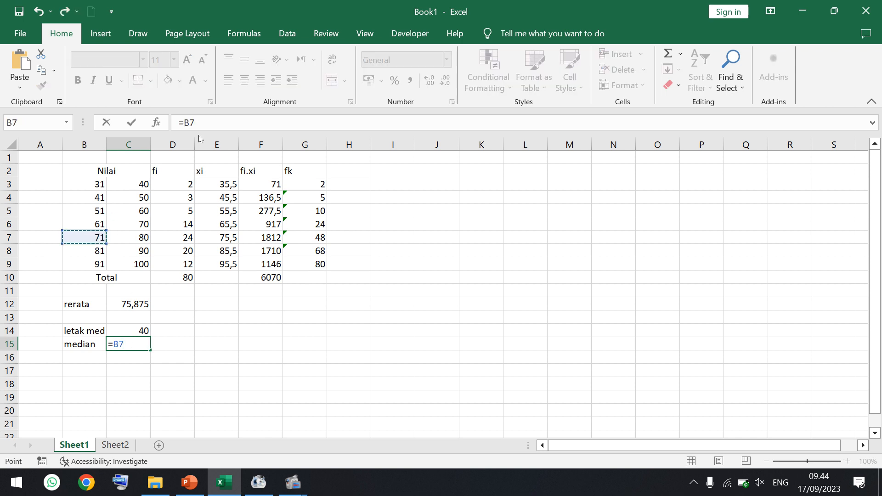
pyautogui.click(210, 123)
pyautogui.write('-')
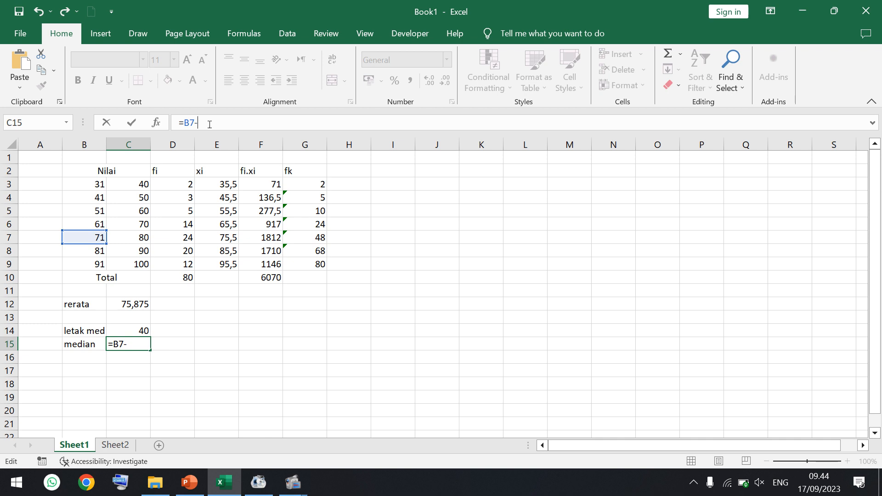
pyautogui.write('0,5+()')
pyautogui.click(133, 237)
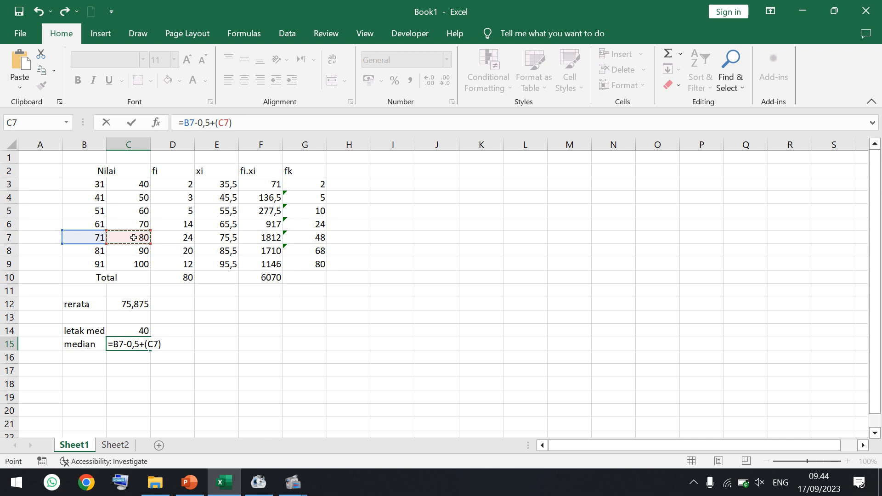
pyautogui.write('-')
pyautogui.click(91, 236)
pyautogui.write('+')
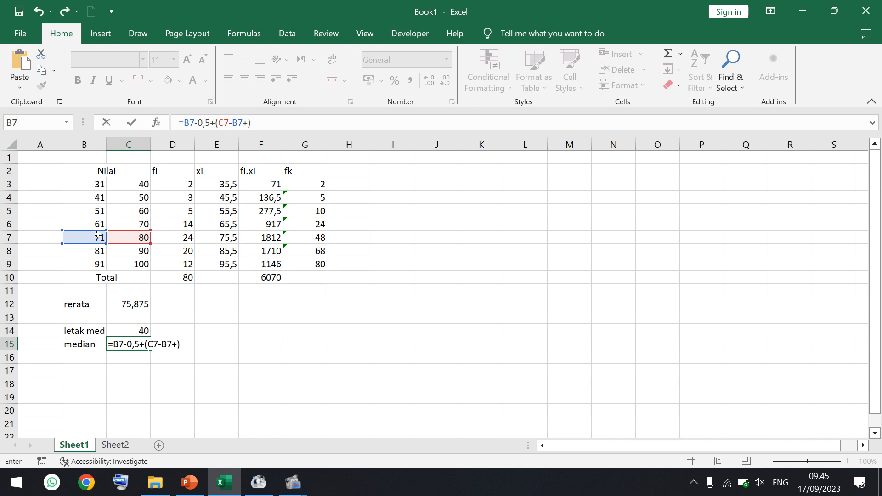
pyautogui.write('1')
# - Complete the median formula in C15 by appending *(C14-G6)/D7 and enter it
pyautogui.click(285, 122)
pyautogui.write('*()')
pyautogui.click(127, 330)
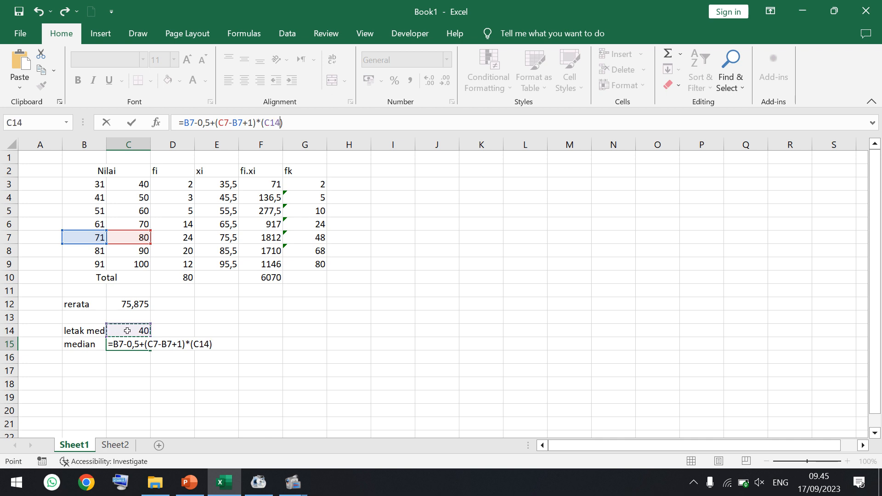
pyautogui.write('-')
pyautogui.click(317, 225)
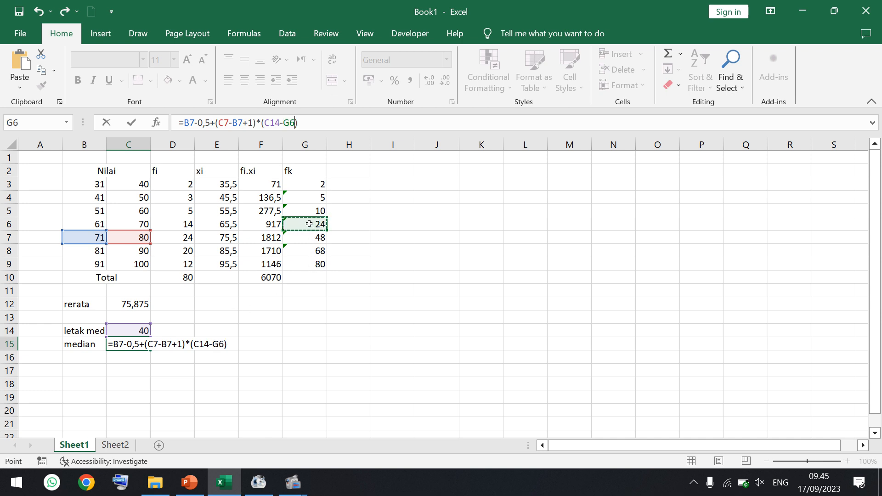
pyautogui.click(308, 121)
pyautogui.write('/')
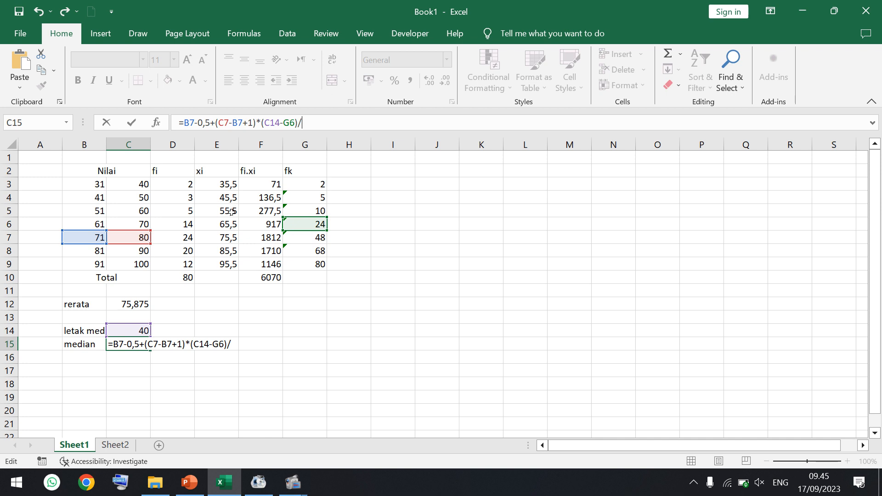
pyautogui.click(174, 237)
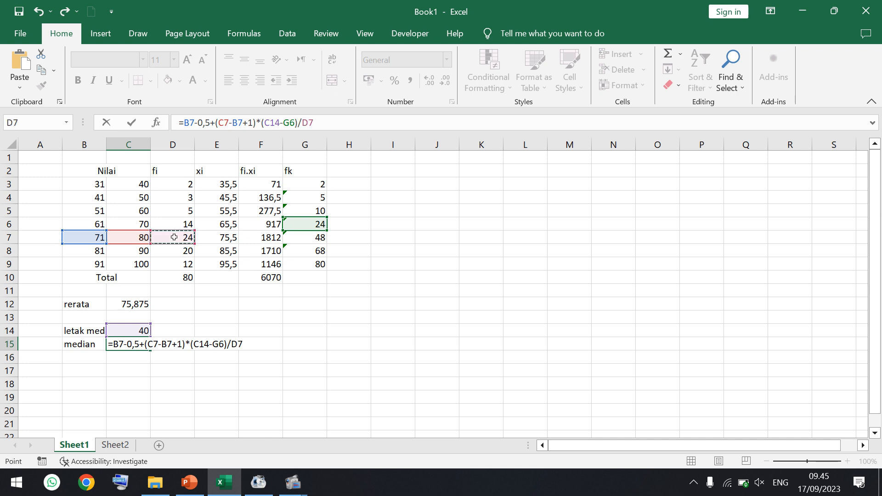
pyautogui.press('Return')
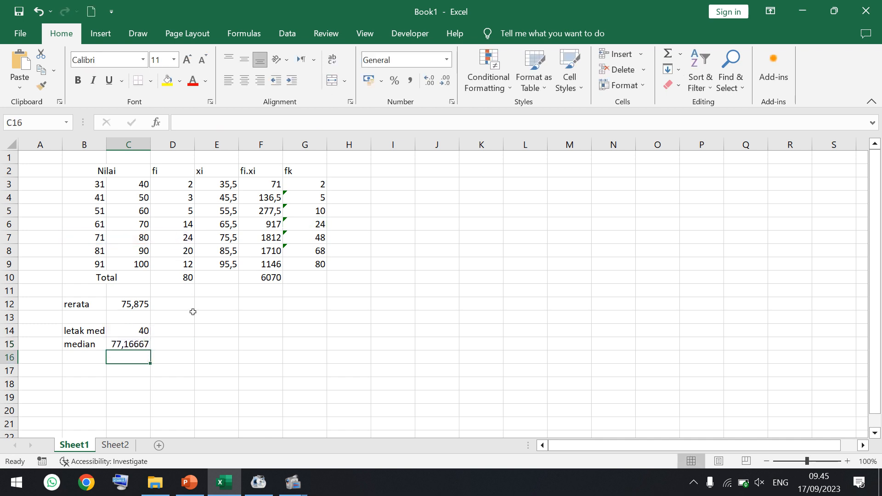
# - Check the exercise slide in PowerPoint, then label B17 "d1" in Excel and calculate it in C17 with =D7-D6
pyautogui.click(194, 483)
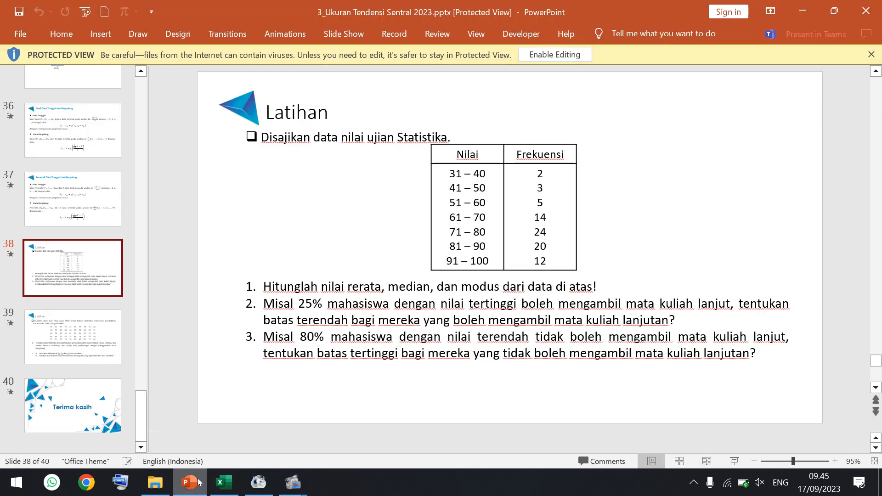
pyautogui.click(225, 485)
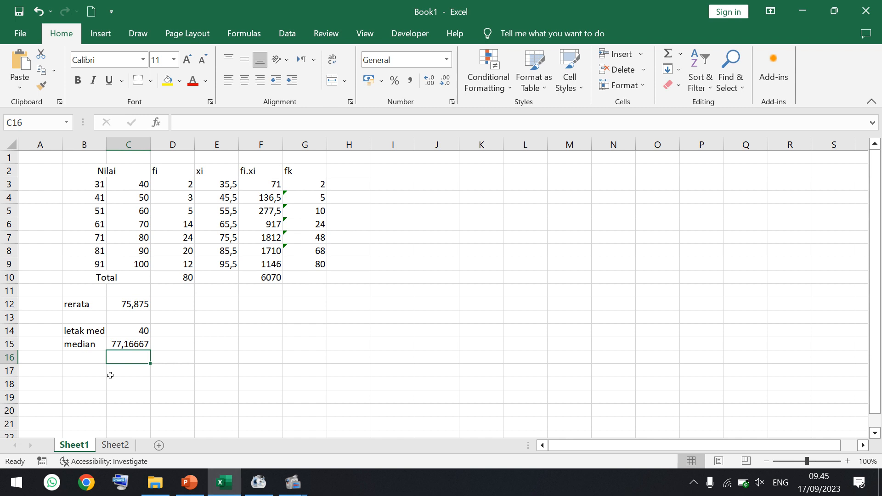
pyautogui.click(91, 372)
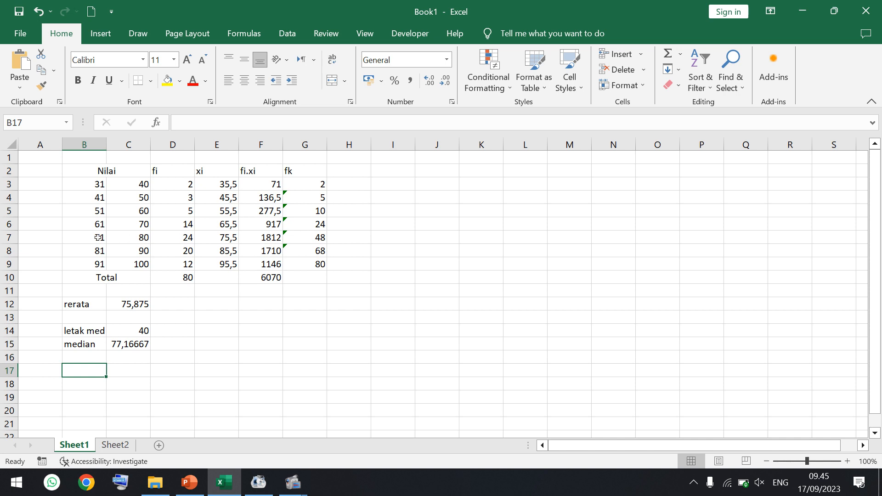
pyautogui.moveTo(97, 238); pyautogui.dragTo(177, 240)
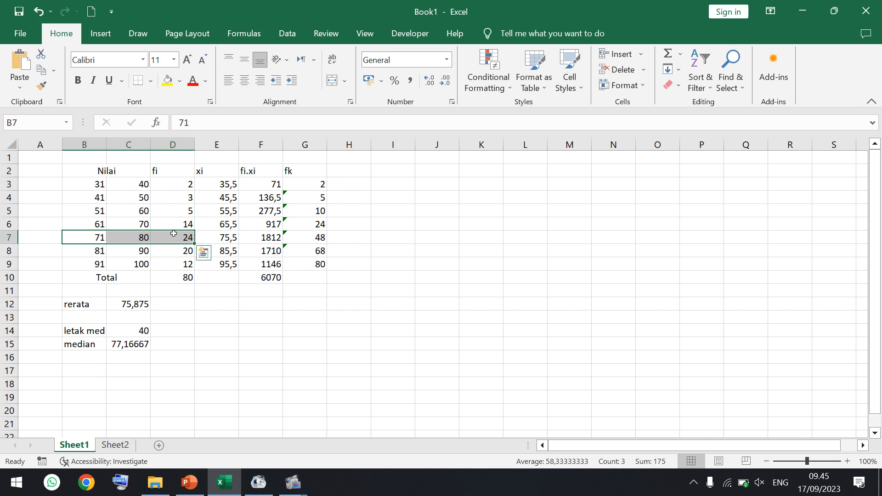
pyautogui.click(88, 371)
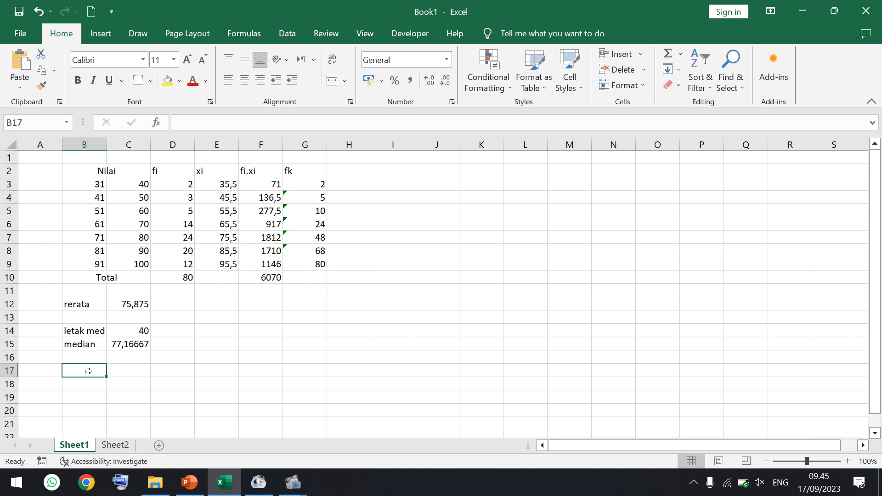
pyautogui.write('d1')
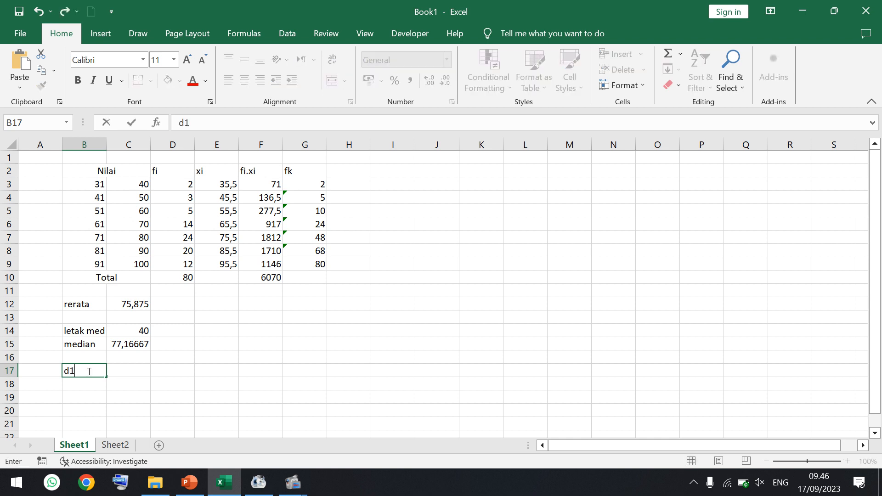
pyautogui.press('Tab')
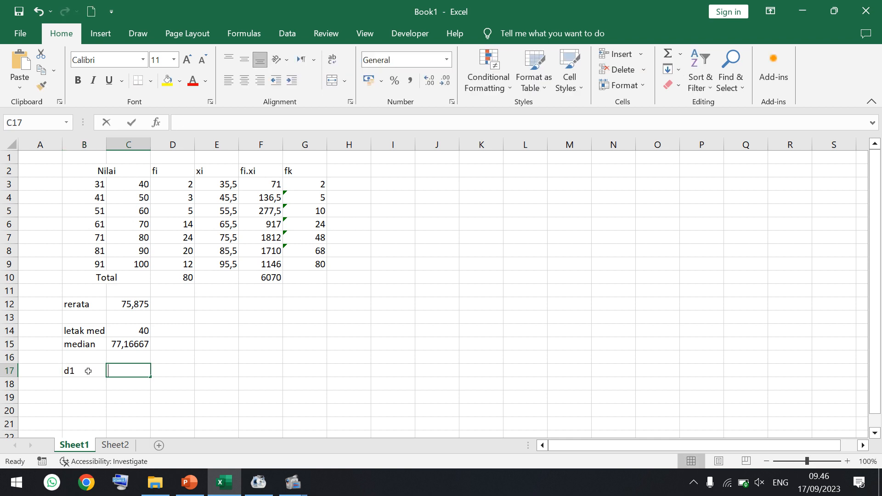
pyautogui.write('=')
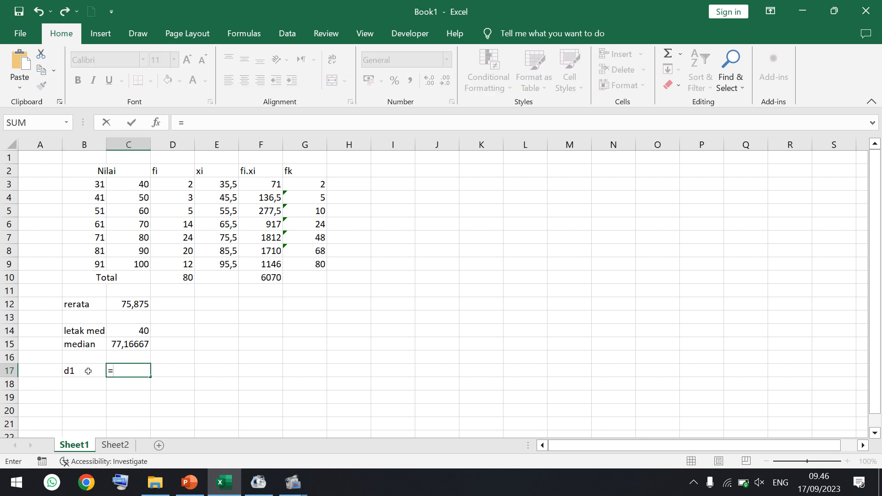
pyautogui.click(178, 239)
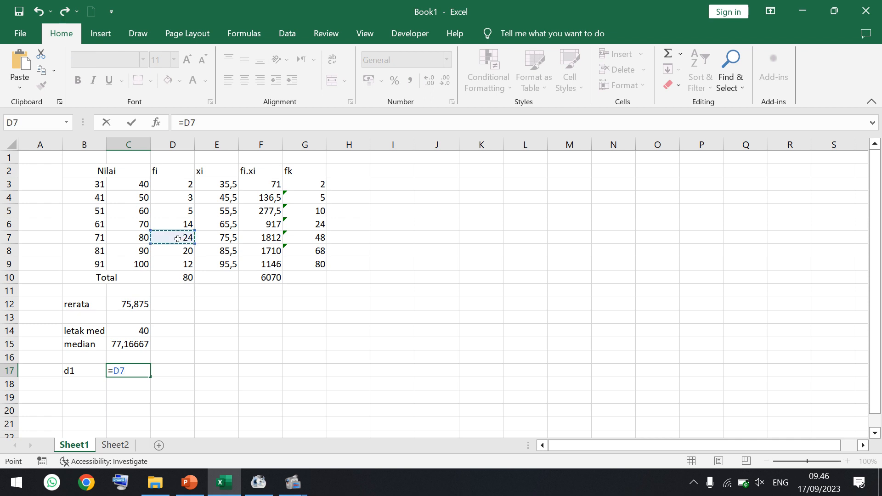
pyautogui.write('-')
pyautogui.click(169, 225)
pyautogui.press('Return')
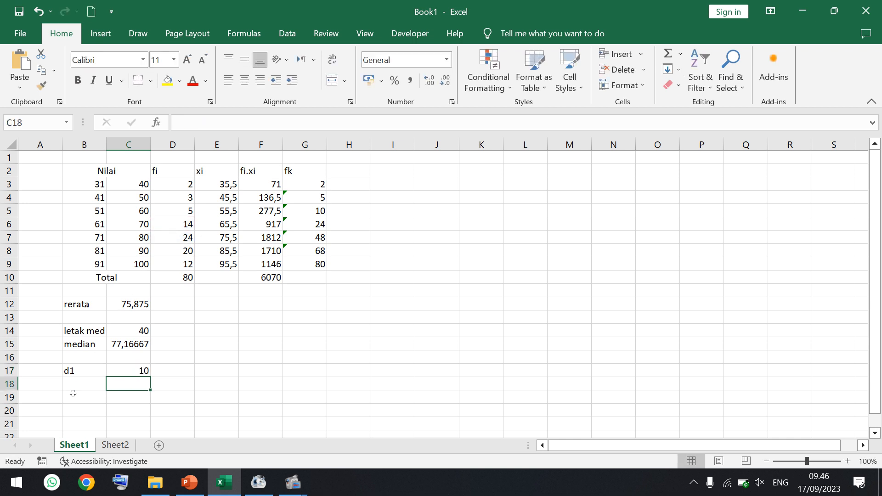
# - Label B18 "d2" and calculate the difference to the following class frequency in C18 with =D7-D8
pyautogui.click(74, 385)
pyautogui.write('d2')
pyautogui.press('Tab')
pyautogui.write('=')
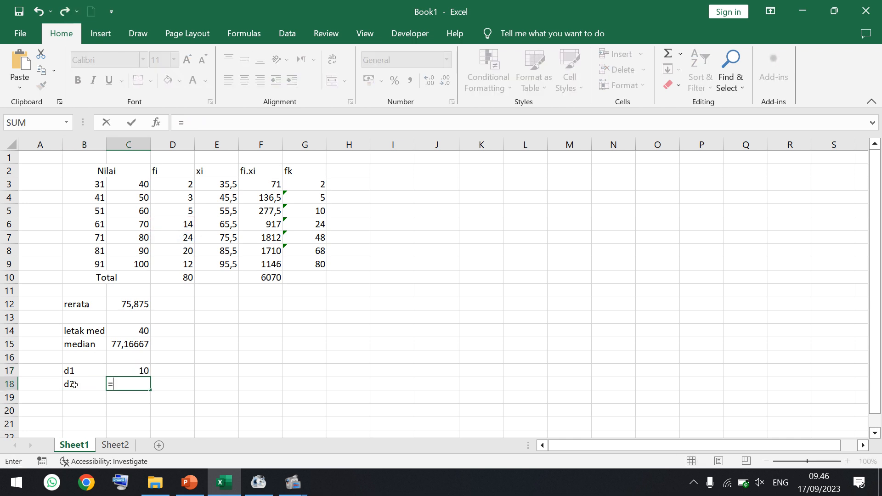
pyautogui.click(180, 237)
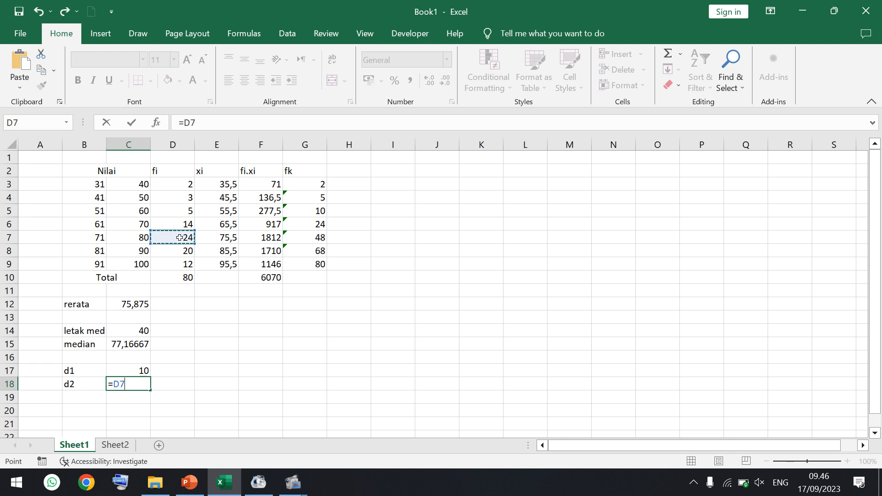
pyautogui.write('-')
pyautogui.click(179, 252)
pyautogui.press('Return')
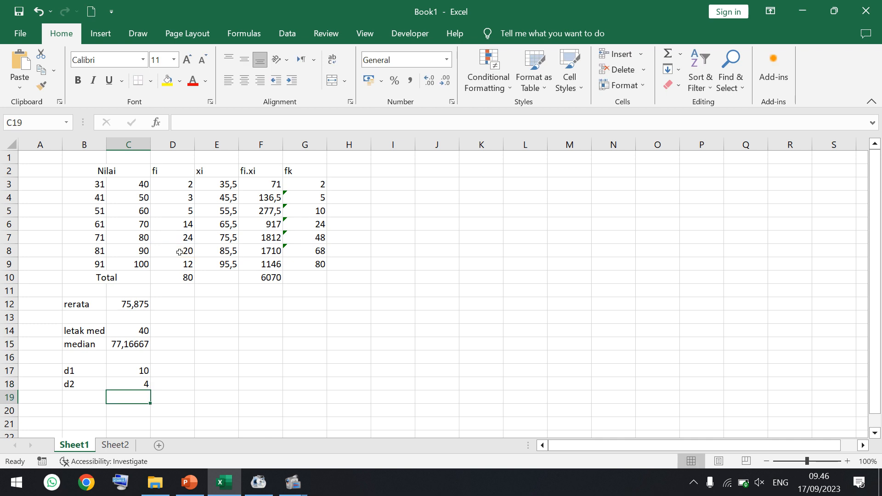
# - Label cell B19 "modus" for the mode calculation
pyautogui.click(84, 397)
pyautogui.write('mo')
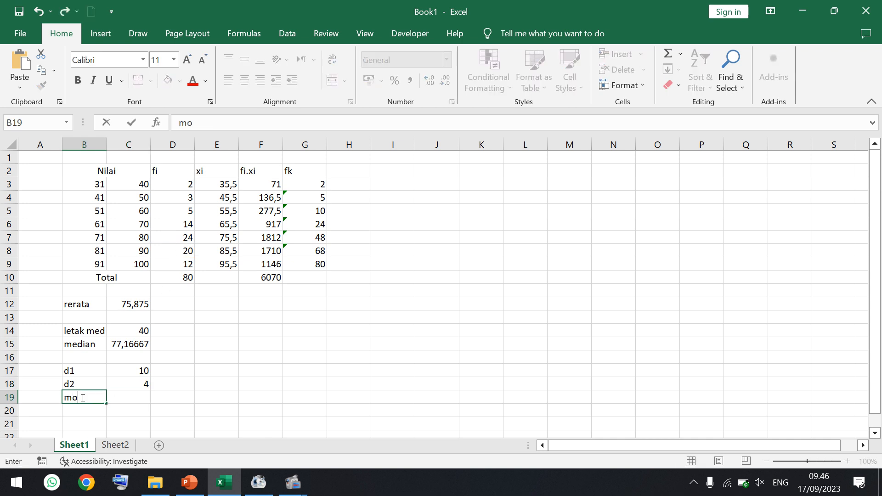
pyautogui.write('dus')
pyautogui.press('Tab')
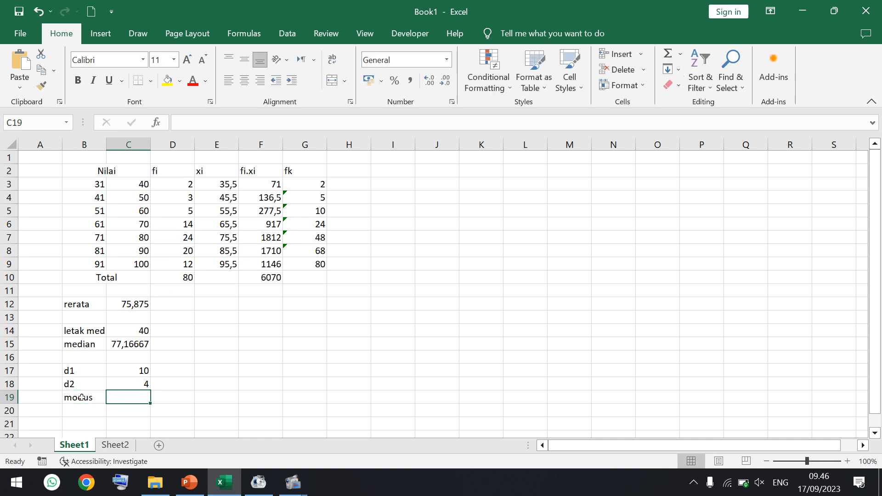
# - Start the mode formula in C19 with the modal class's lower boundary and class width: =B7-0,5+(C7-B7+1)
pyautogui.write('=')
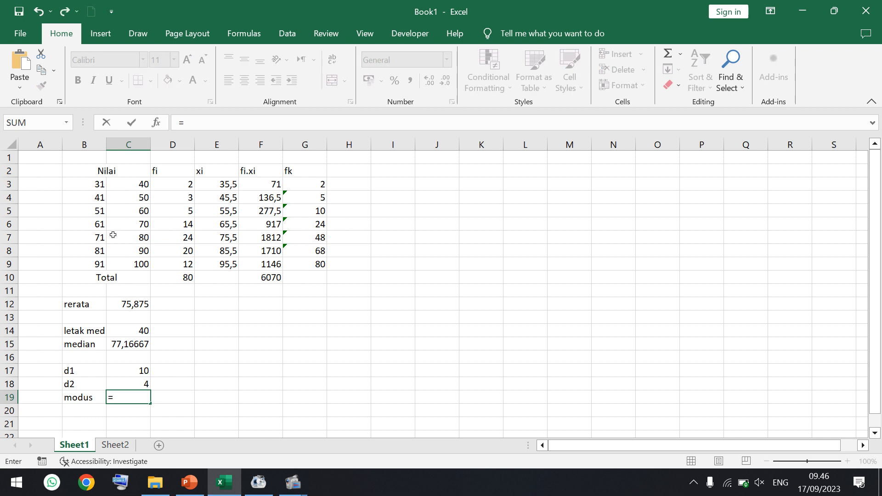
pyautogui.click(98, 238)
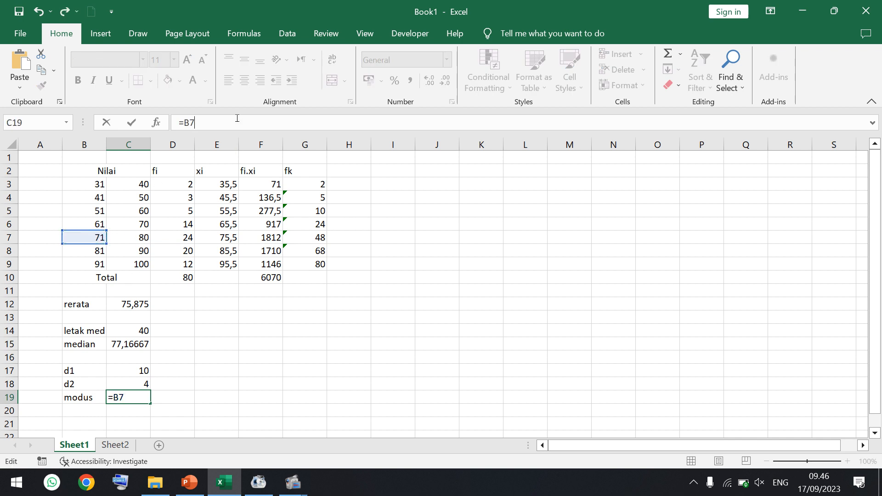
pyautogui.write('-0,5+()')
pyautogui.click(133, 237)
pyautogui.write('-')
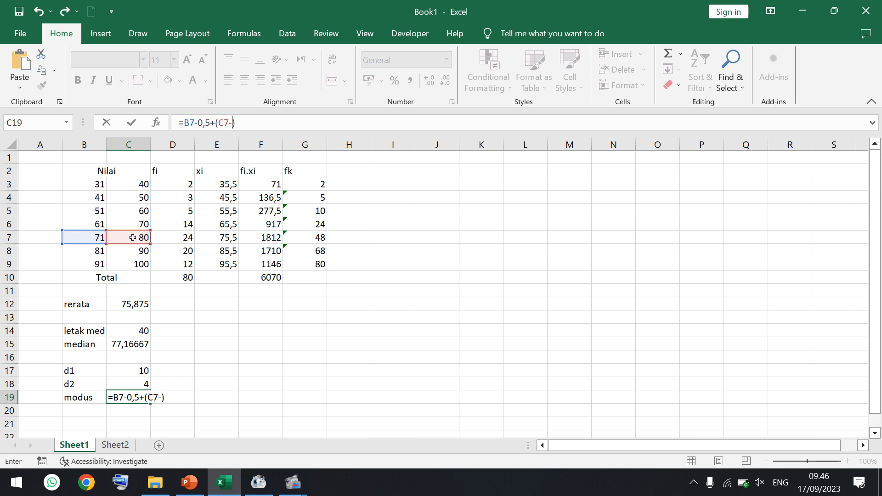
pyautogui.click(86, 237)
pyautogui.write('+')
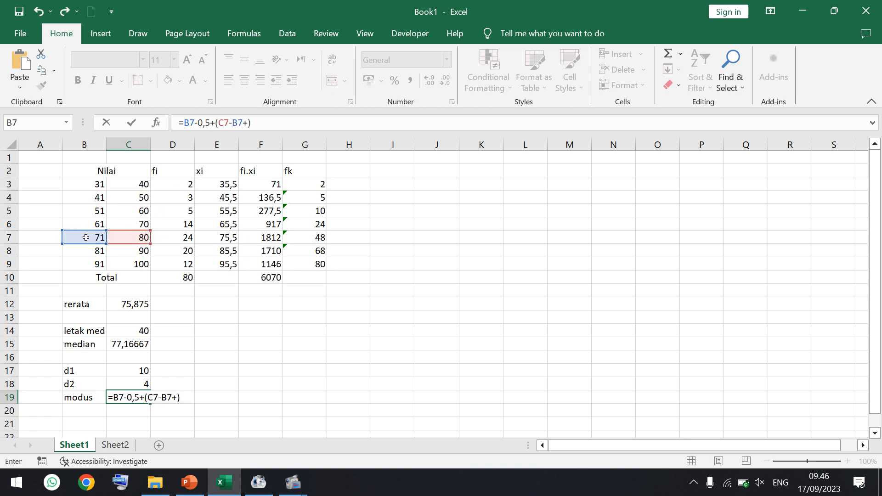
pyautogui.write('1')
# - Complete the mode formula in C19 by multiplying the class width by C17/(C17+C18)
pyautogui.click(288, 122)
pyautogui.write('*')
pyautogui.click(137, 370)
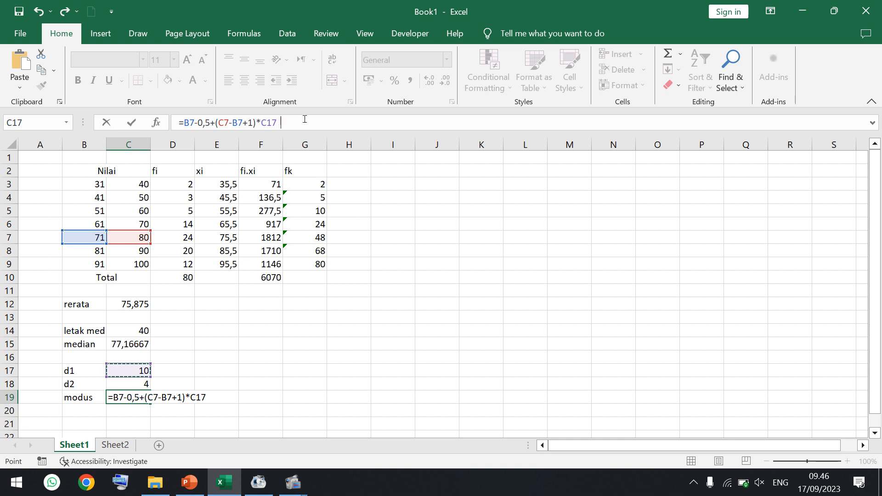
pyautogui.write('/()')
pyautogui.click(284, 123)
pyautogui.click(133, 368)
pyautogui.write('+')
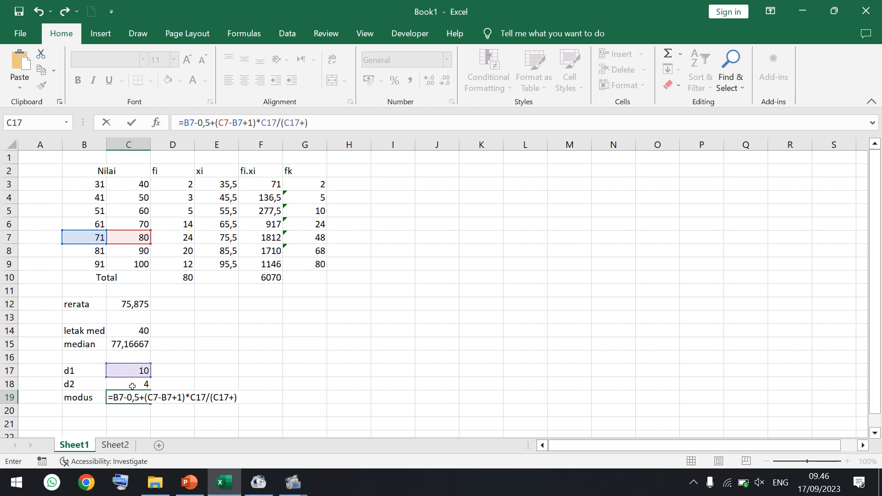
pyautogui.click(132, 386)
pyautogui.press('Return')
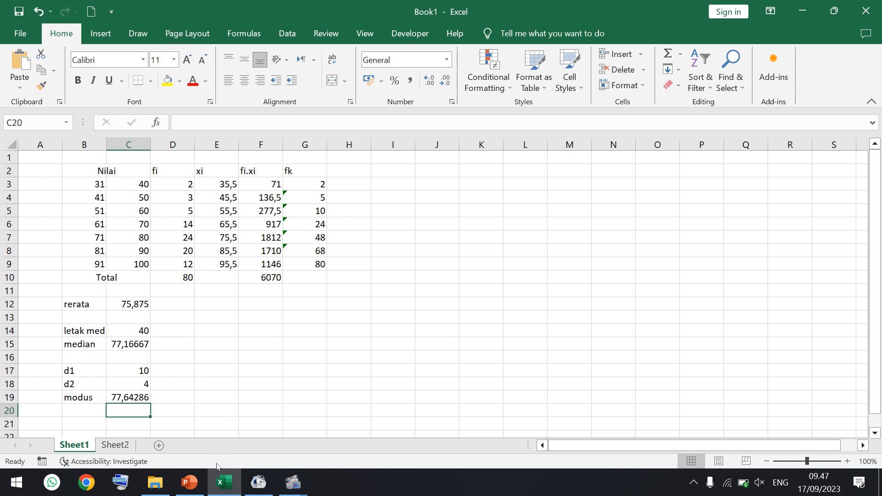
# - Check the second exercise question in PowerPoint, then label cell E12 "letak p75" in Excel
pyautogui.click(197, 485)
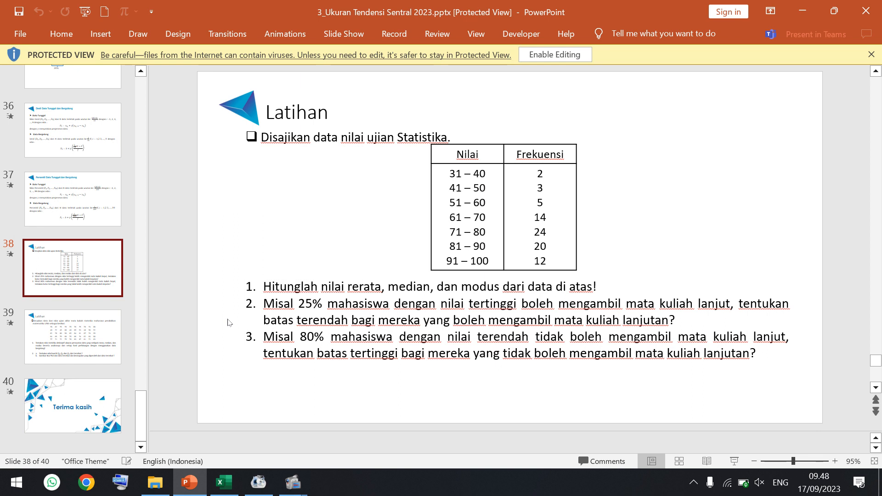
pyautogui.click(224, 482)
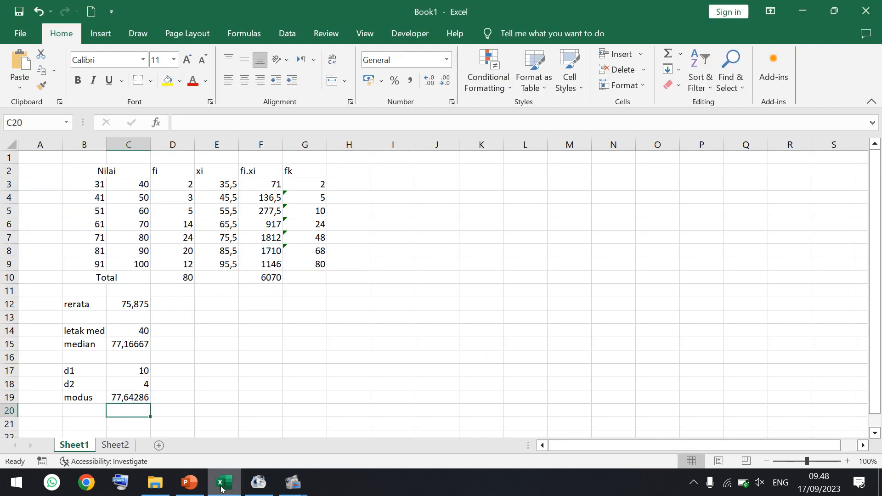
pyautogui.click(200, 305)
pyautogui.write('le')
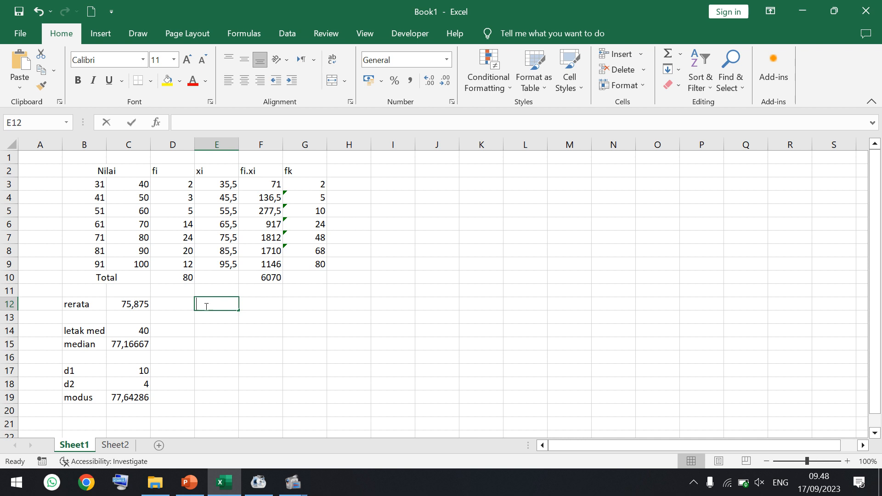
pyautogui.write('tak ')
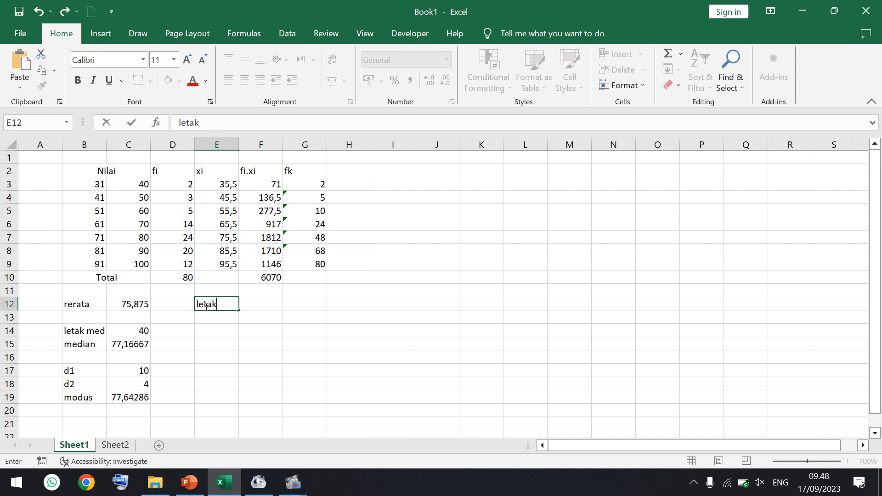
pyautogui.write('p75')
pyautogui.press('Tab')
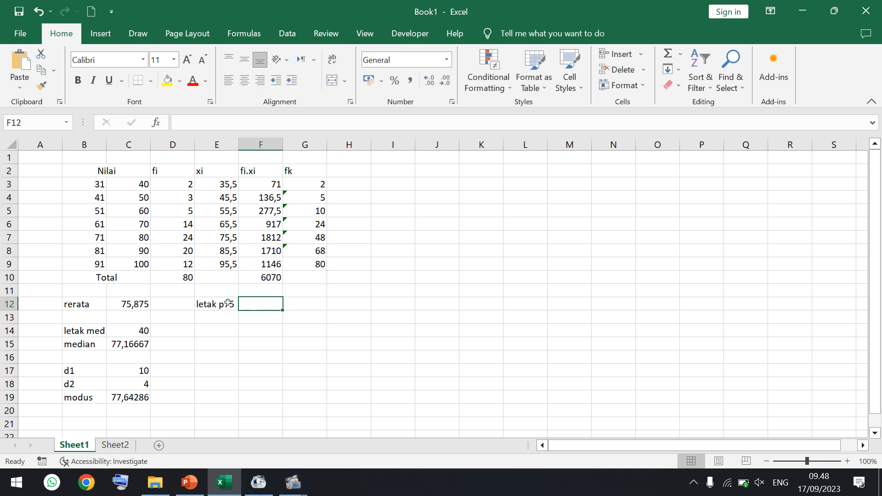
# - Calculate the position of the 75th percentile in F12 with =D10*75/100
pyautogui.write('=')
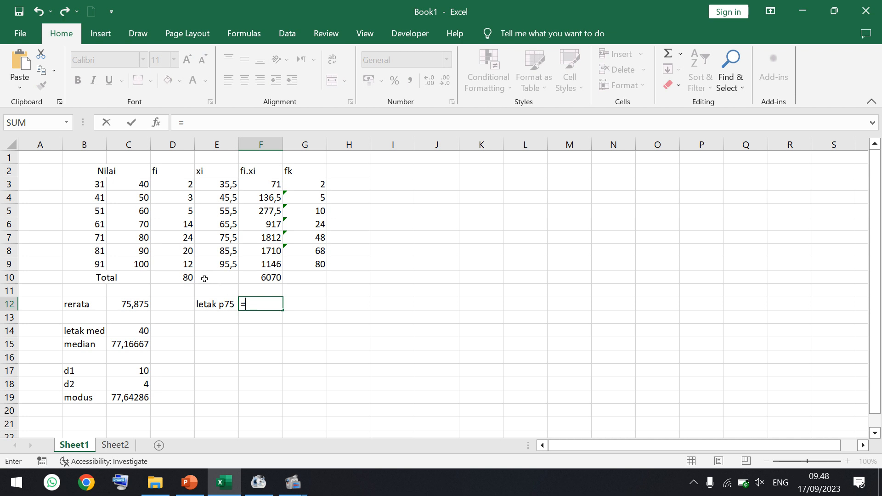
pyautogui.click(185, 278)
pyautogui.write('*')
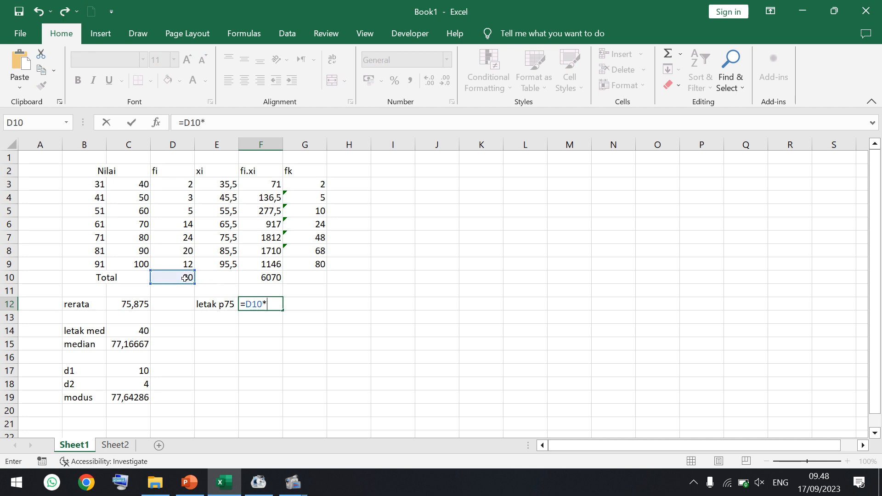
pyautogui.write('75/100')
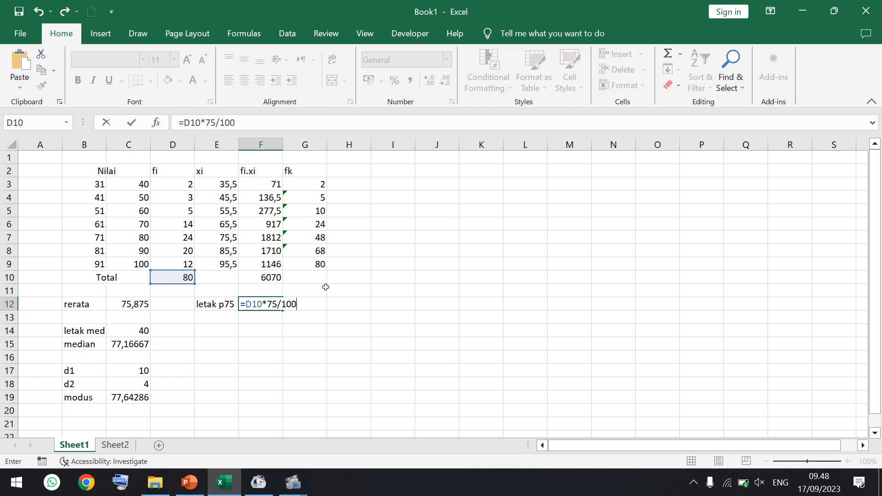
pyautogui.press('Return')
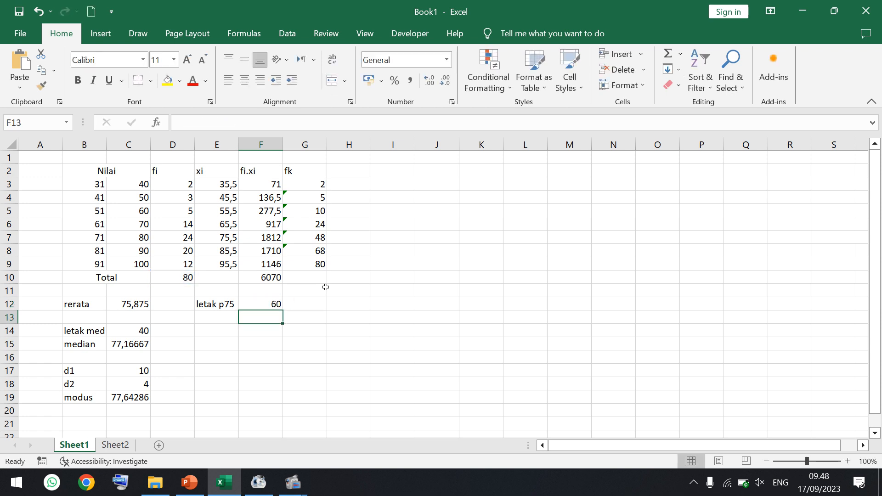
# - Mark out the 81–90 class row as the one containing the 75th percentile and label cell E13 "p75"
pyautogui.click(231, 319)
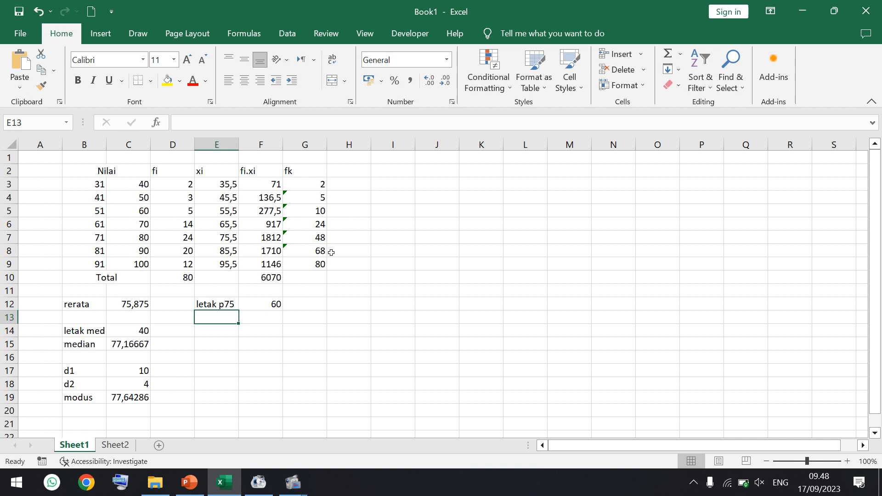
pyautogui.moveTo(91, 252); pyautogui.dragTo(308, 250)
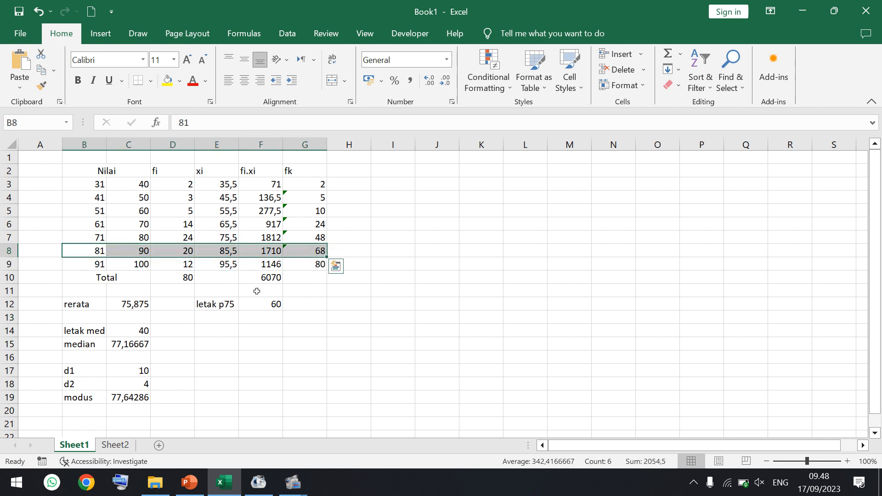
pyautogui.click(223, 317)
pyautogui.write('p75')
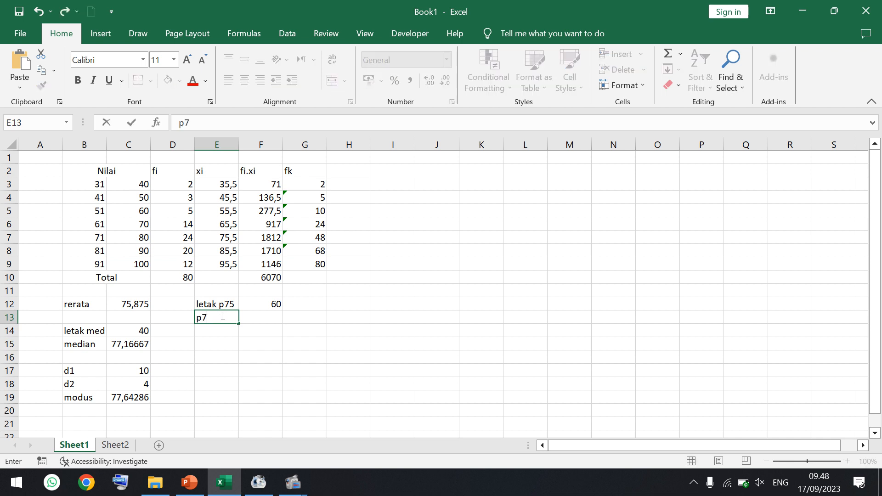
# - Start the P75 formula in F13 with the 81–90 class's lower boundary and class width: =B8-0,5+(C8-B8+1)
pyautogui.click(269, 323)
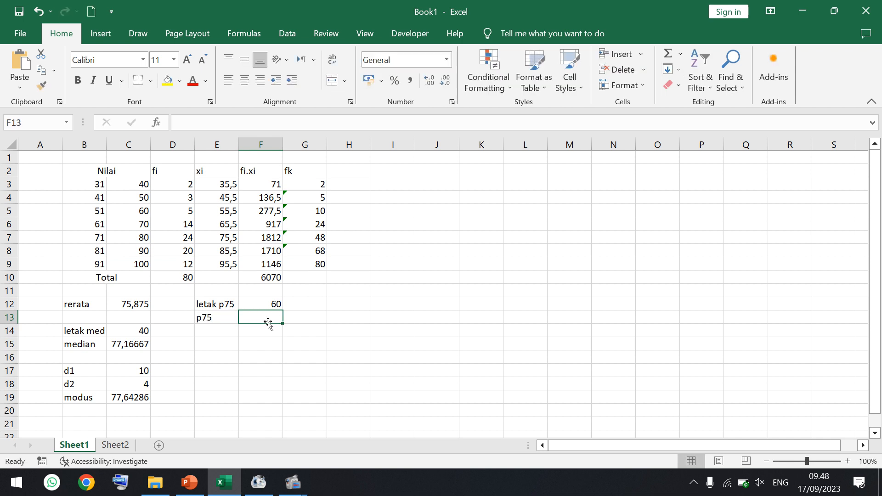
pyautogui.write('=')
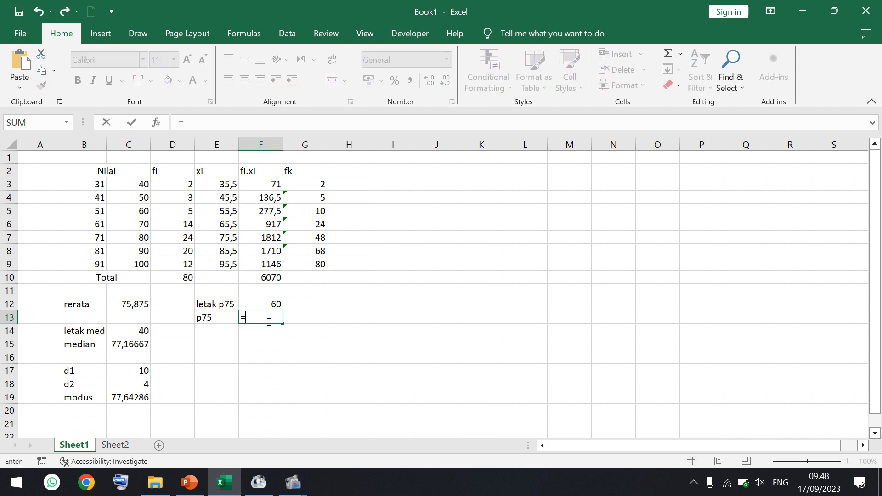
pyautogui.click(96, 251)
pyautogui.write('-0,5')
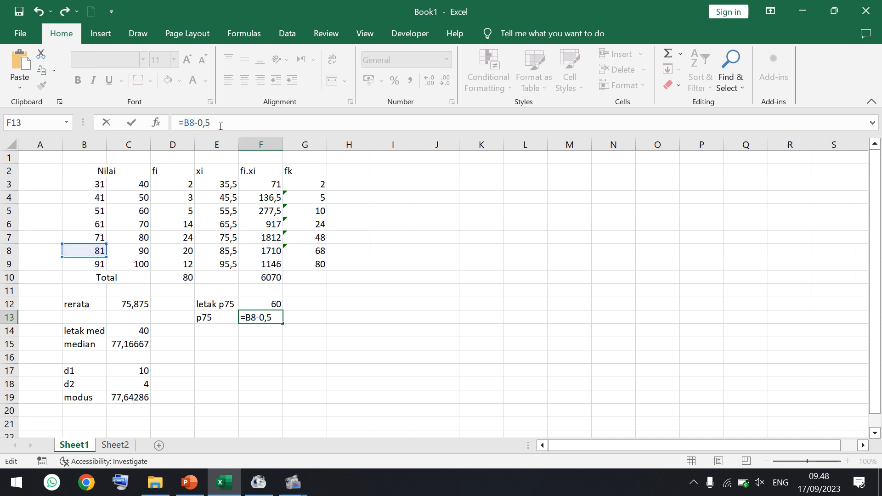
pyautogui.write('+()')
pyautogui.click(220, 123)
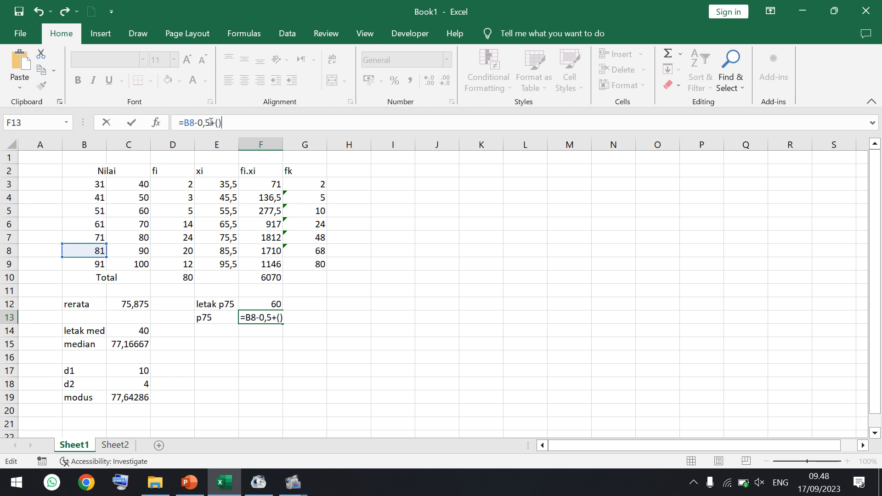
pyautogui.click(141, 249)
pyautogui.write('-')
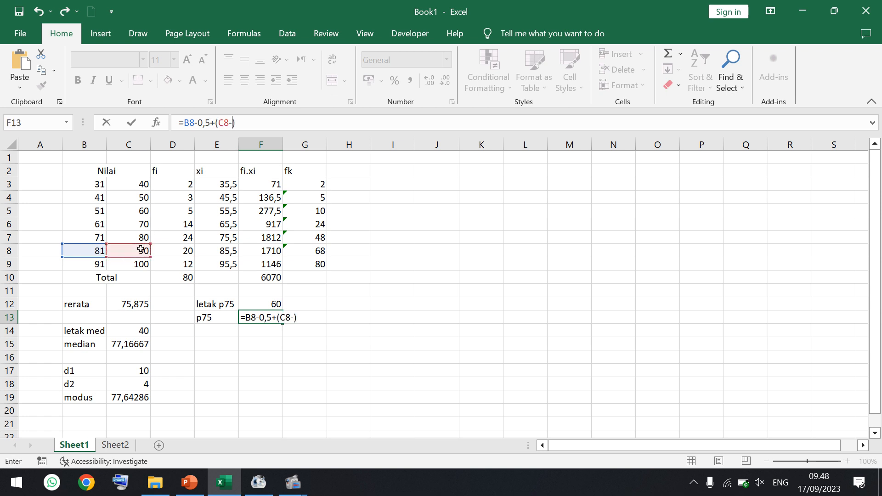
pyautogui.click(92, 253)
pyautogui.write('+1')
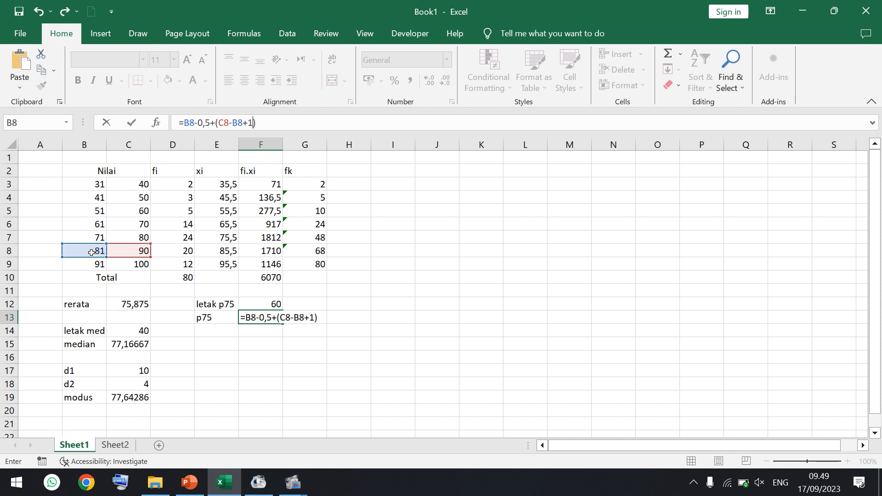
# - Complete the P75 formula in F13 by multiplying the class width by (F12-G7)/D8
pyautogui.click(280, 123)
pyautogui.write('*()')
pyautogui.click(265, 123)
pyautogui.click(271, 304)
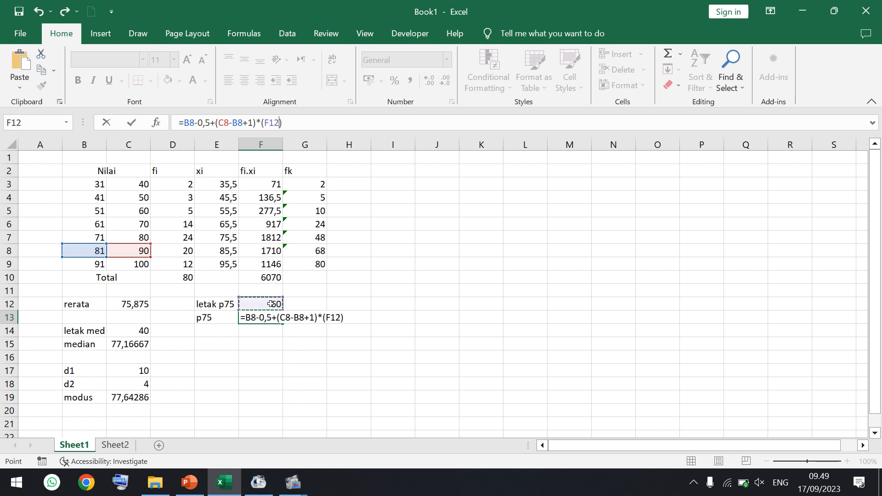
pyautogui.write('-')
pyautogui.click(306, 238)
pyautogui.click(315, 121)
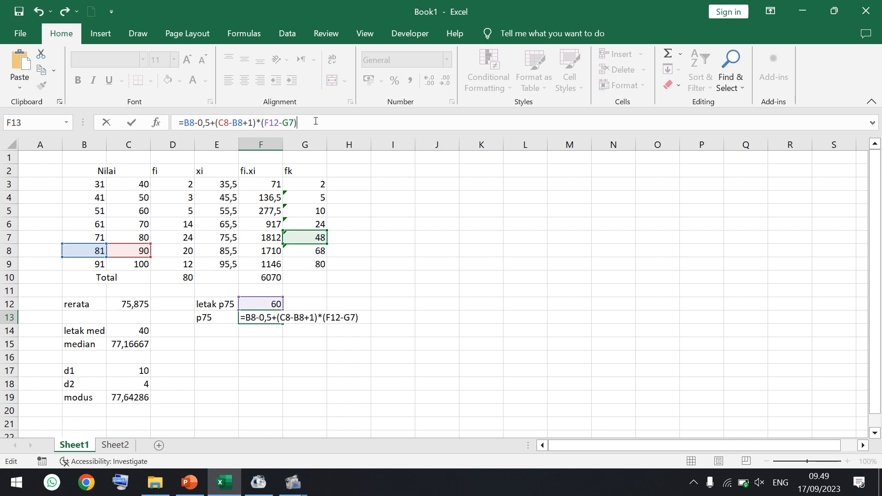
pyautogui.write('/')
pyautogui.click(173, 250)
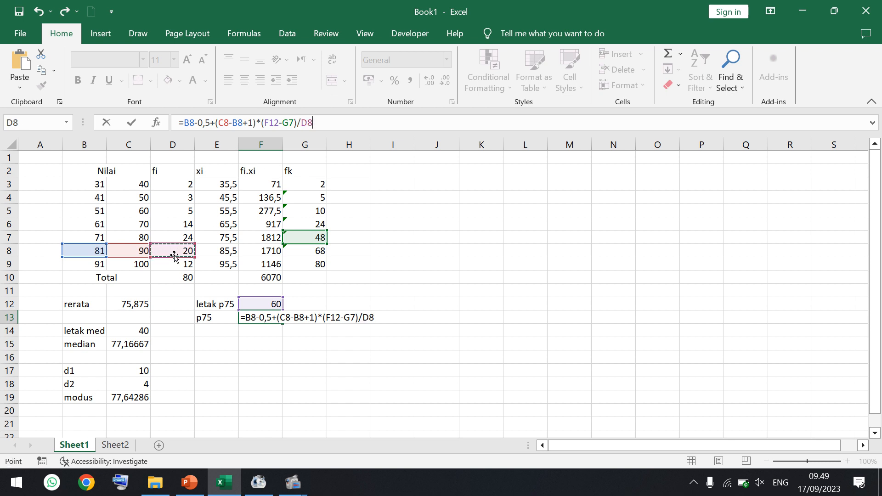
pyautogui.press('Return')
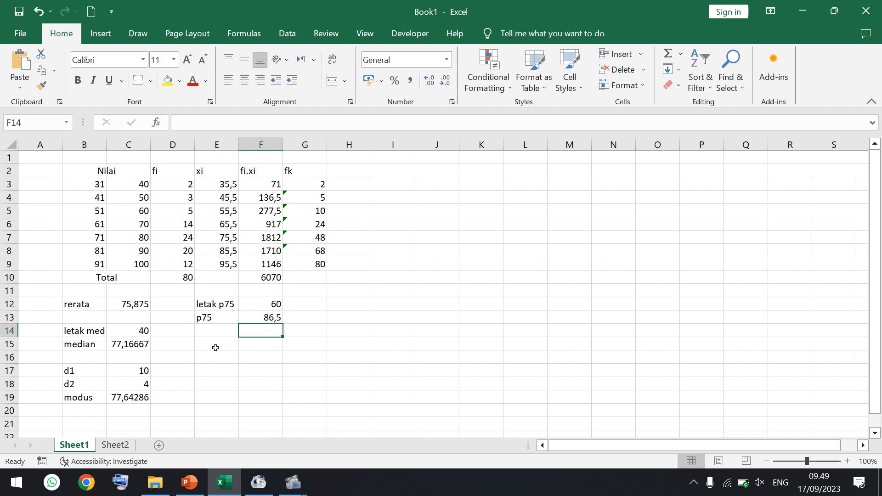
# - Check the third exercise question in PowerPoint, then label cell E15 "letak p80" in Excel
pyautogui.click(189, 483)
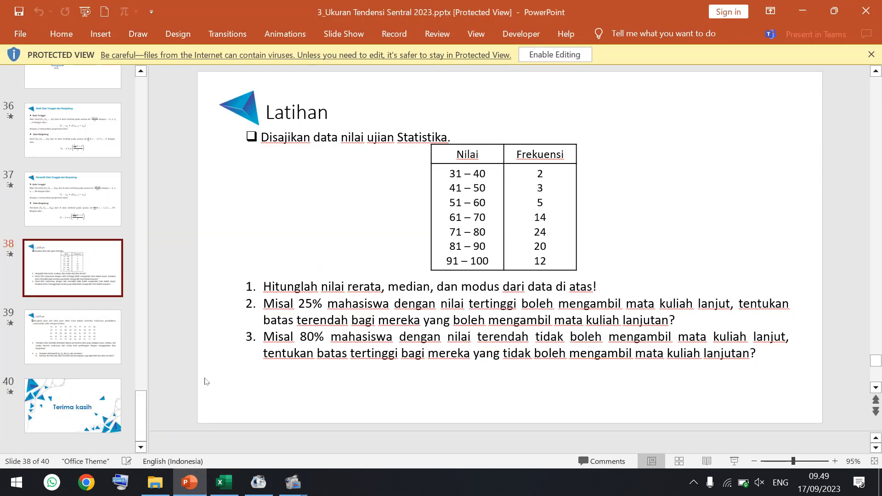
pyautogui.click(224, 483)
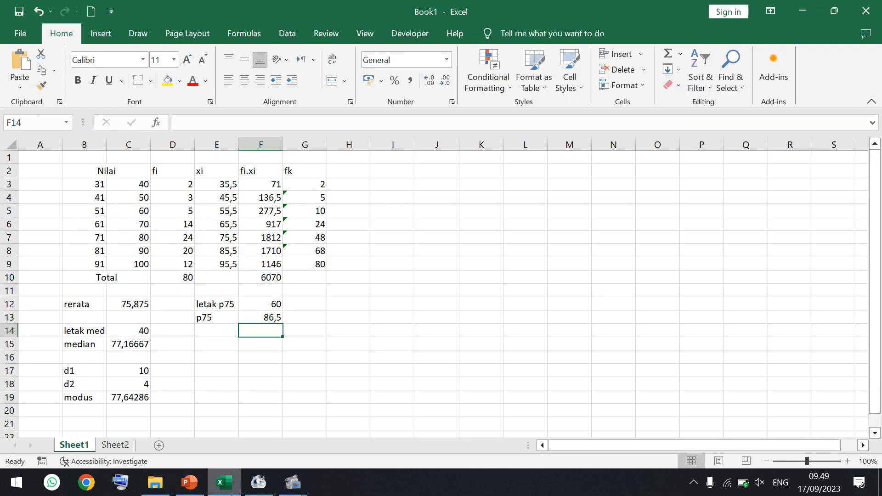
pyautogui.click(246, 320)
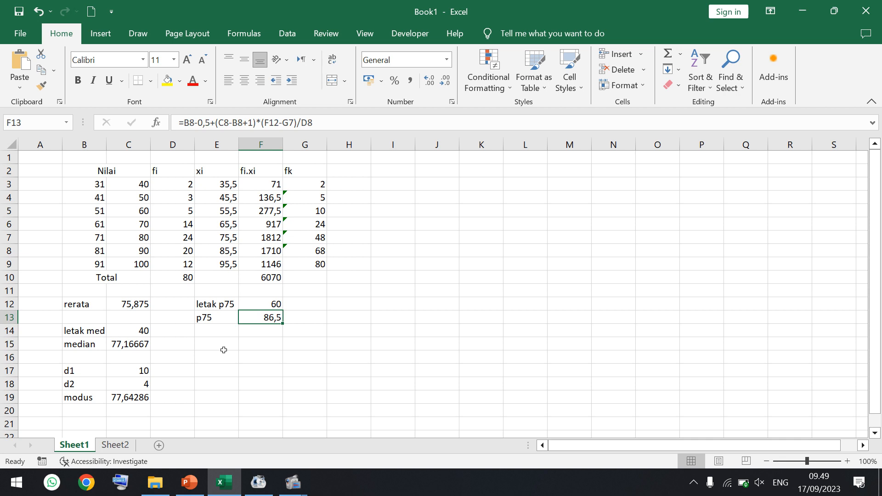
pyautogui.click(209, 345)
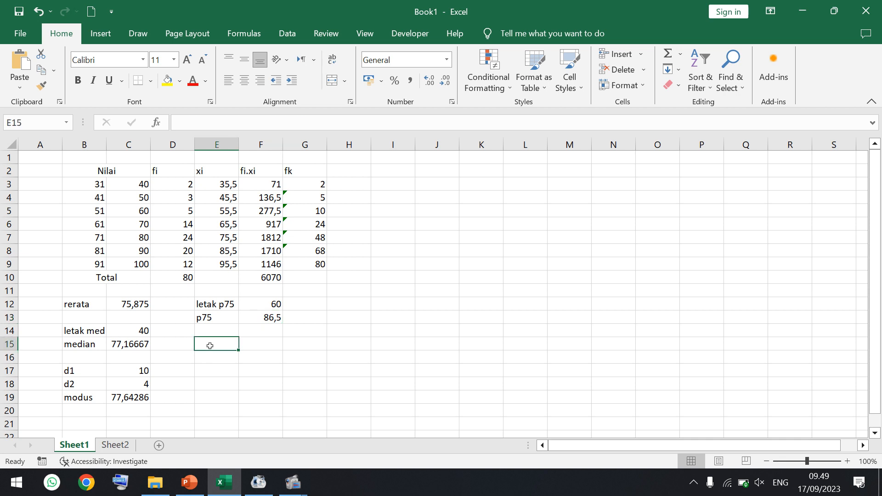
pyautogui.click(189, 483)
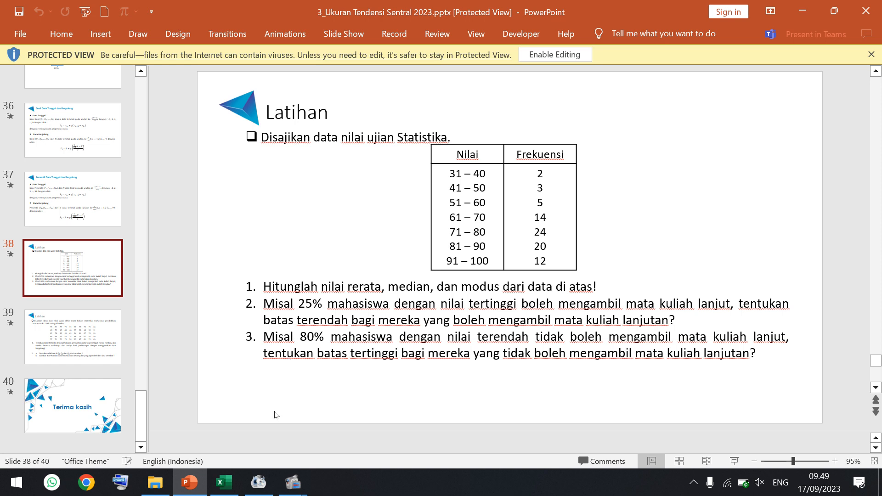
pyautogui.click(224, 484)
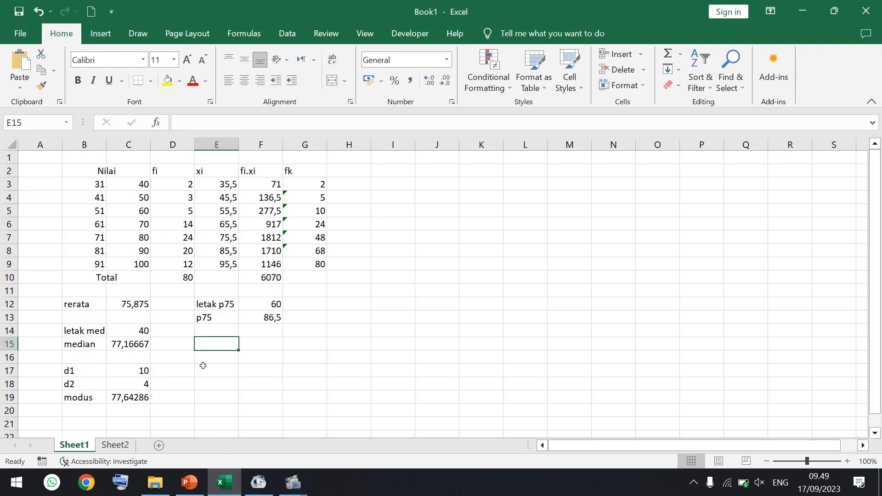
pyautogui.write('leta')
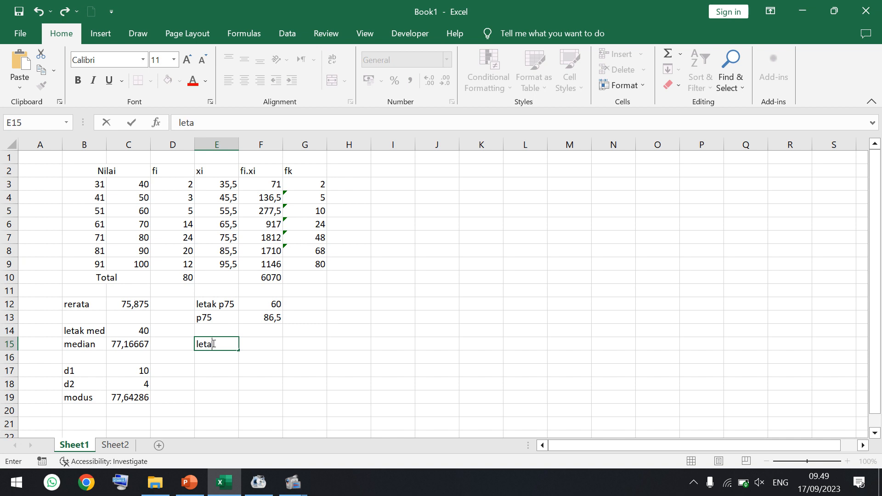
pyautogui.write('k p80')
pyautogui.press('Tab')
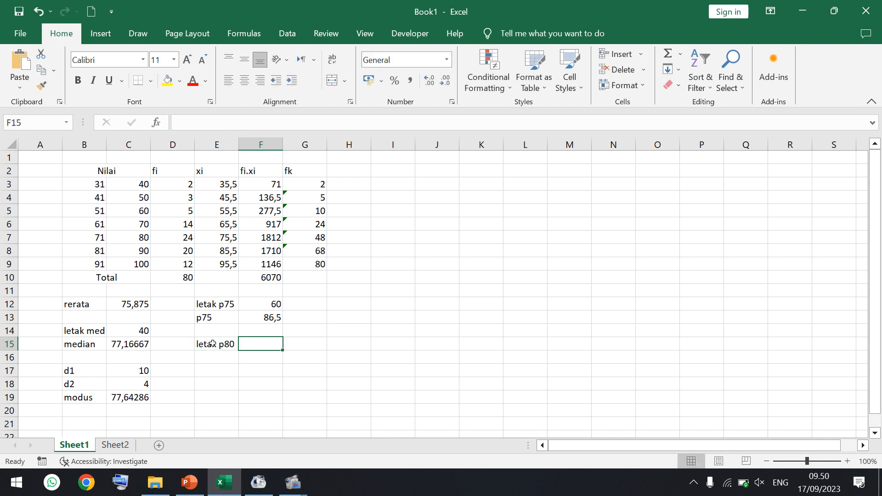
# - Calculate the position of the 80th percentile in F15 with =D10*80/100
pyautogui.write('=')
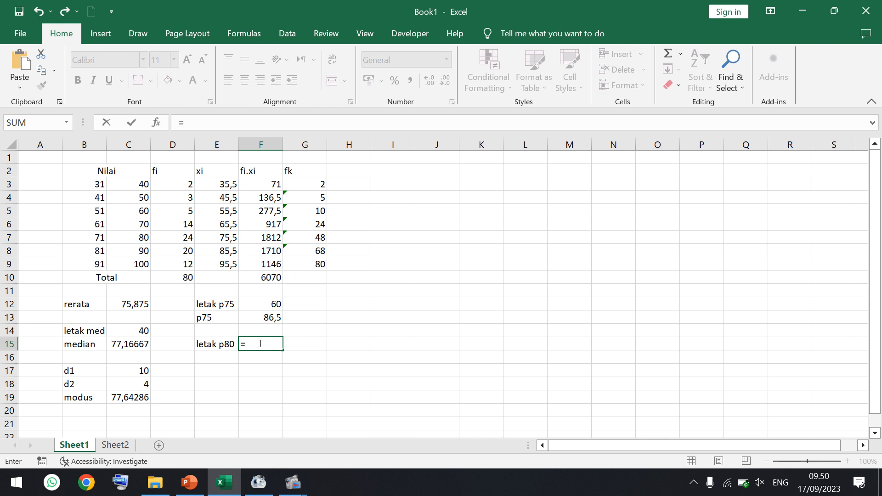
pyautogui.click(182, 277)
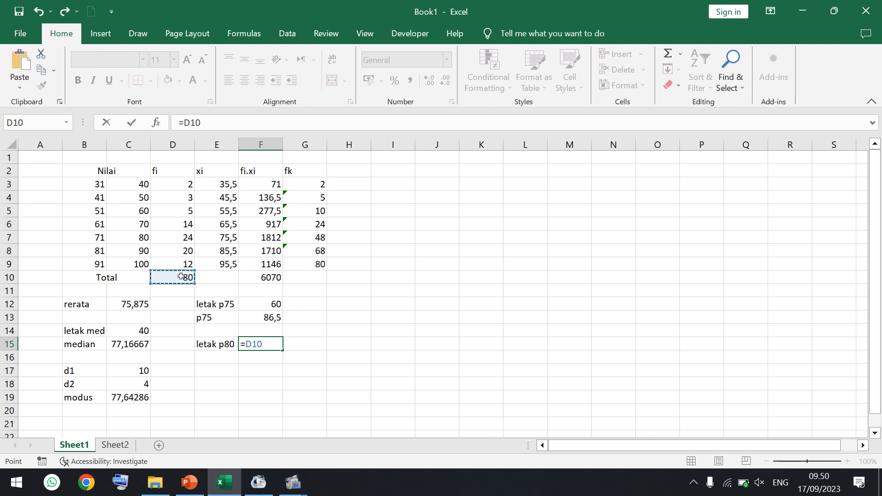
pyautogui.write('*80/100')
pyautogui.press('Return')
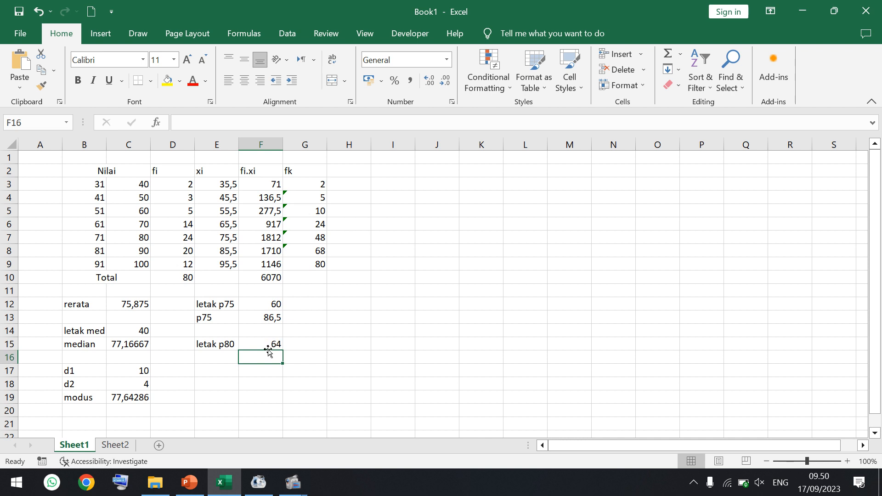
# - Label cell E16 "p80" and start the formula in F16 with the 81–90 class's lower boundary: =B8-0,5
pyautogui.click(221, 360)
pyautogui.write('p')
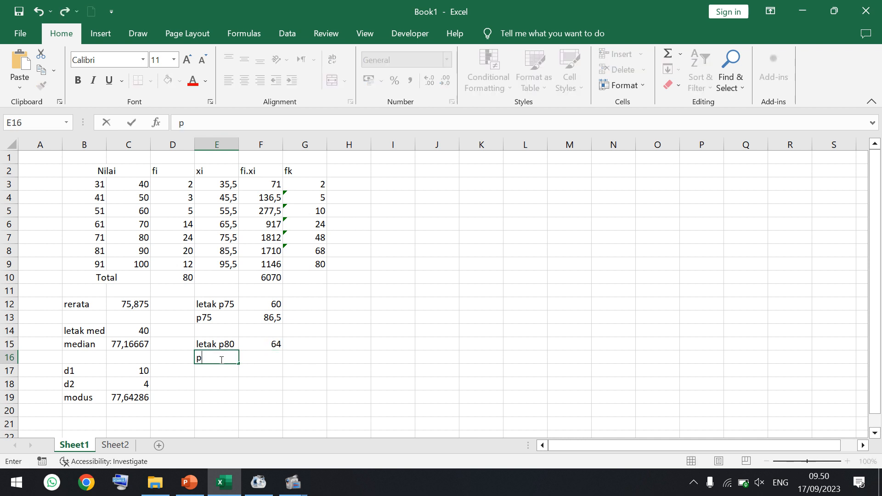
pyautogui.write('80')
pyautogui.press('Tab')
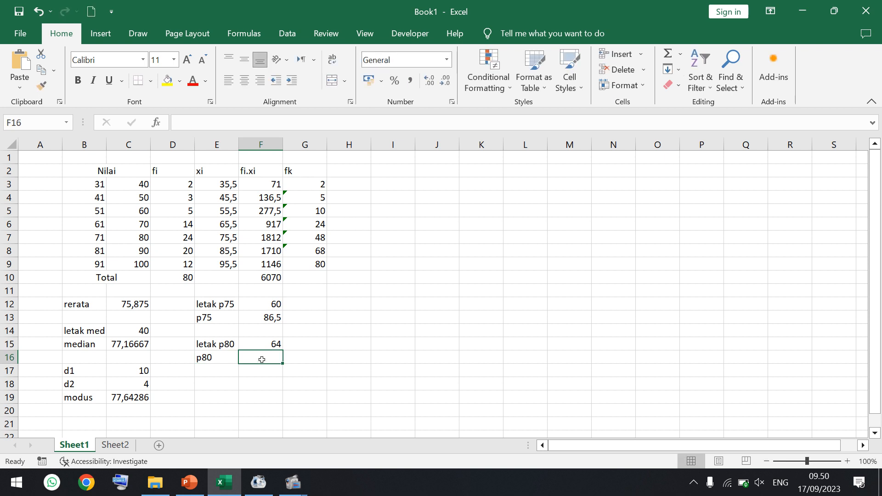
pyautogui.write('=')
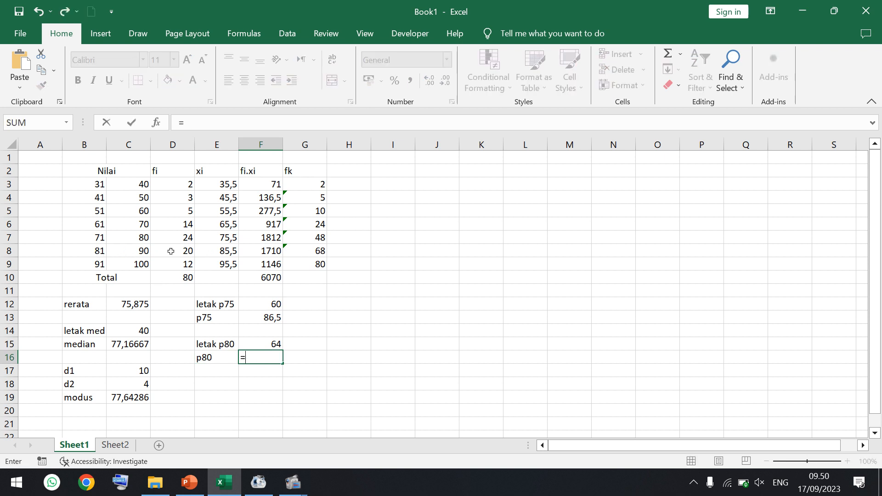
pyautogui.click(92, 251)
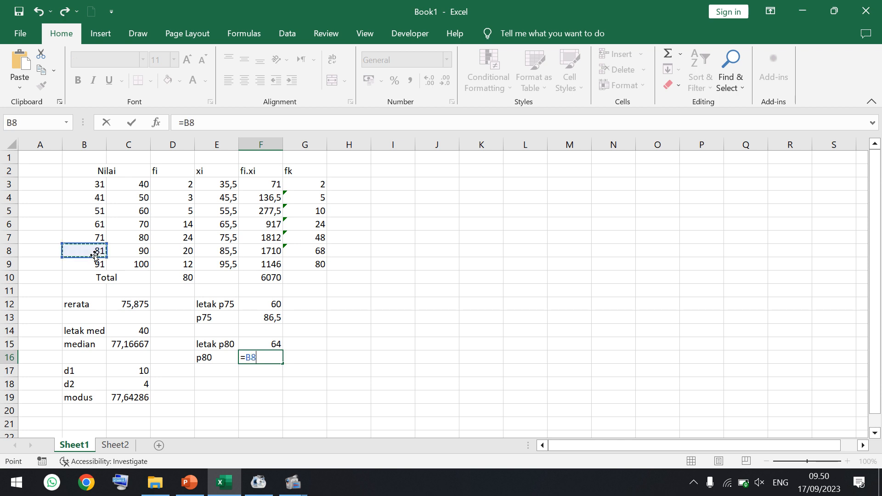
pyautogui.click(209, 121)
pyautogui.write('-0,5')
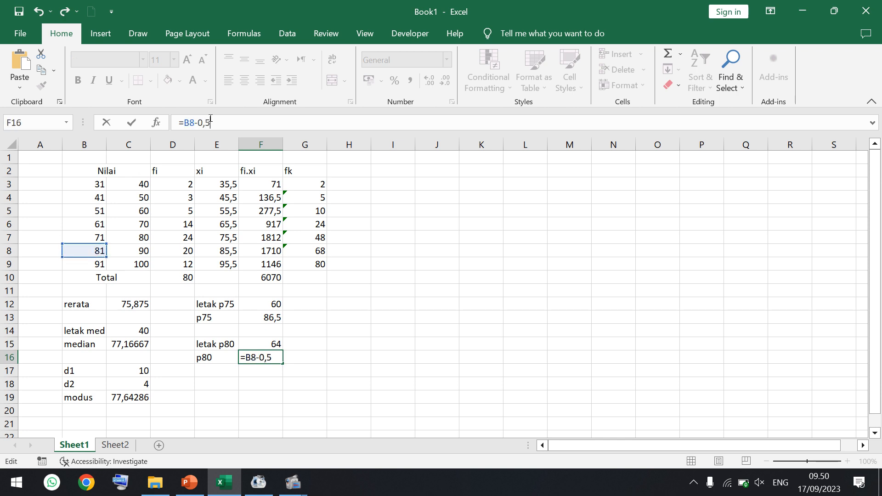
pyautogui.write('+()')
# - Add the 81–90 class width to the P80 formula in F16 as +(C8-B8+1)
pyautogui.click(134, 251)
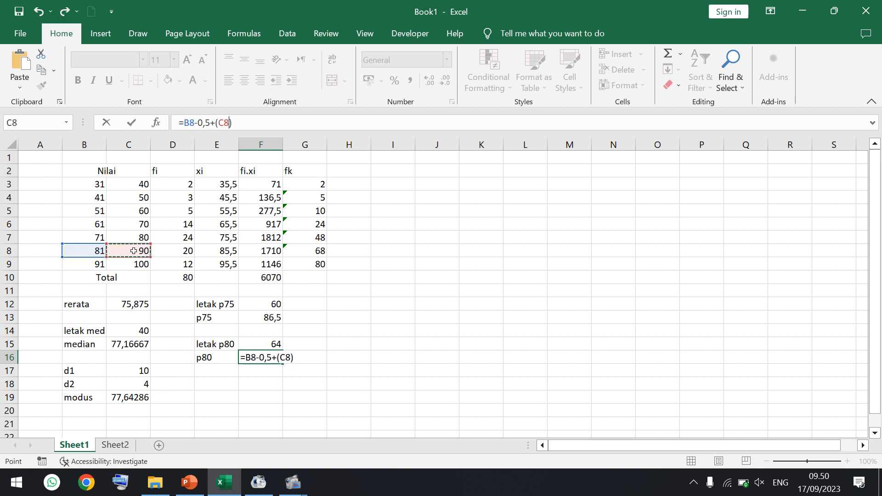
pyautogui.write('-')
pyautogui.click(94, 252)
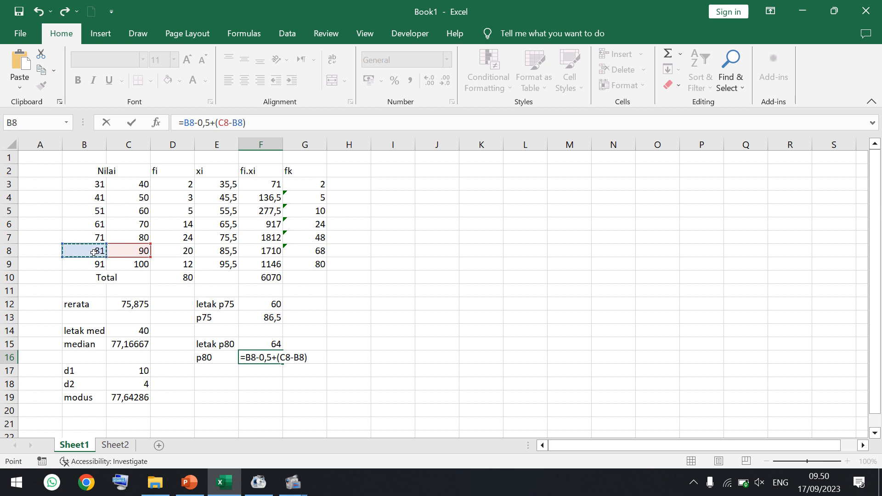
pyautogui.write('+1')
# - Complete the P80 formula in F16 by multiplying the class width by (F15-G7)/D8
pyautogui.click(264, 122)
pyautogui.write('*')
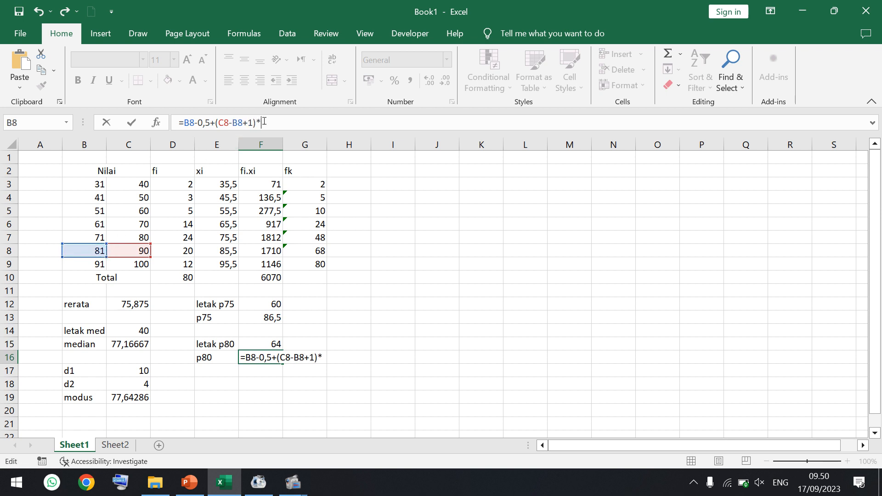
pyautogui.write('(')
pyautogui.click(268, 347)
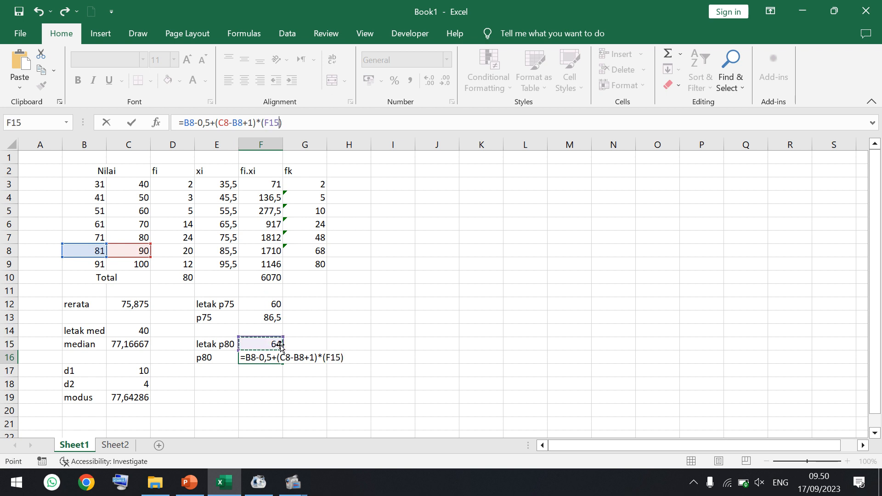
pyautogui.write('-')
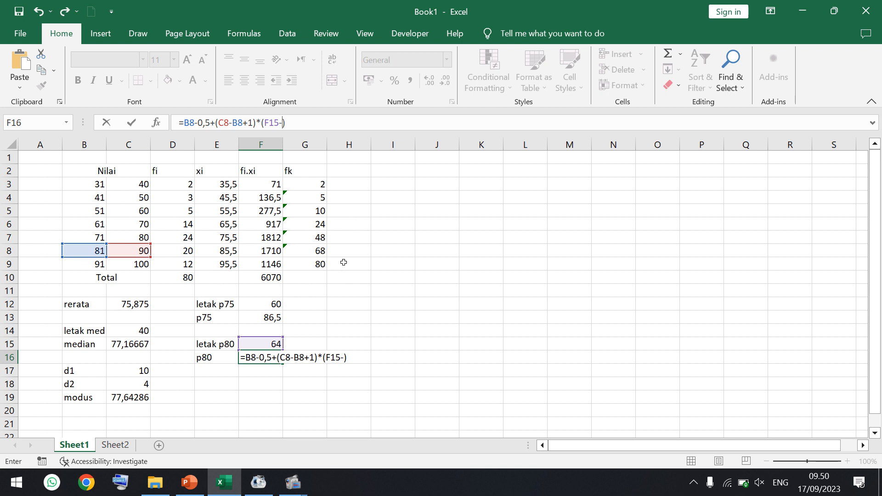
pyautogui.click(315, 238)
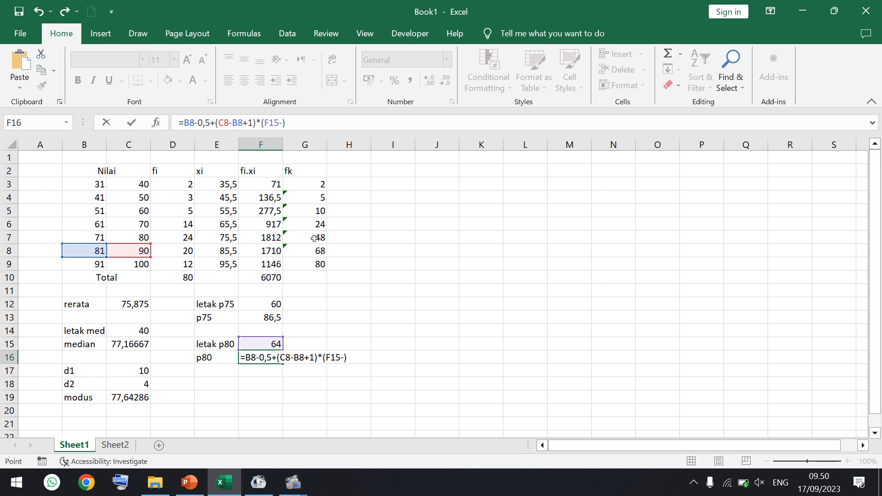
pyautogui.click(331, 124)
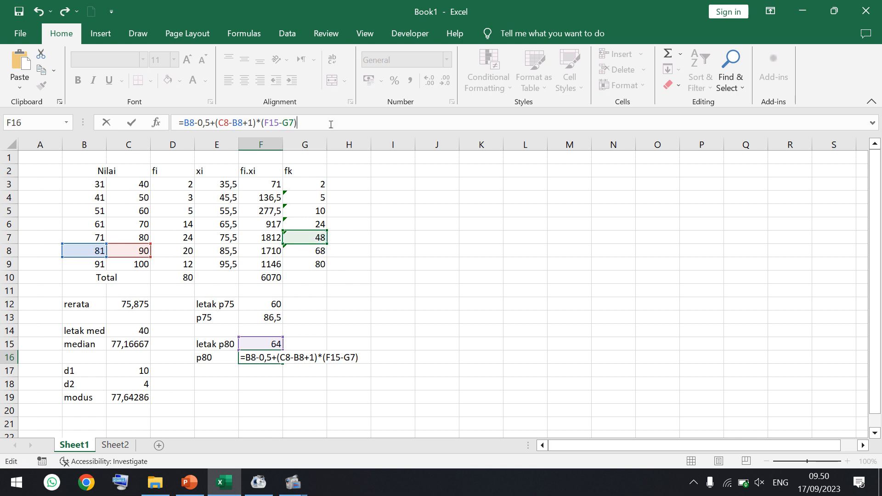
pyautogui.write('/')
pyautogui.click(177, 251)
pyautogui.press('Return')
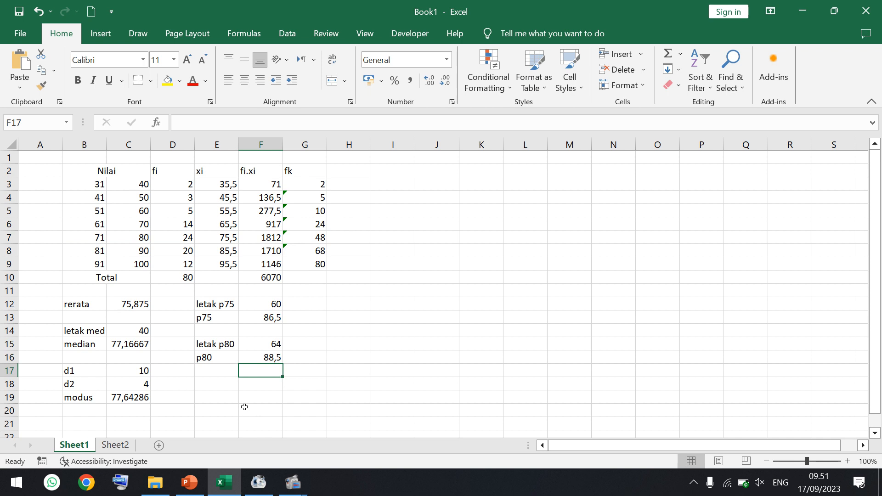
# - Switch to the PowerPoint slide to review the exercise questions on the exam scores
pyautogui.click(191, 481)
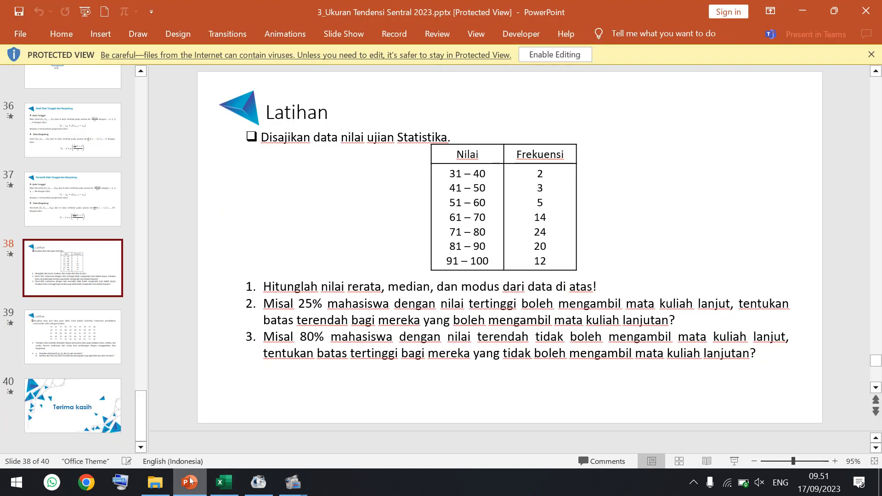
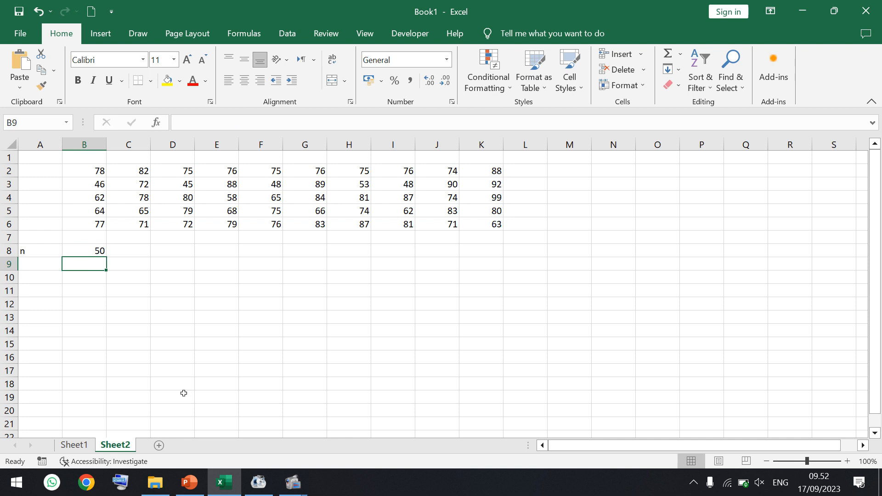
# - Check the exercise slide in PowerPoint, return to the Excel workbook and label cell A9 "b. kelas"
pyautogui.click(196, 486)
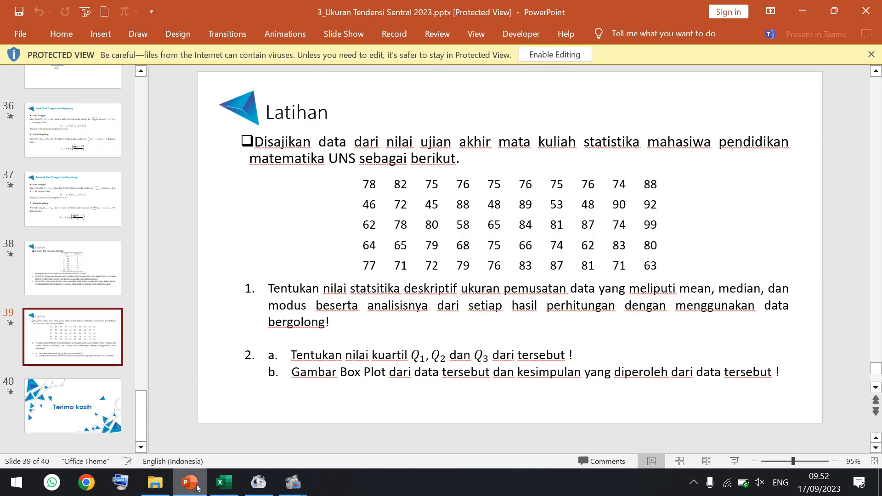
pyautogui.click(213, 486)
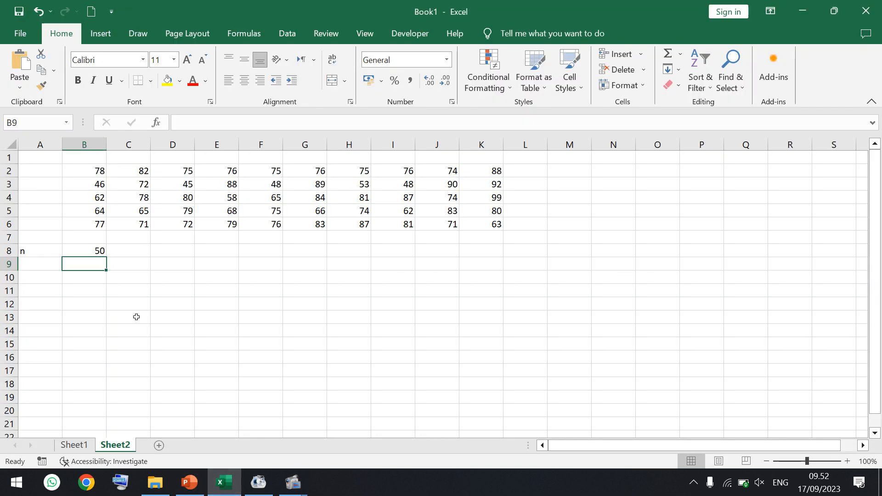
pyautogui.click(41, 265)
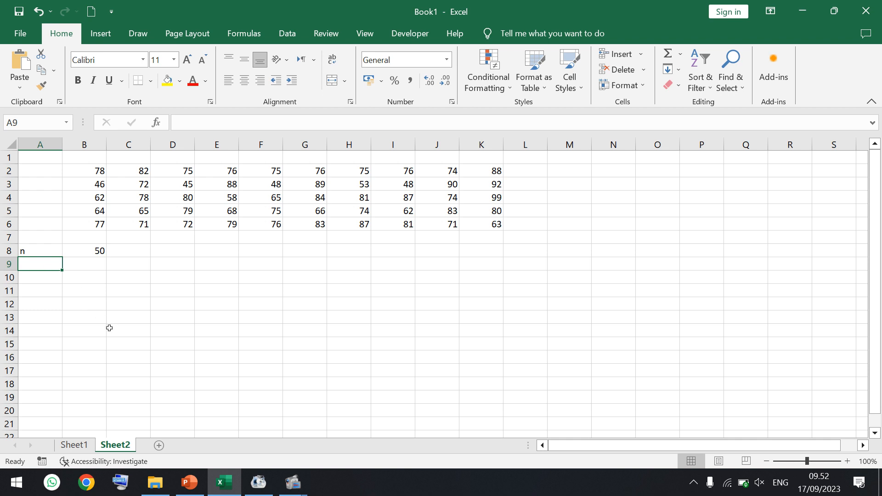
pyautogui.write('b. kelas')
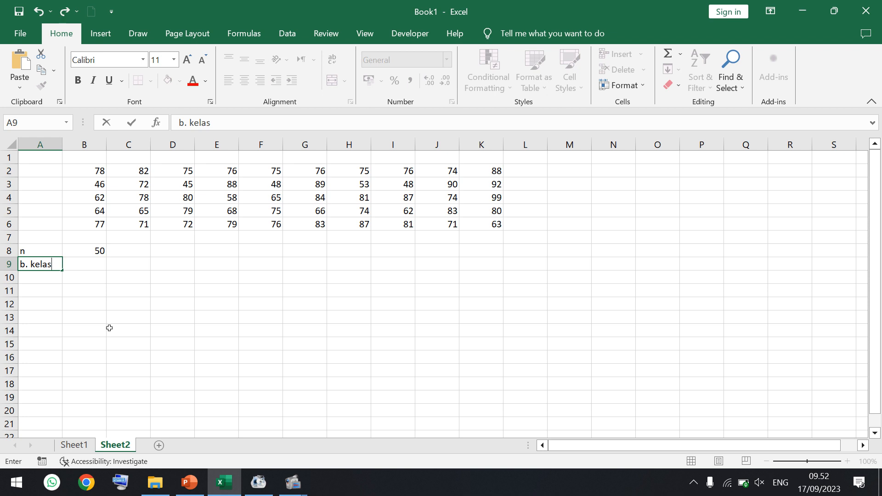
pyautogui.press('Tab')
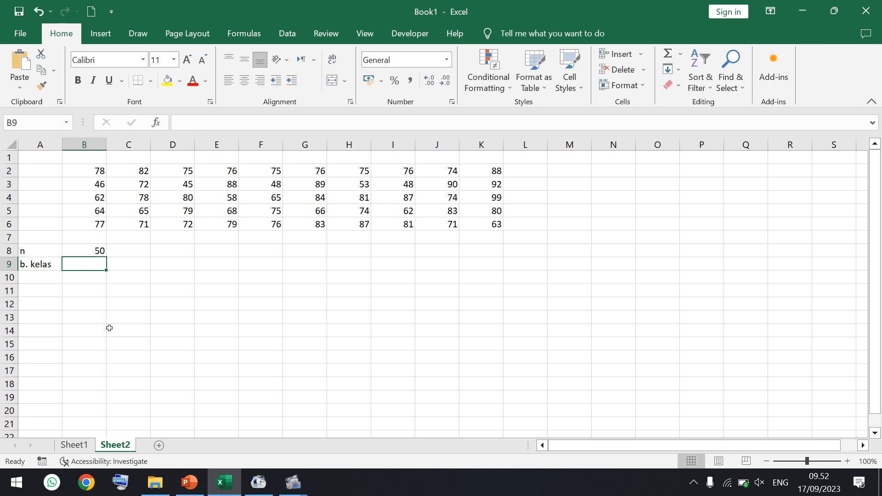
# - Start the number-of-classes formula in B9 with =1+3,322*
pyautogui.write('=')
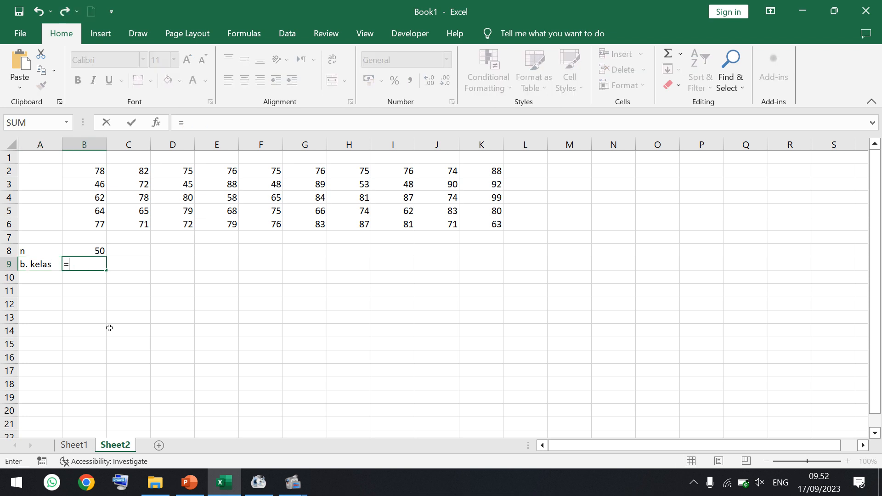
pyautogui.click(214, 129)
pyautogui.write('1+3,322')
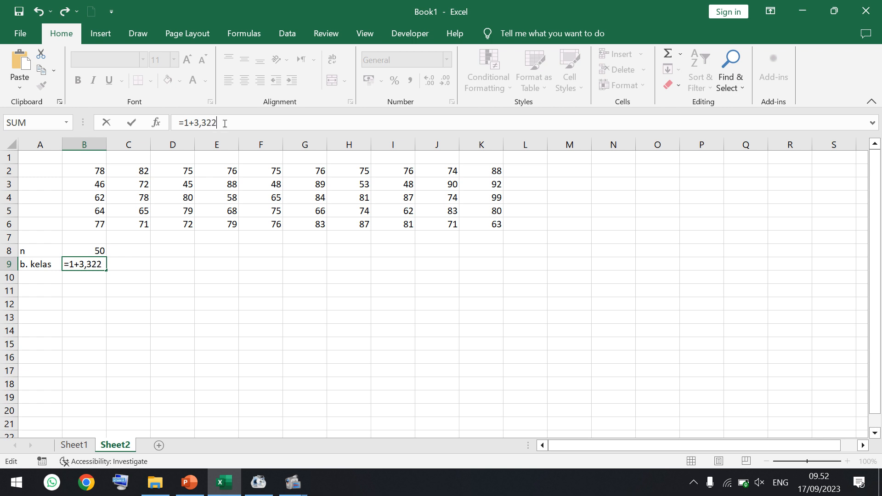
pyautogui.write('*lo')
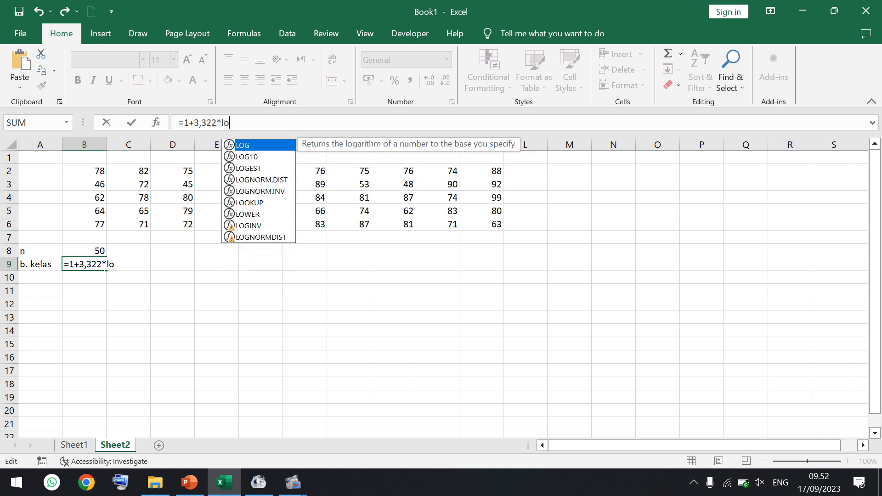
# - Complete the B9 formula with LOG10(B8) and enter the rounded class count 7 in B10
pyautogui.doubleClick(242, 156)
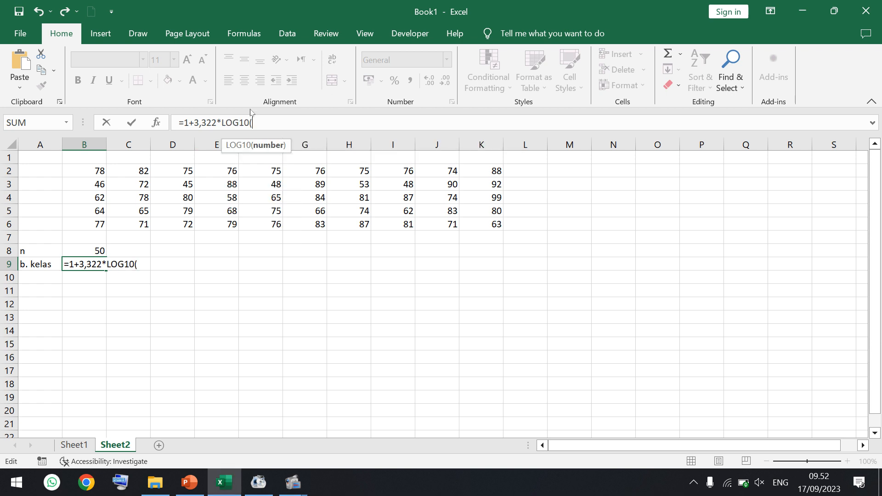
pyautogui.click(86, 250)
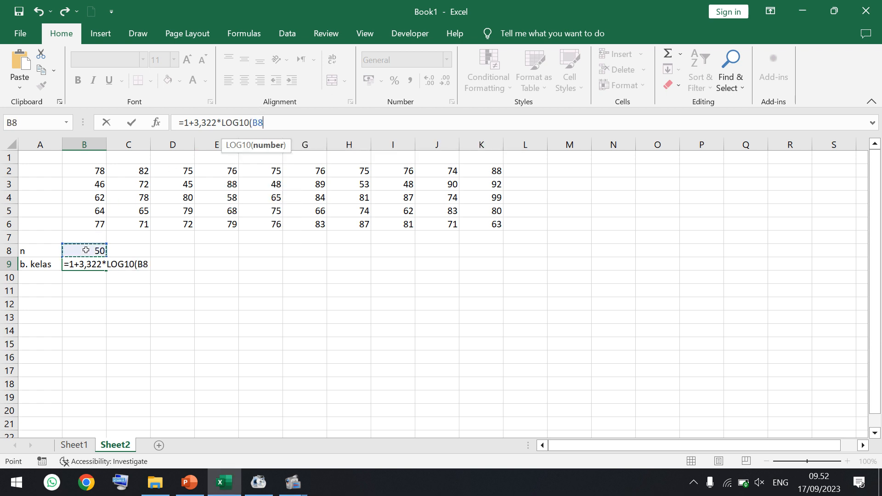
pyautogui.write(')')
pyautogui.press('Return')
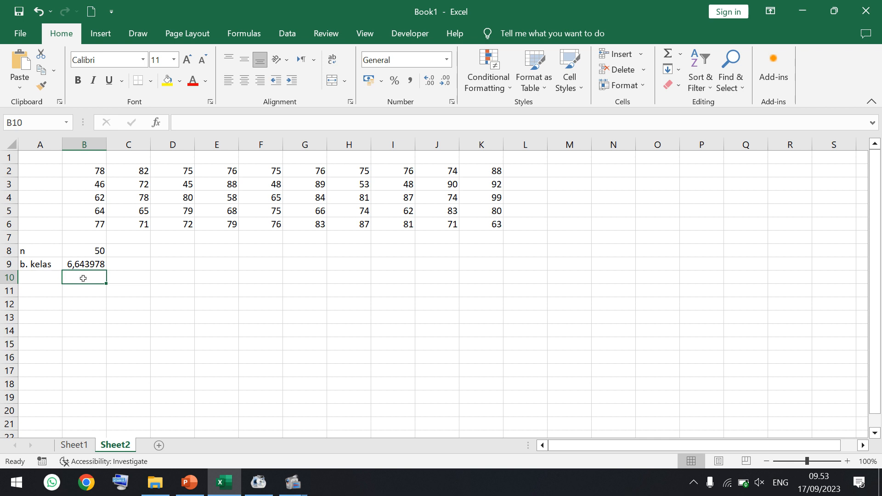
pyautogui.write('7')
pyautogui.press('Return')
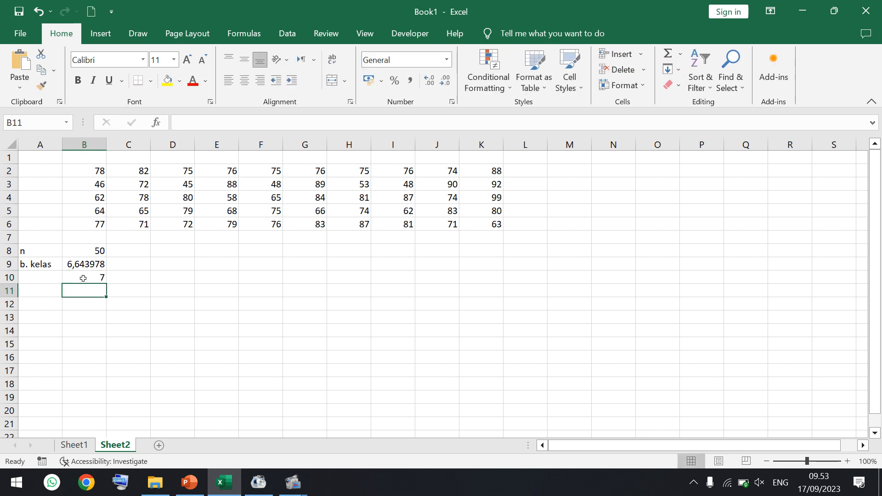
# - Label A11 "jangkauan" and start the range formula in B11 with =max(B2:K6)
pyautogui.click(53, 294)
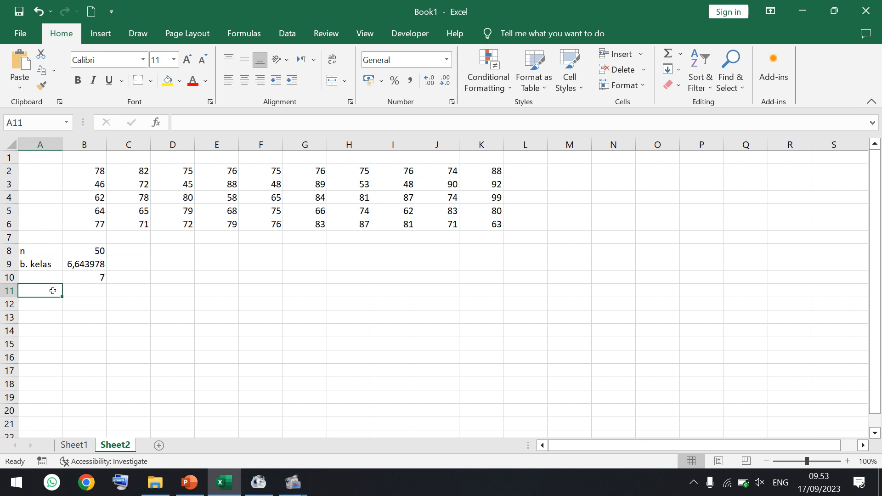
pyautogui.write('jang')
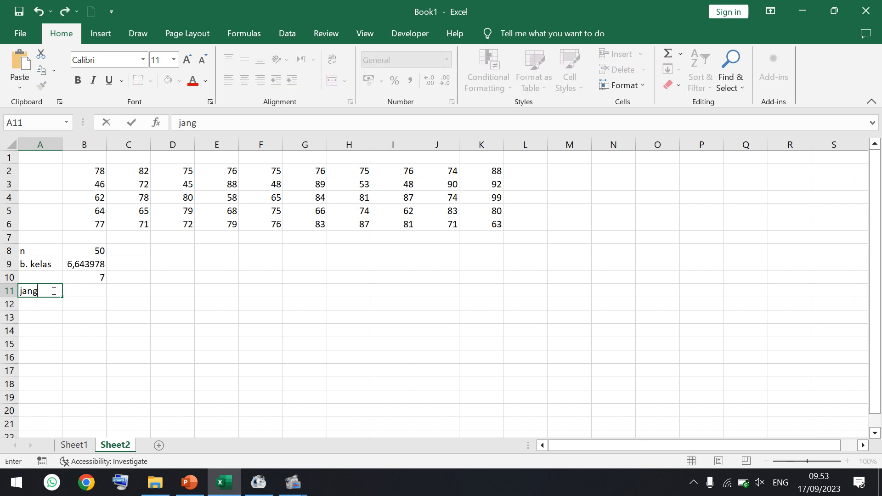
pyautogui.write('kauan')
pyautogui.press('Tab')
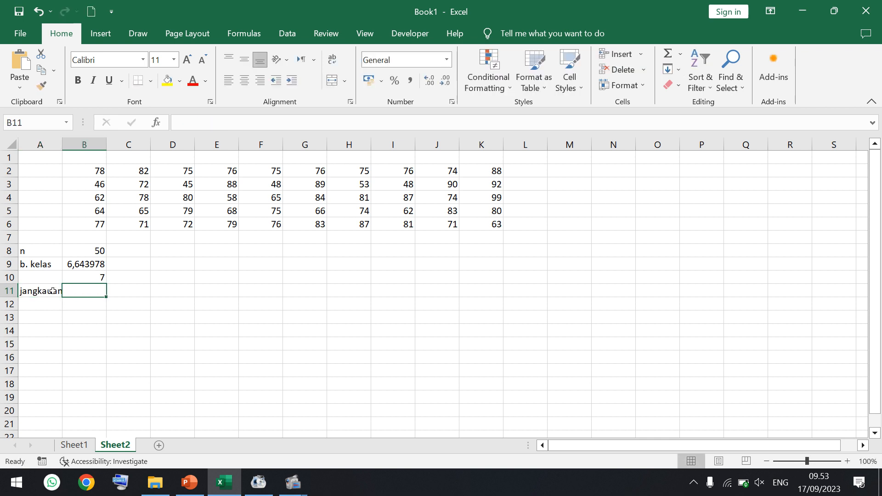
pyautogui.write('=')
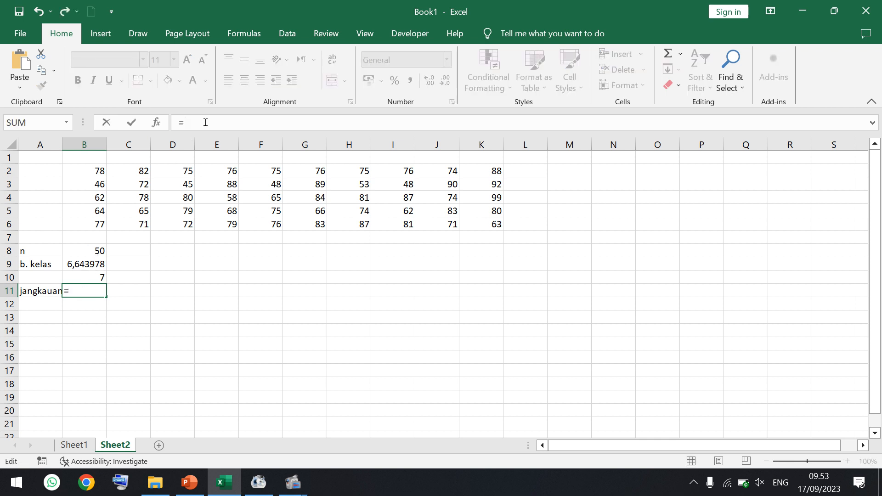
pyautogui.write('max()')
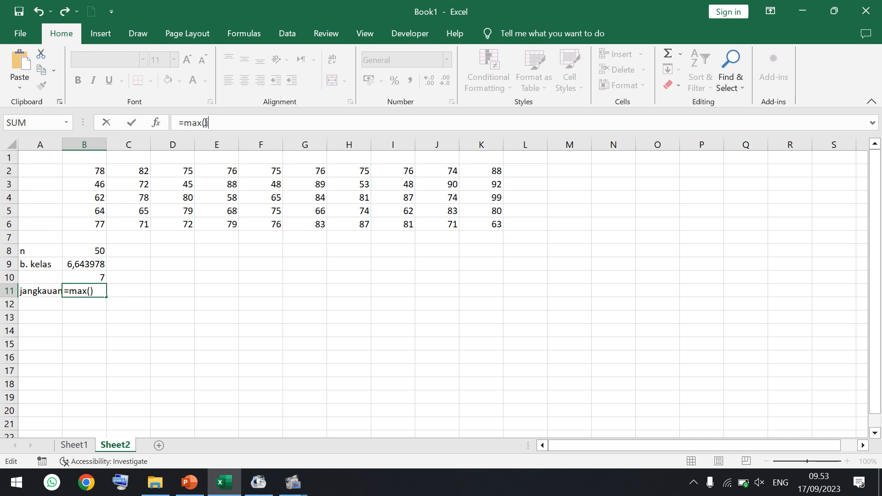
pyautogui.press('Left')
pyautogui.moveTo(100, 171); pyautogui.dragTo(483, 219)
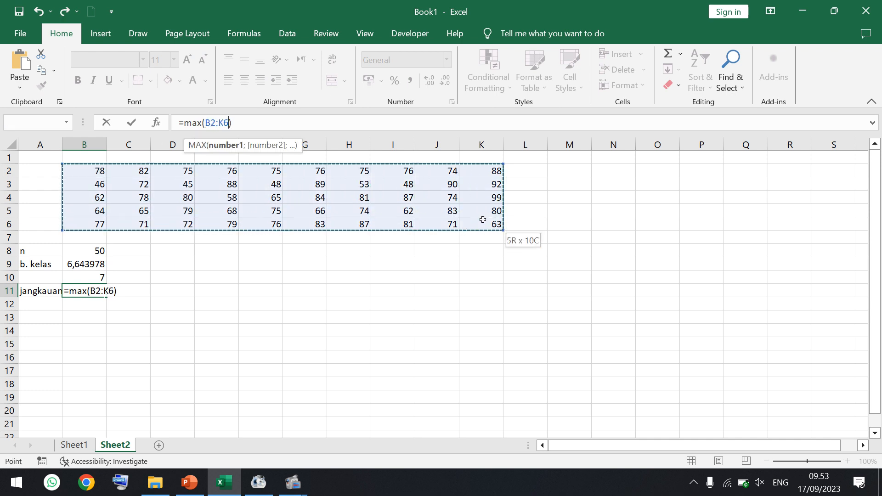
# - Complete the range formula in B11 by adding -min(B2:K6)+1
pyautogui.click(337, 126)
pyautogui.write('-min')
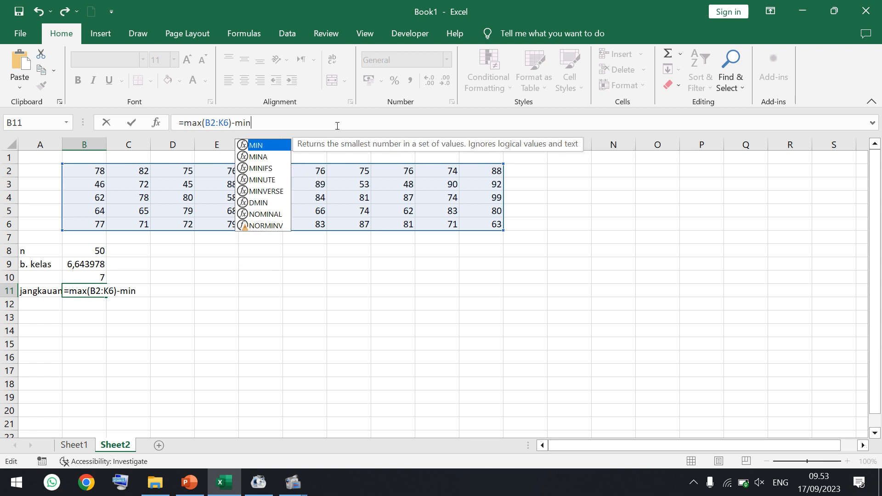
pyautogui.write('(')
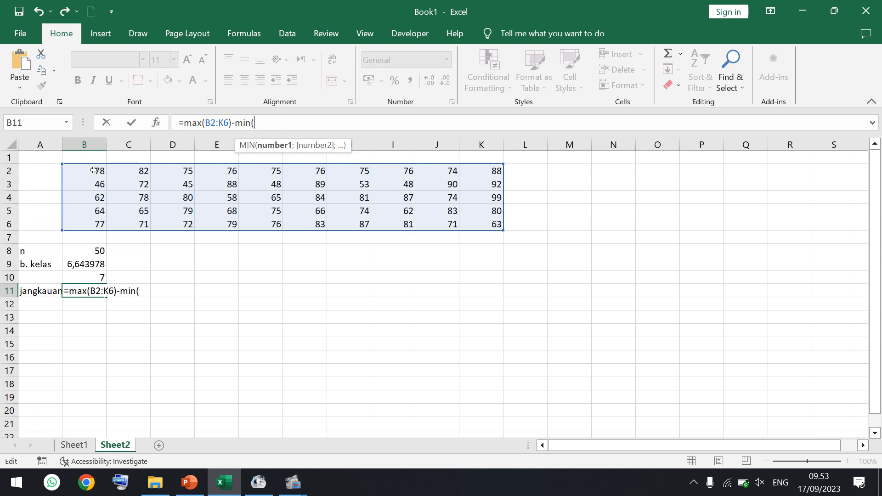
pyautogui.moveTo(98, 170); pyautogui.dragTo(501, 226)
pyautogui.click(354, 123)
pyautogui.write(')')
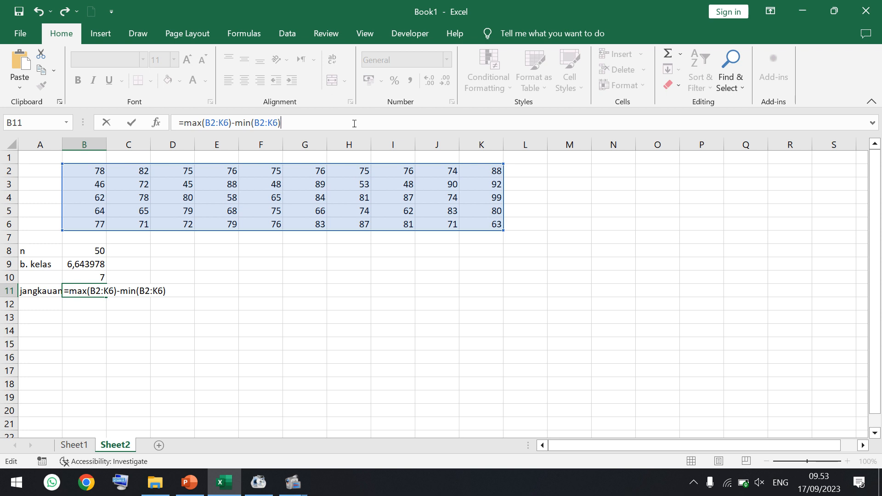
pyautogui.write('+')
pyautogui.write('1')
pyautogui.press('Return')
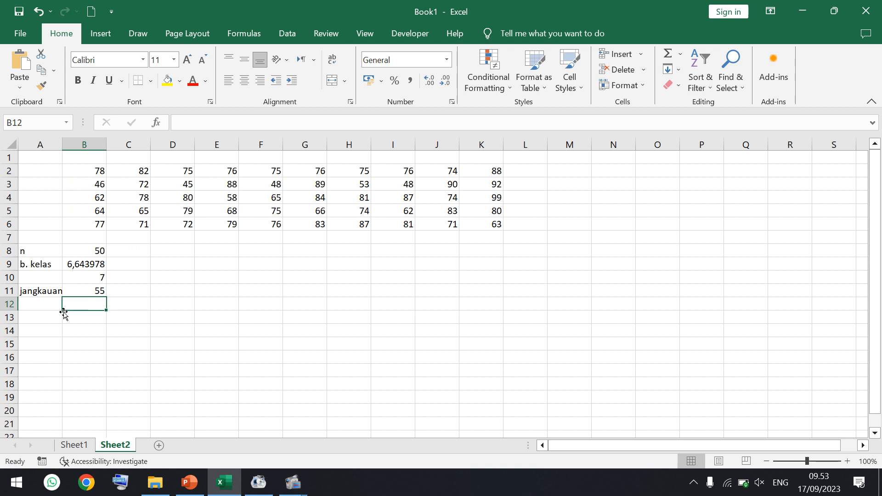
# - Label A12 "max" and calculate the highest score in B12 with =max(B2:K6)
pyautogui.click(48, 306)
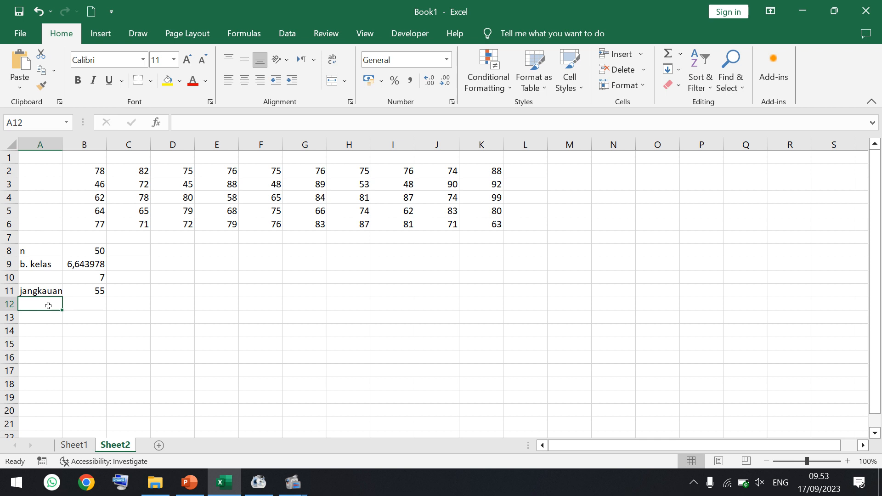
pyautogui.write('max')
pyautogui.press('Tab')
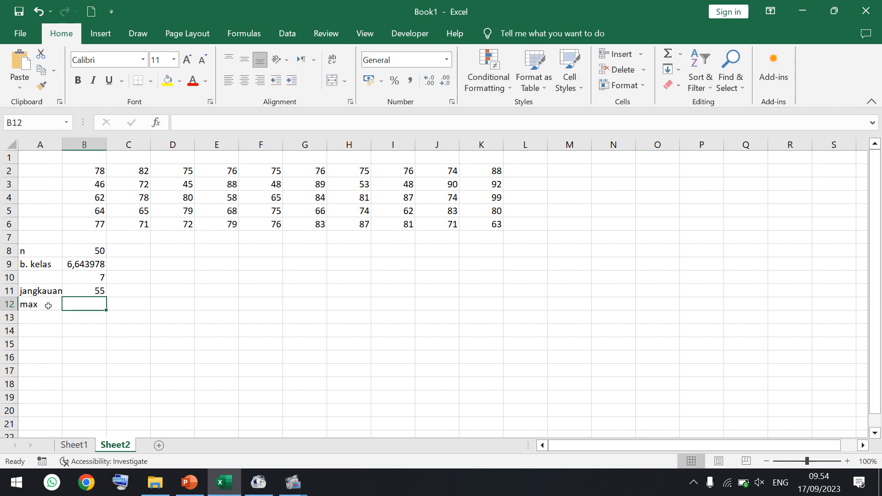
pyautogui.write('=max(')
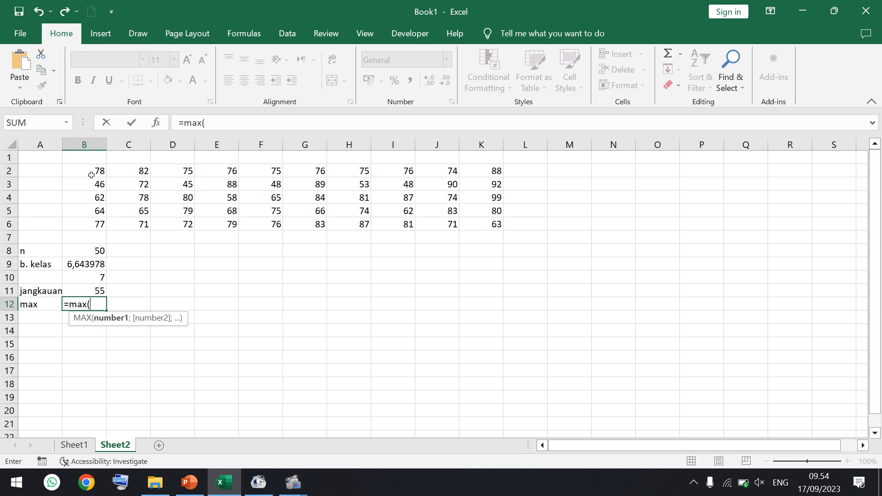
pyautogui.moveTo(92, 175); pyautogui.dragTo(478, 218)
pyautogui.write(')')
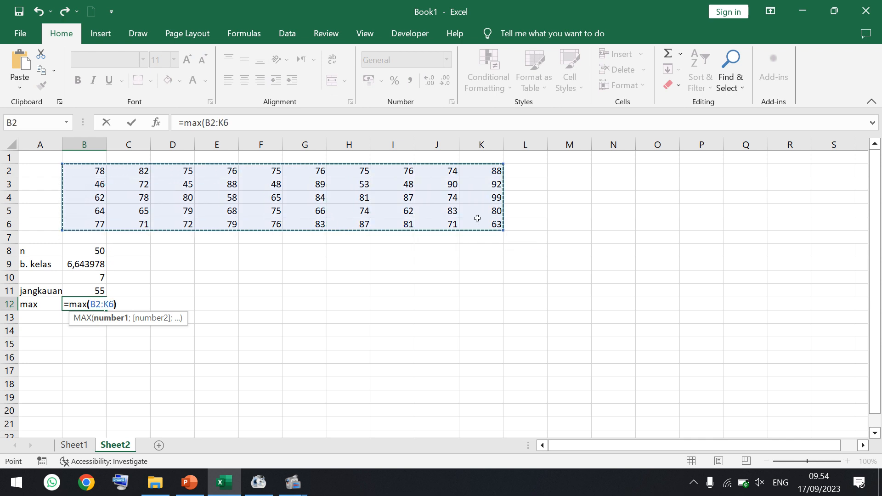
pyautogui.press('Return')
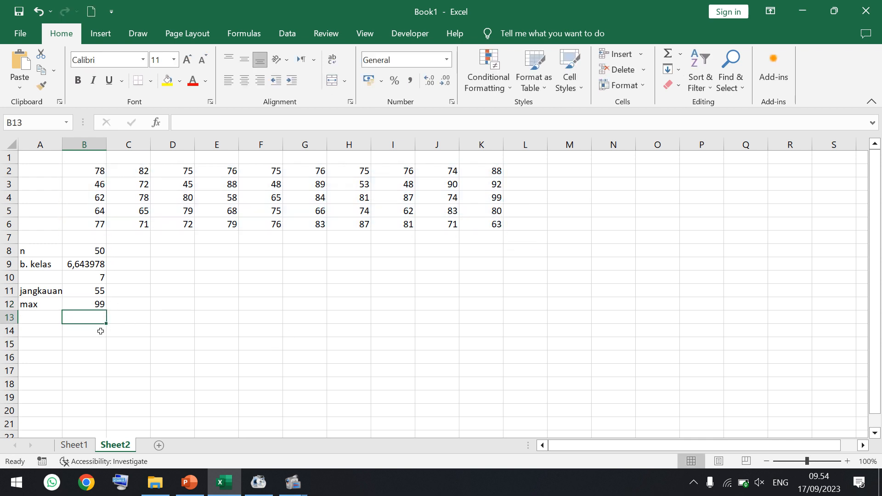
# - Label A13 "min" and calculate the lowest score in B13 with =min(B2:K6)
pyautogui.click(31, 317)
pyautogui.write('min')
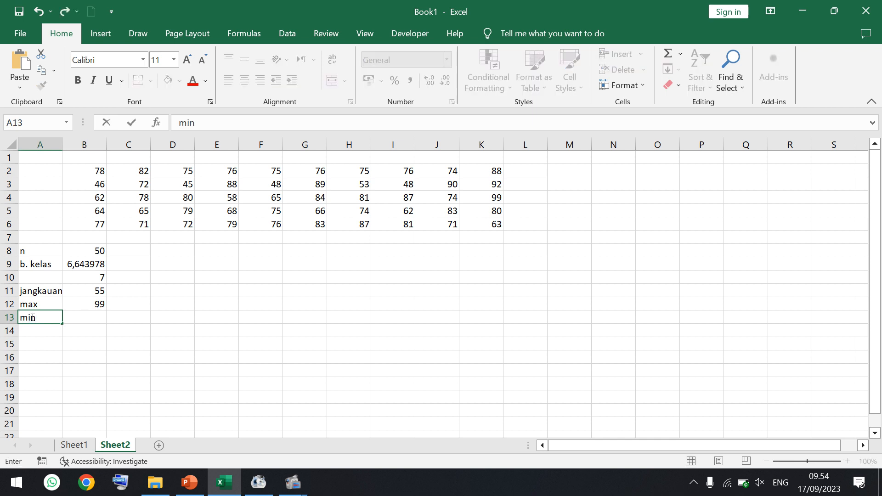
pyautogui.click(84, 317)
pyautogui.write('=min(')
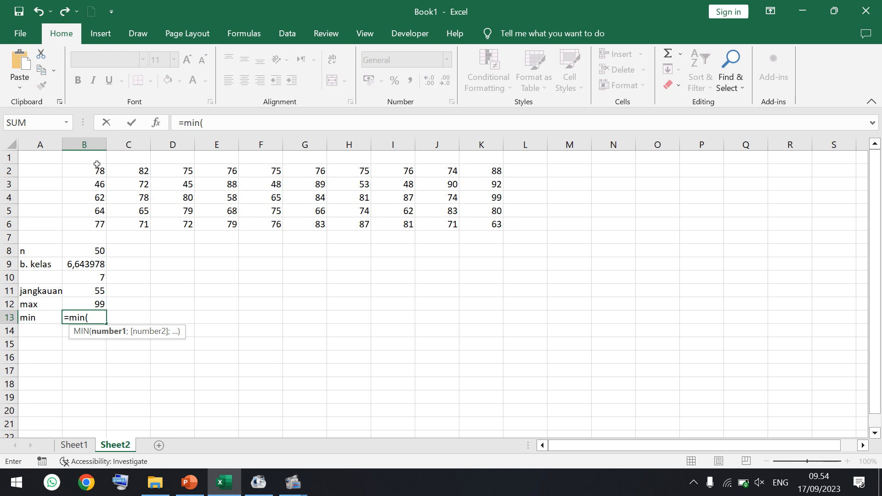
pyautogui.moveTo(94, 175); pyautogui.dragTo(469, 223)
pyautogui.write(')')
pyautogui.press('Return')
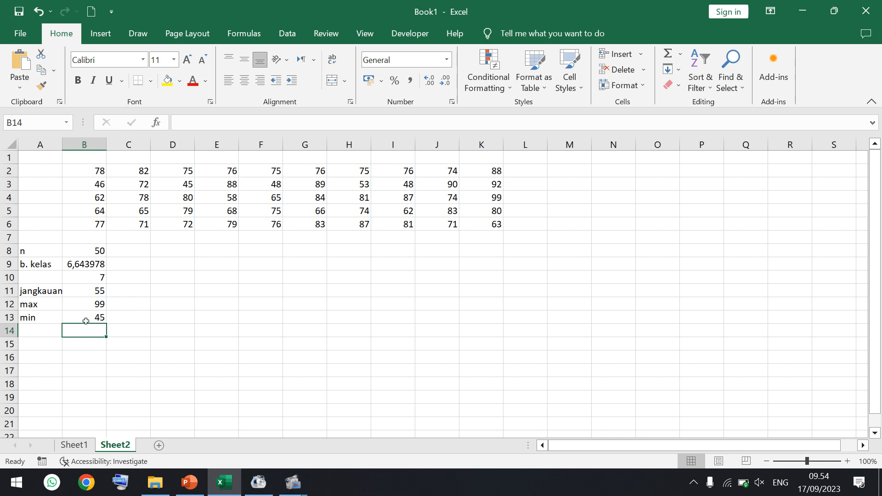
# - Label A15 "p. kelas" and calculate the class length in B15 as =B11/B10
pyautogui.click(49, 345)
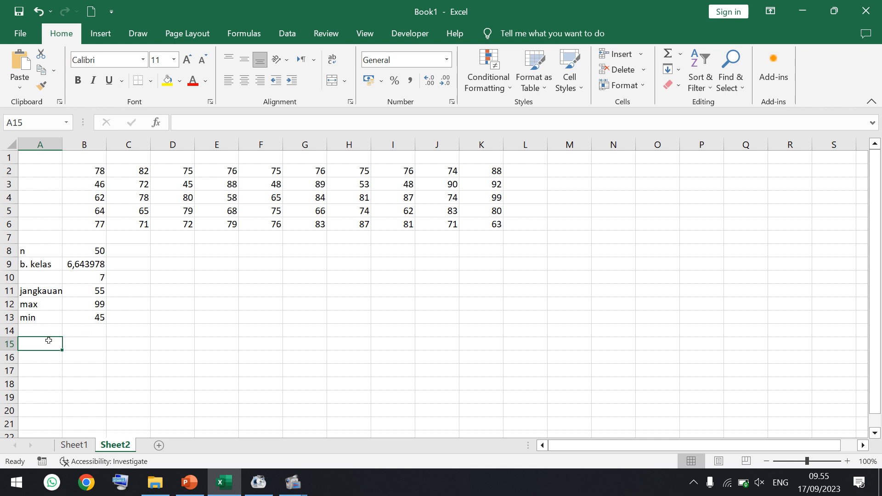
pyautogui.write('p')
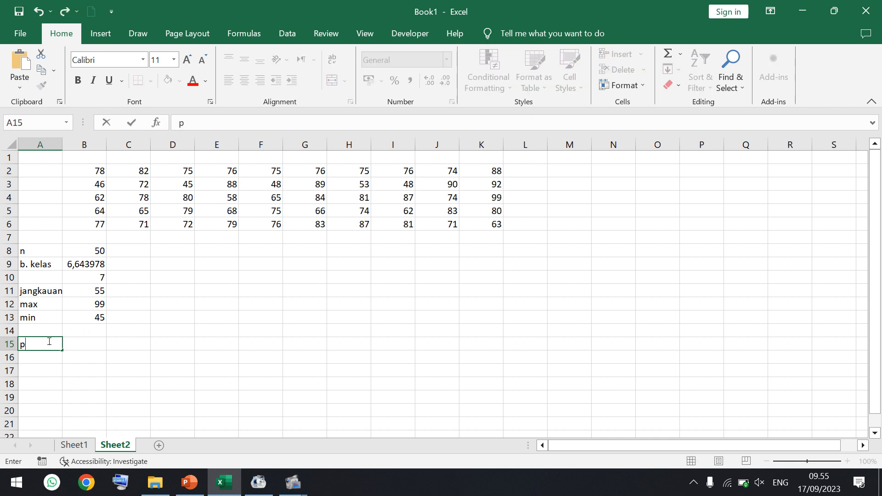
pyautogui.write('. kelas')
pyautogui.press('Tab')
pyautogui.write('=')
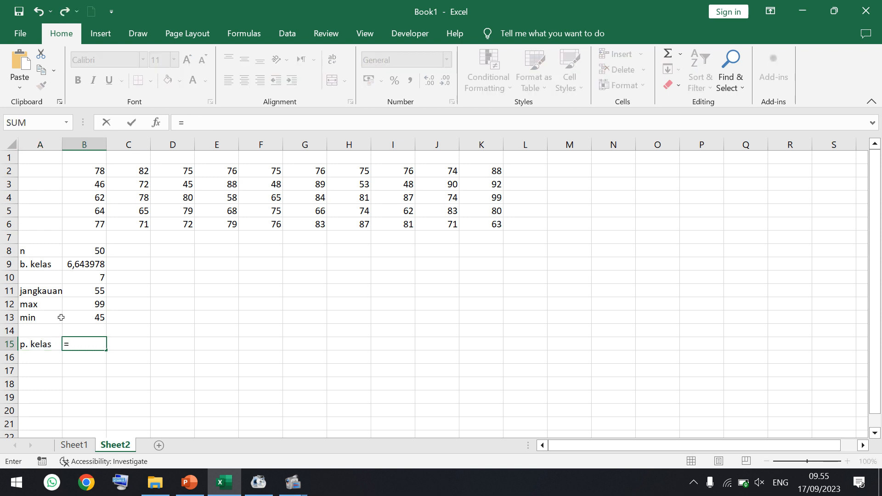
pyautogui.click(92, 289)
pyautogui.write('/')
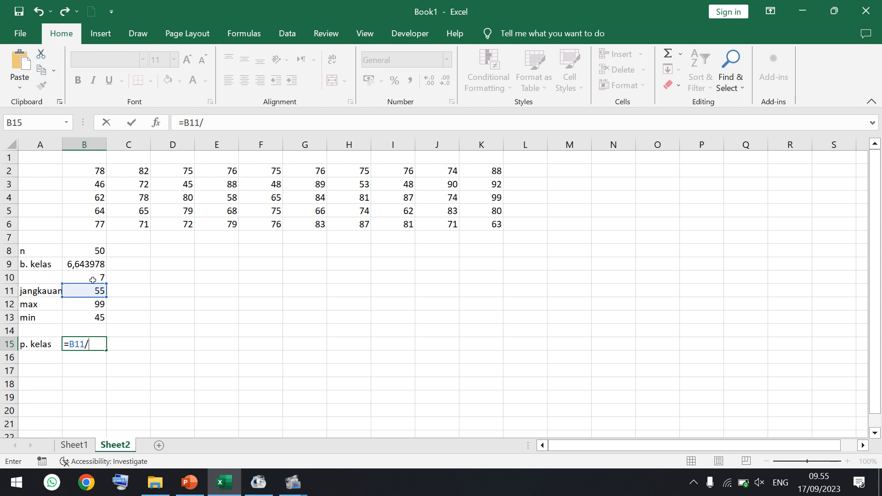
pyautogui.click(92, 276)
pyautogui.press('Return')
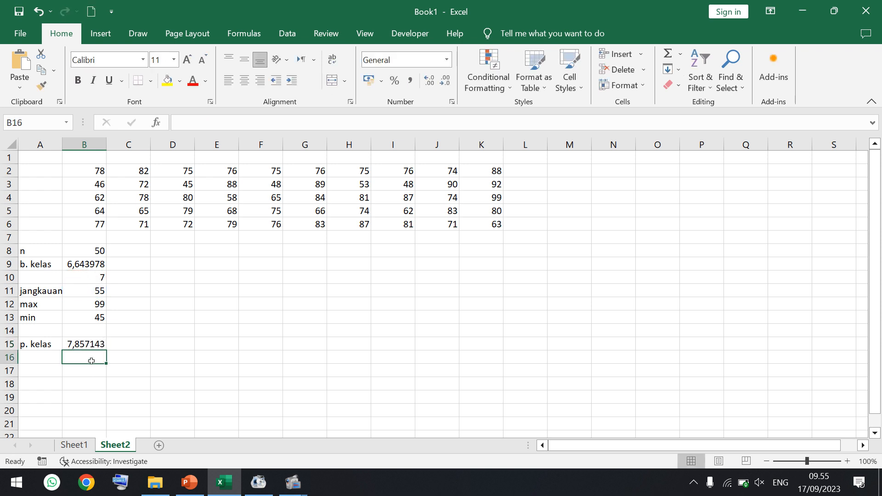
# - Enter the rounded class length 8 in B16, then label A17 "min" and enter 44 in B17
pyautogui.write('8')
pyautogui.press('Return')
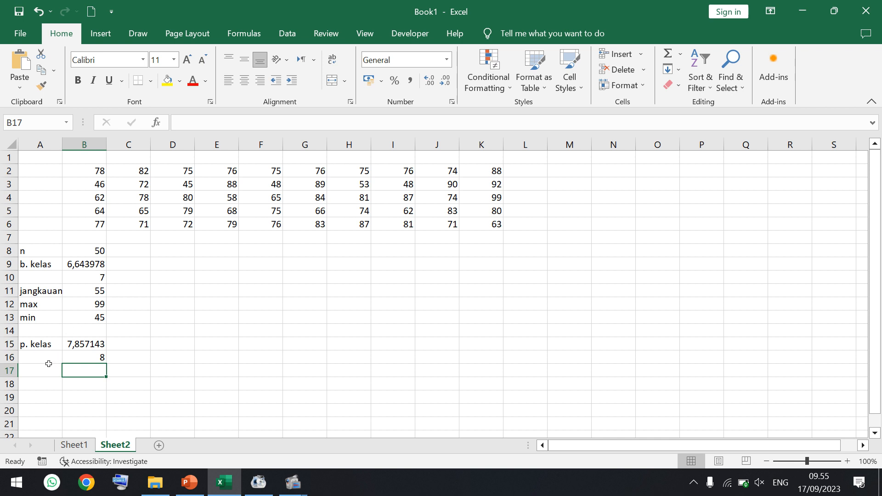
pyautogui.click(44, 367)
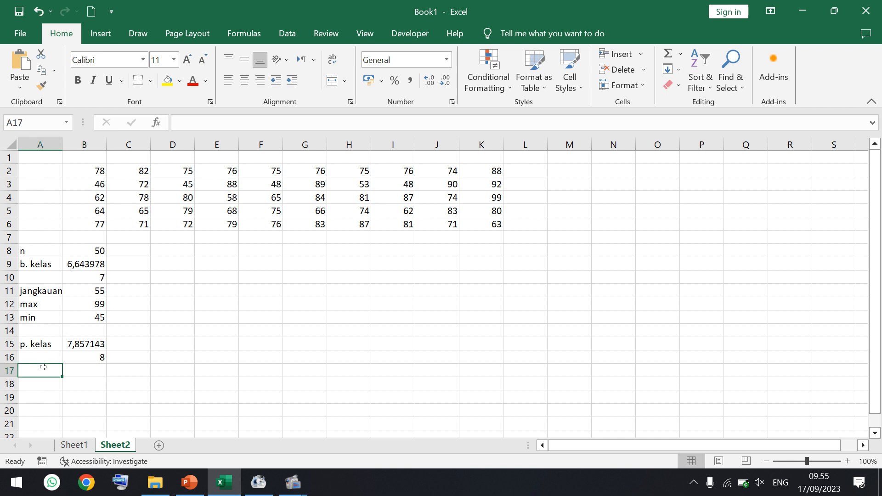
pyautogui.write('min')
pyautogui.press('Tab')
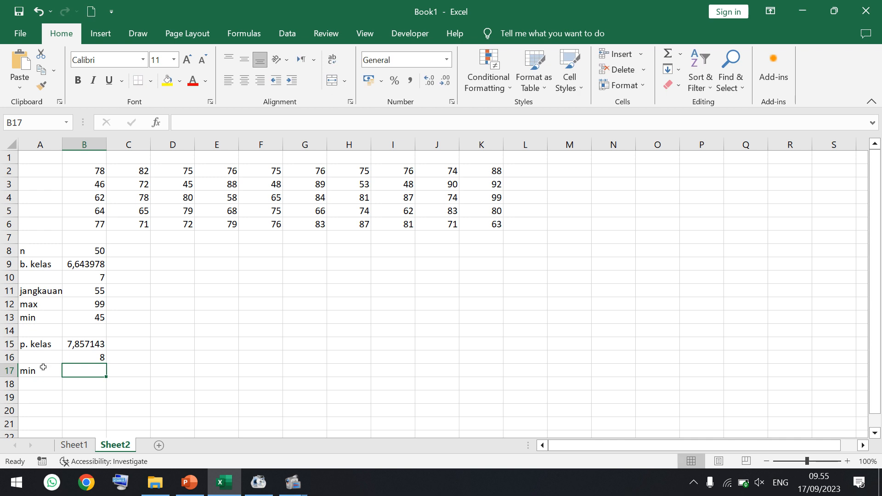
pyautogui.write('44')
pyautogui.press('Return')
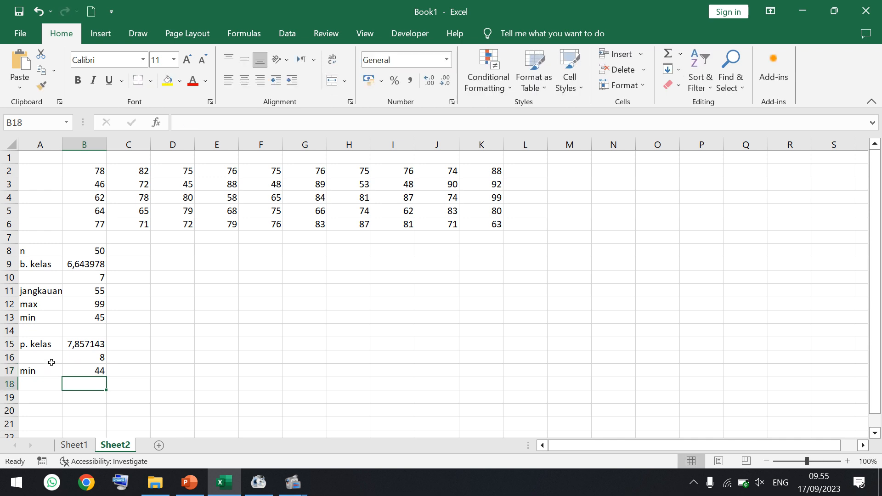
pyautogui.click(73, 357)
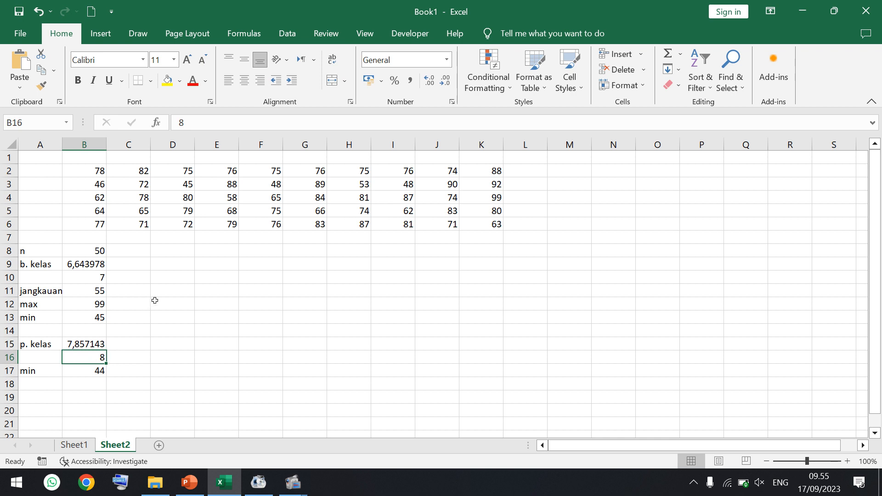
# - Merge and center D8:E8 and enter the header "Nilai" in it
pyautogui.click(181, 251)
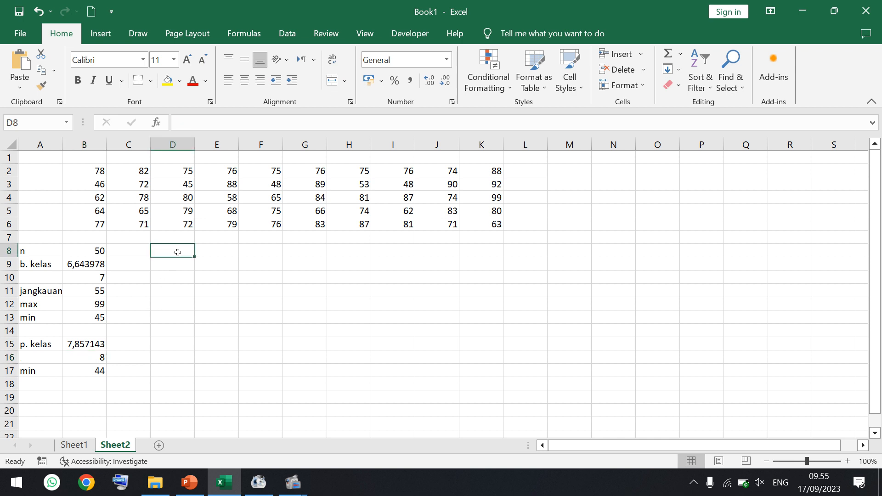
pyautogui.moveTo(177, 252); pyautogui.dragTo(206, 250)
pyautogui.click(330, 81)
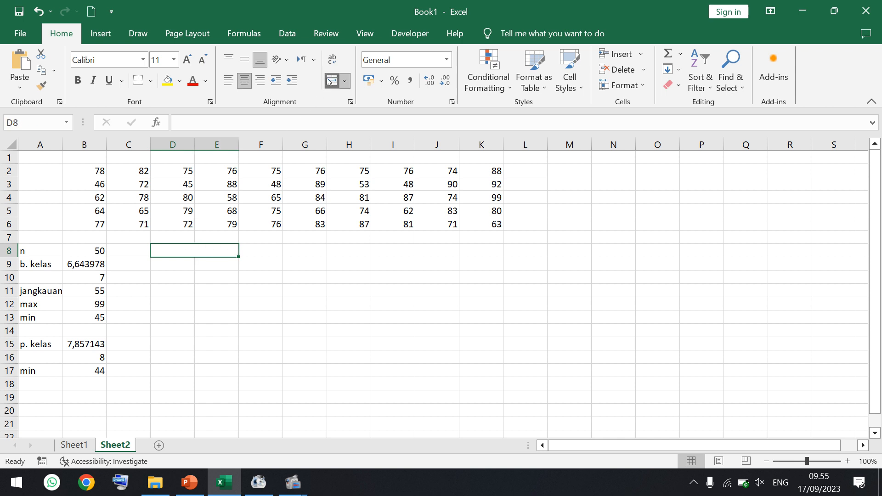
pyautogui.write('Nil')
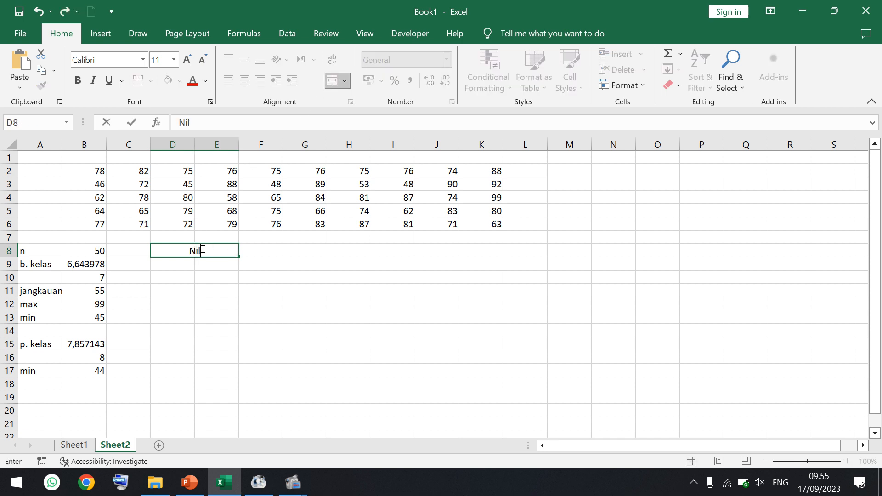
pyautogui.write('ai')
pyautogui.press('Return')
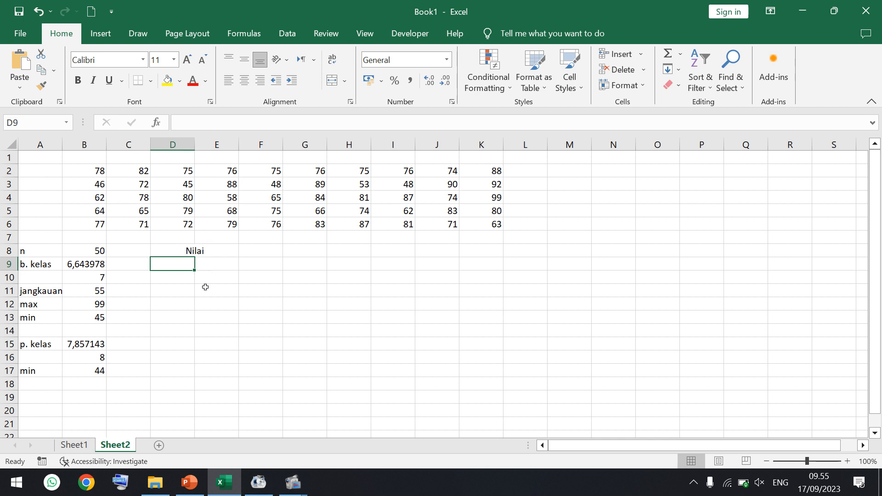
# - Enter 44 and 52 in D9:D10 and 51 in E9, and extend the lower-limit series down to D15
pyautogui.write('44')
pyautogui.press('Return')
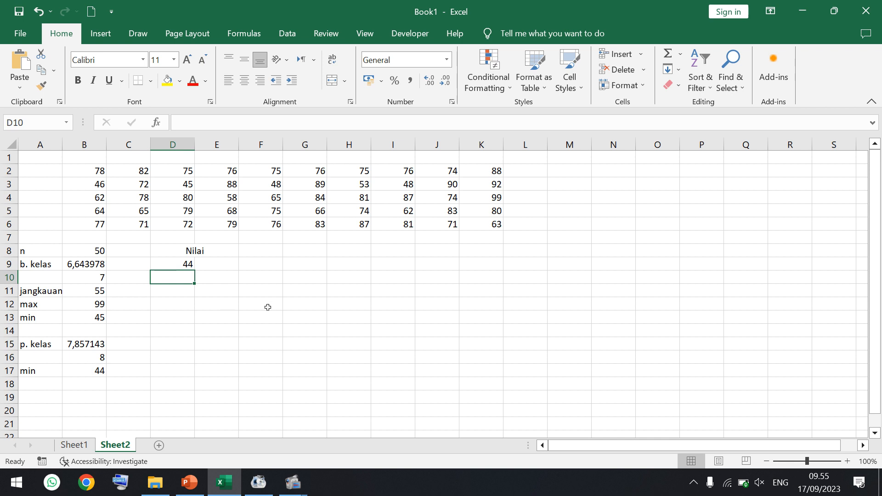
pyautogui.write('52')
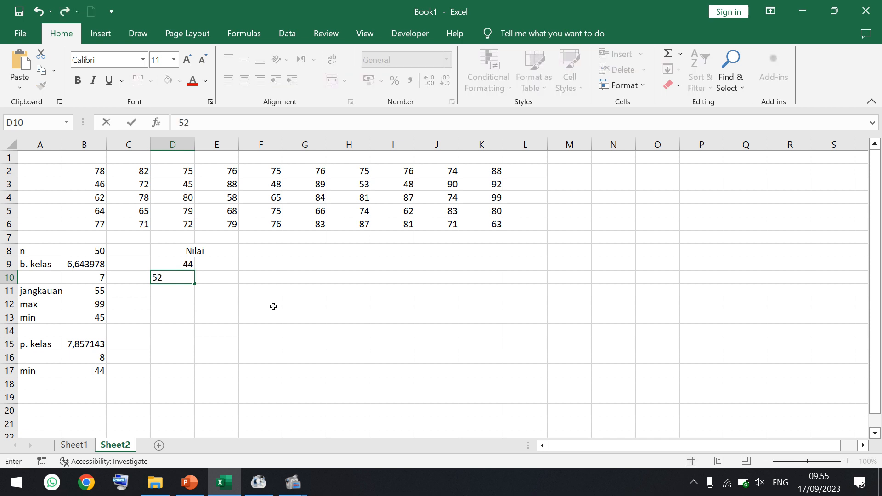
pyautogui.press('Return')
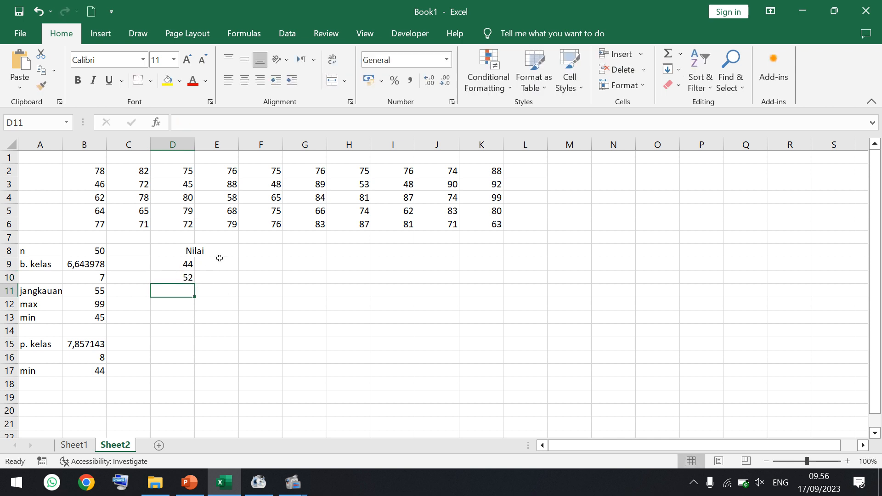
pyautogui.click(220, 258)
pyautogui.write('51')
pyautogui.press('Return')
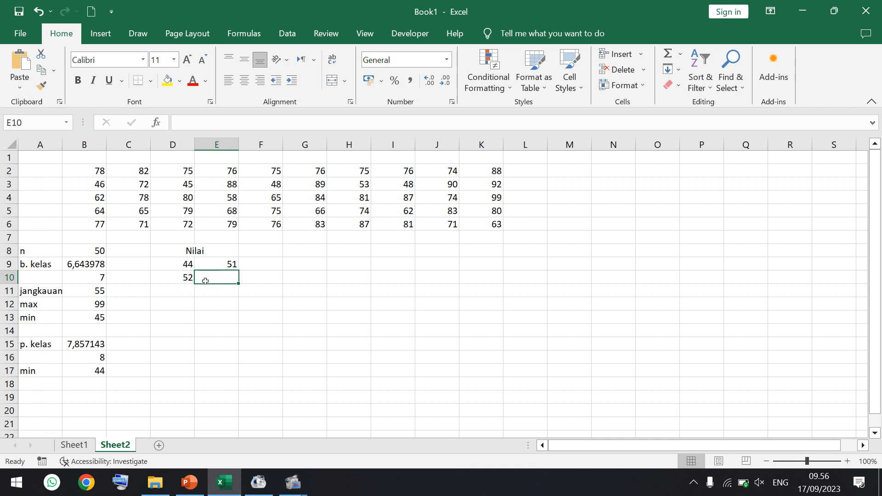
pyautogui.moveTo(187, 265); pyautogui.dragTo(188, 346)
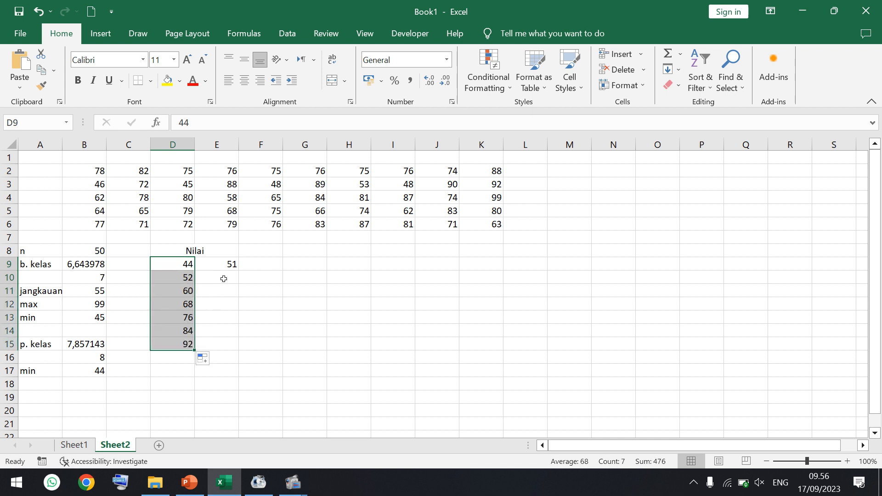
# - Enter the upper class limit 59 in E10 and extend the series from E9:E10 down to E15
pyautogui.click(223, 279)
pyautogui.click(183, 295)
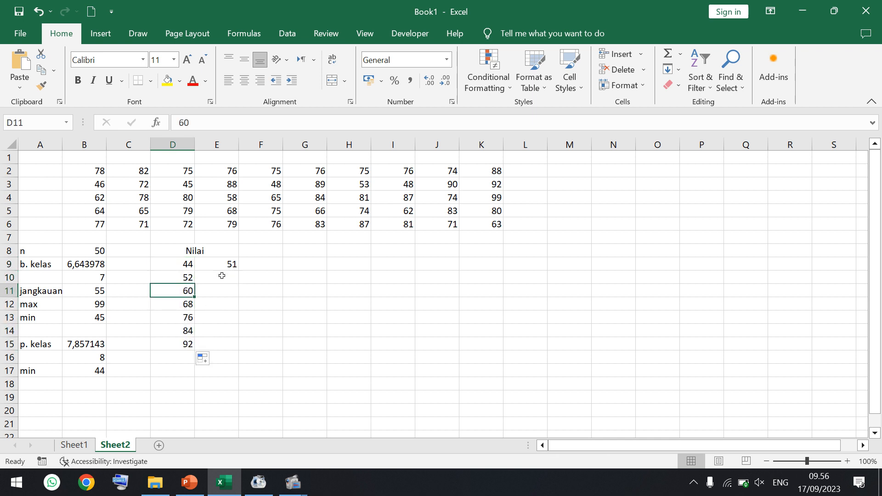
pyautogui.click(224, 275)
pyautogui.write('59')
pyautogui.press('Return')
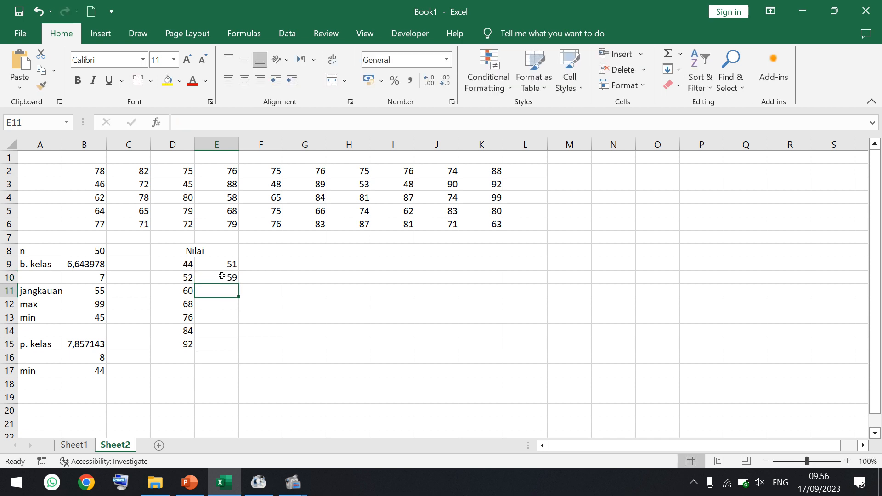
pyautogui.moveTo(224, 264); pyautogui.dragTo(235, 348)
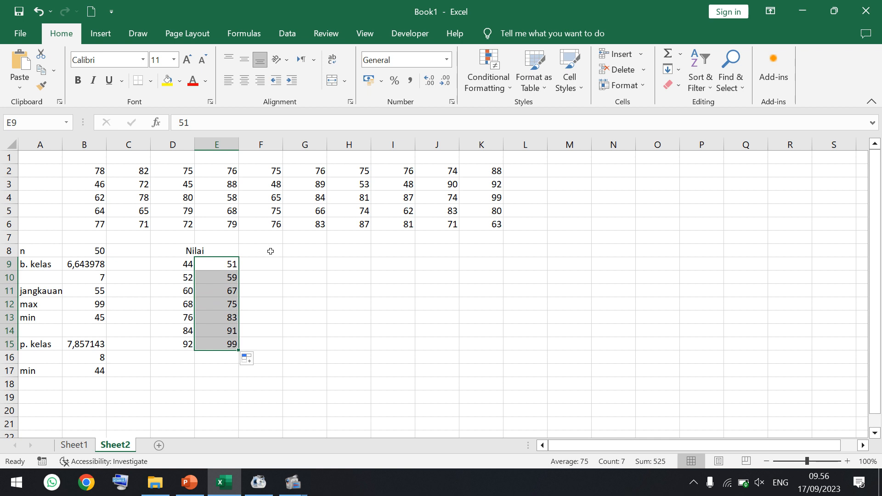
# - Add the frequency header "fi" in F8
pyautogui.click(271, 252)
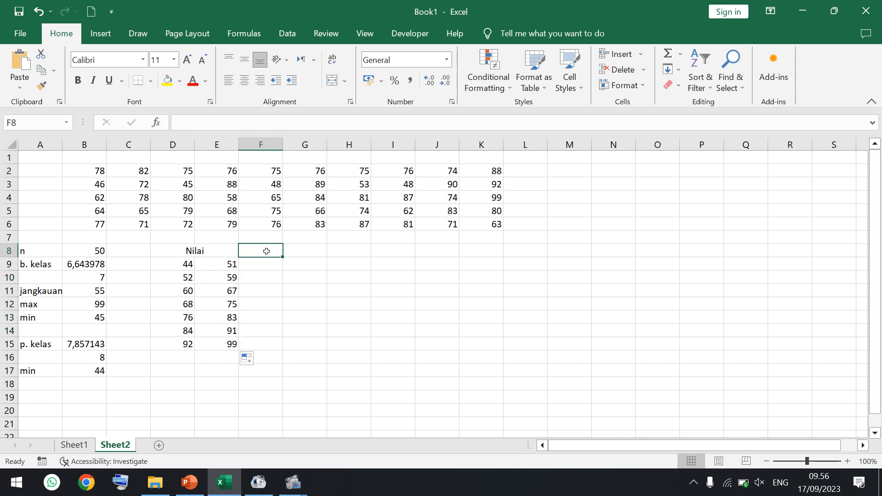
pyautogui.write('fi')
pyautogui.press('Return')
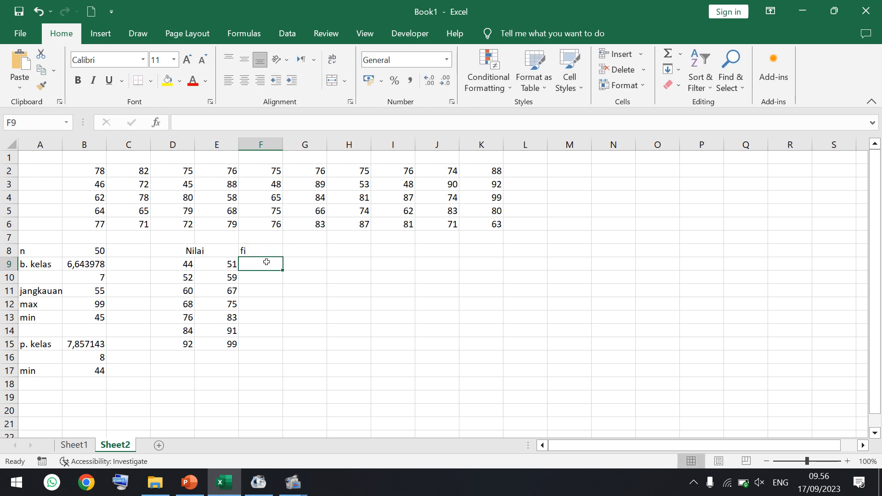
# - Start a COUNTIFS formula in F9 with the scores B2:K6 as the first criteria range
pyautogui.write('=')
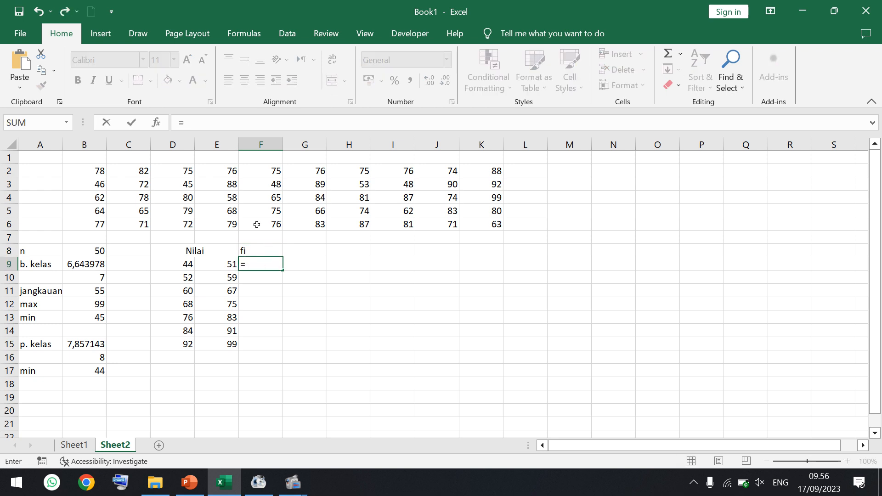
pyautogui.click(242, 126)
pyautogui.write('coun')
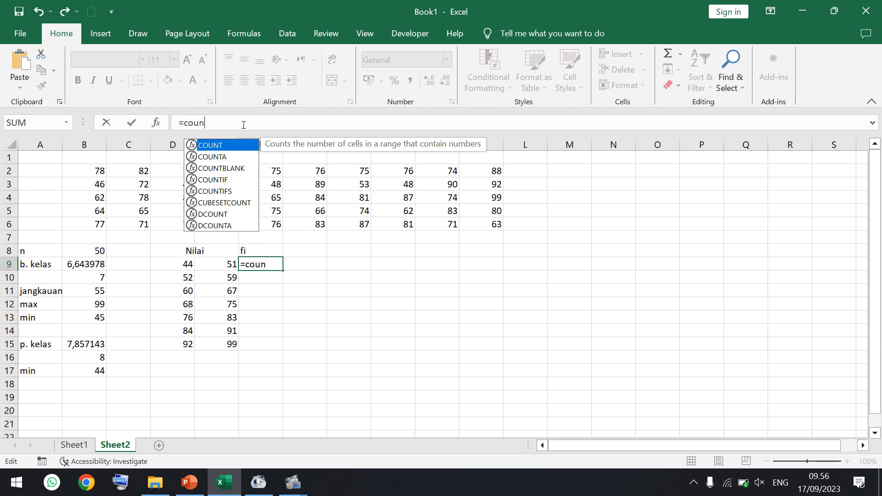
pyautogui.write('tifs')
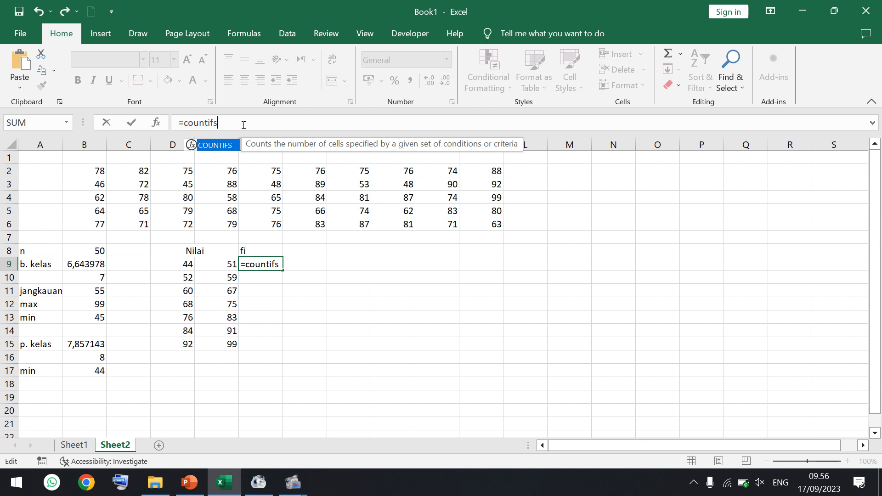
pyautogui.doubleClick(224, 146)
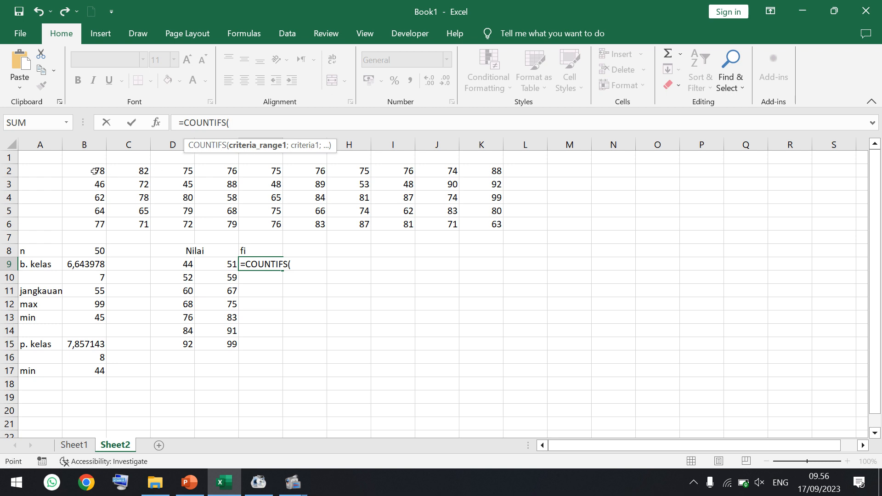
pyautogui.moveTo(95, 171); pyautogui.dragTo(470, 224)
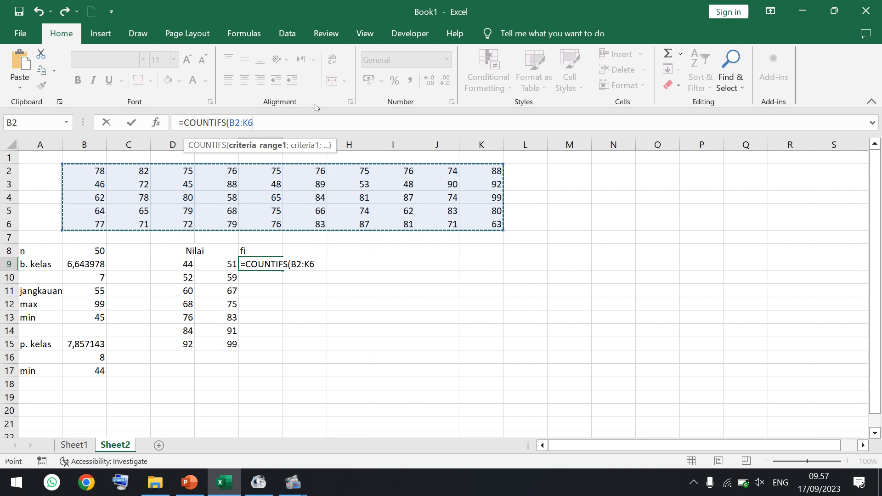
# - Add ">=44" as the first criterion of the COUNTIFS formula in F9, followed by a semicolon
pyautogui.write(';')
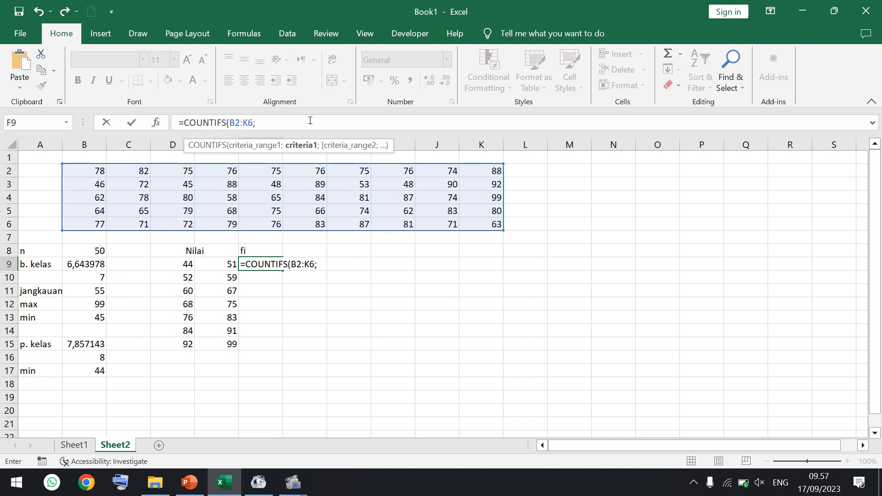
pyautogui.write('""')
pyautogui.click(260, 122)
pyautogui.write('>=44')
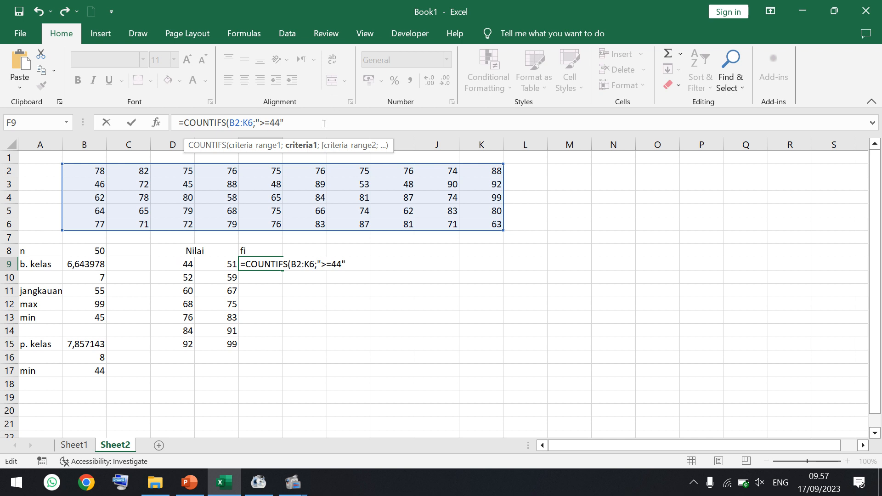
pyautogui.write(';""')
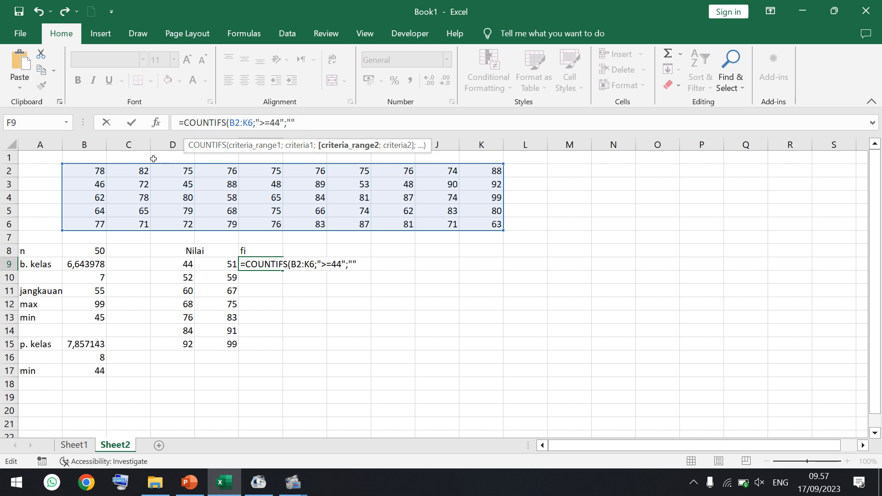
pyautogui.click(88, 171)
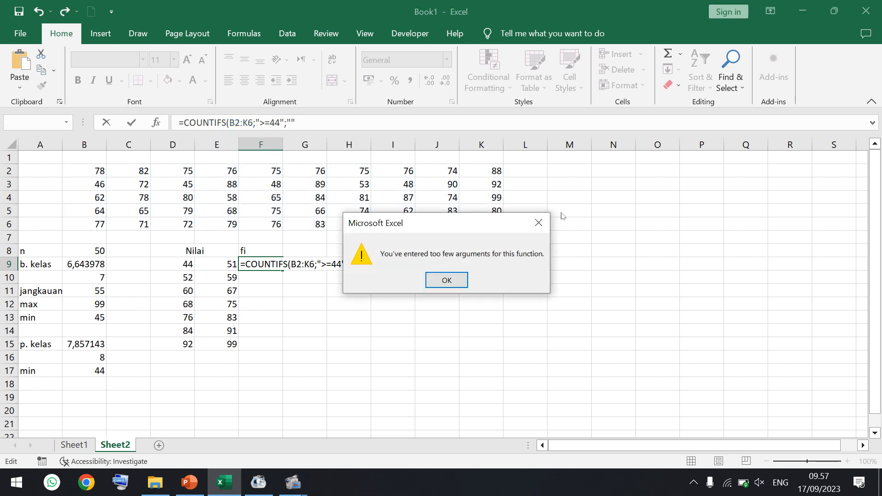
pyautogui.click(538, 223)
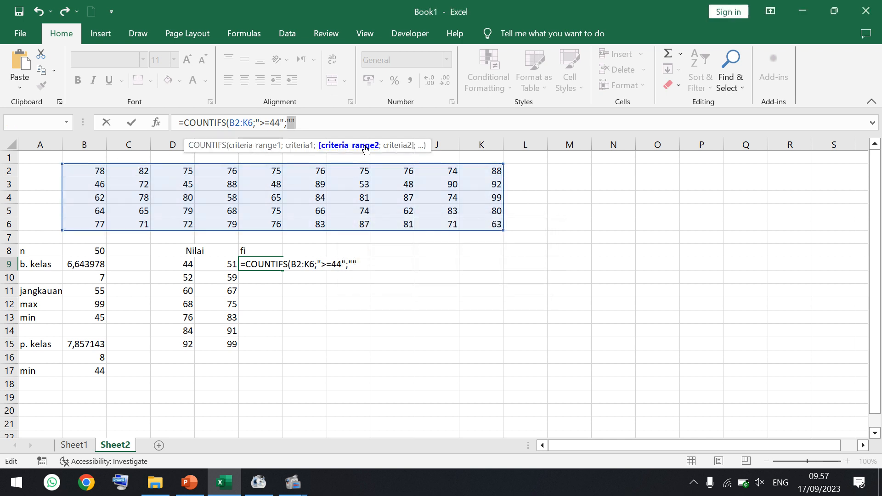
pyautogui.click(297, 119)
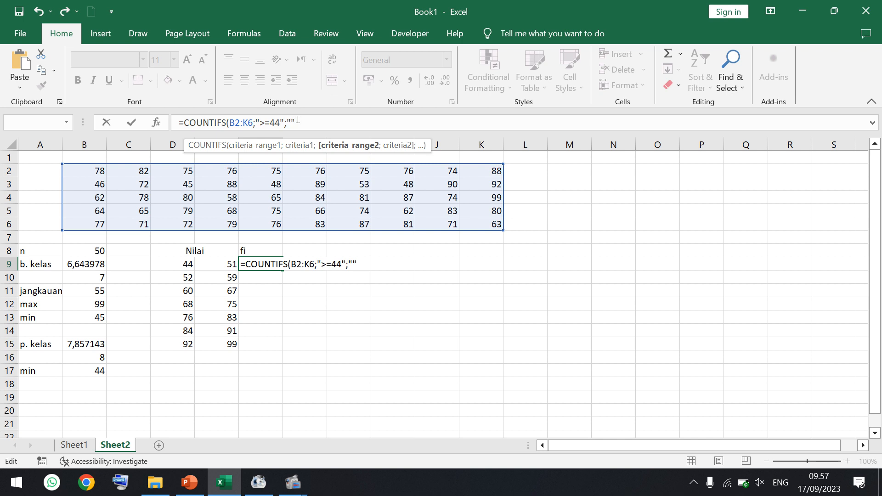
pyautogui.press('BackSpace')
pyautogui.press('BackSpace')
# - Add B2:K6 as the second criteria range with the criterion "<=51" and close the COUNTIFS formula's parenthesis
pyautogui.moveTo(92, 171); pyautogui.dragTo(473, 223)
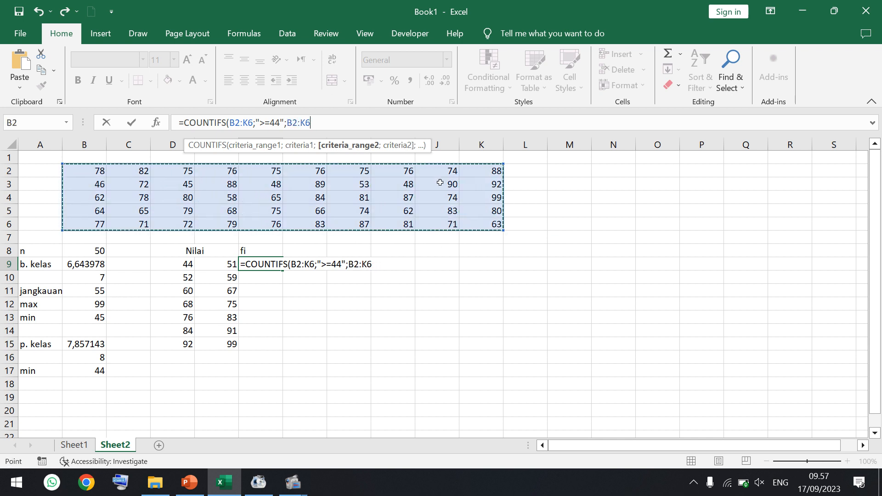
pyautogui.write(';')
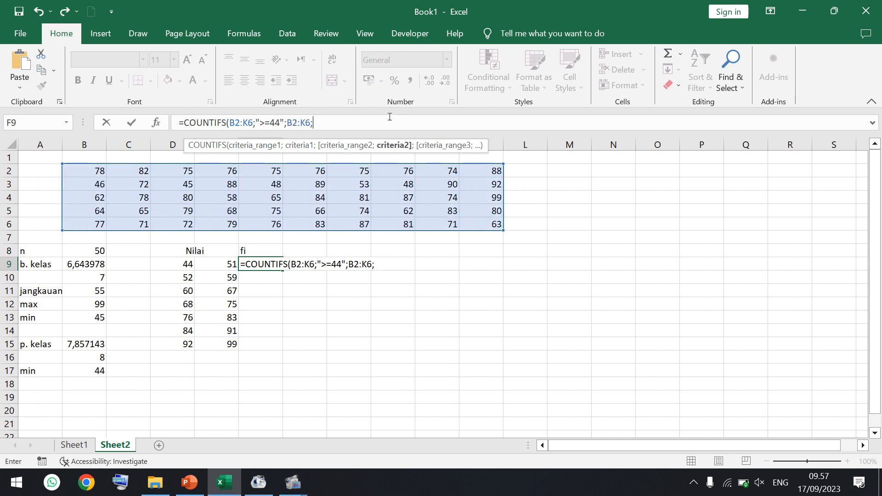
pyautogui.write('""')
pyautogui.click(315, 122)
pyautogui.click(318, 120)
pyautogui.write('<=51"')
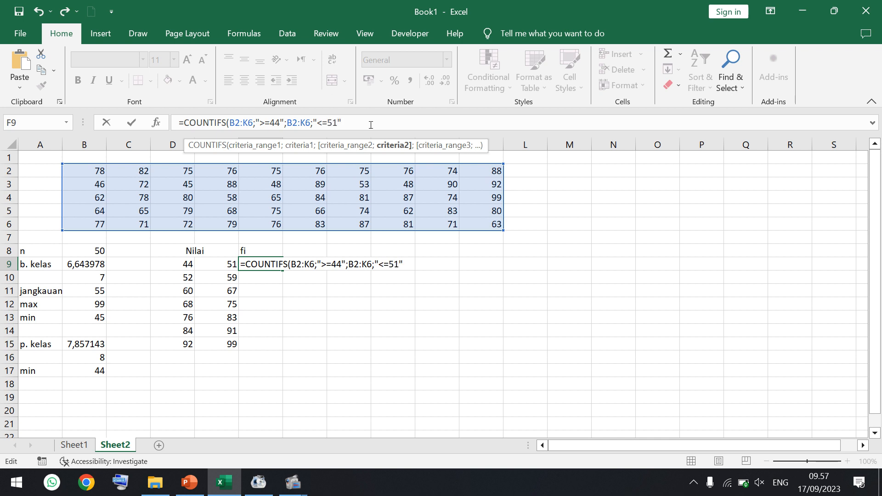
pyautogui.write(')')
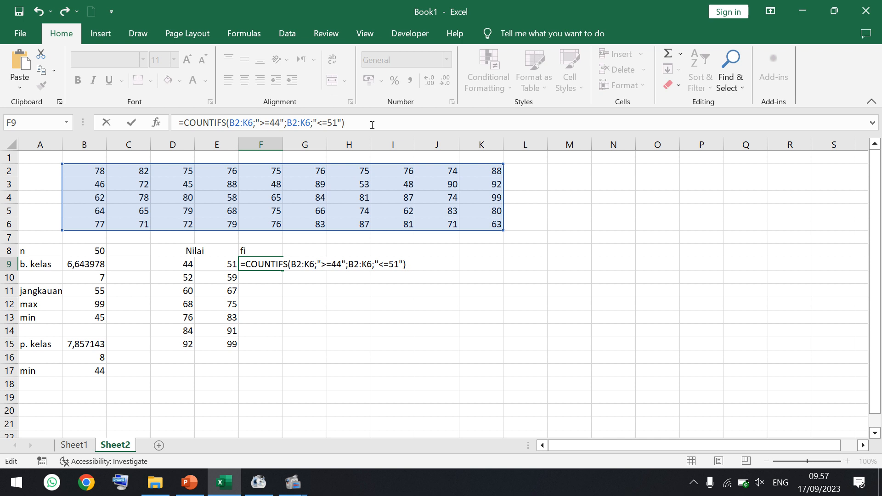
# - Lock the rows of both criteria ranges in F9's COUNTIFS formula as B$2:K$6 and fill the formula down to F15
pyautogui.click(236, 123)
pyautogui.write('$')
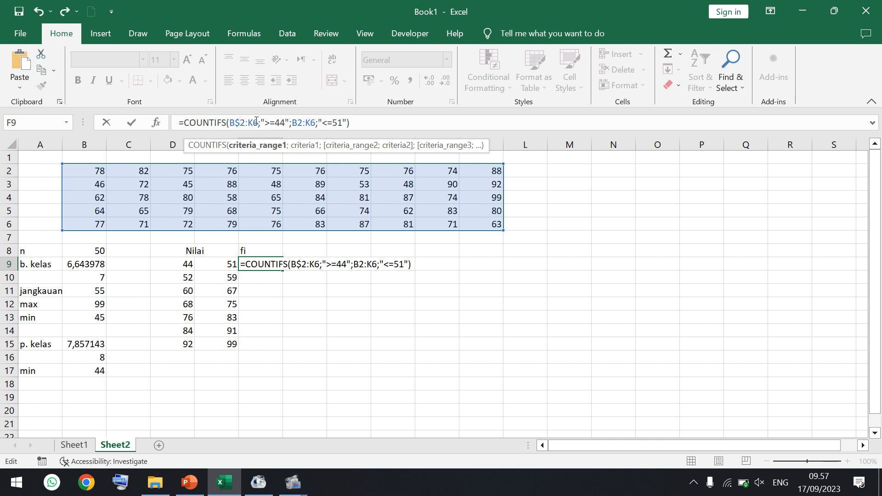
pyautogui.click(253, 122)
pyautogui.write('$')
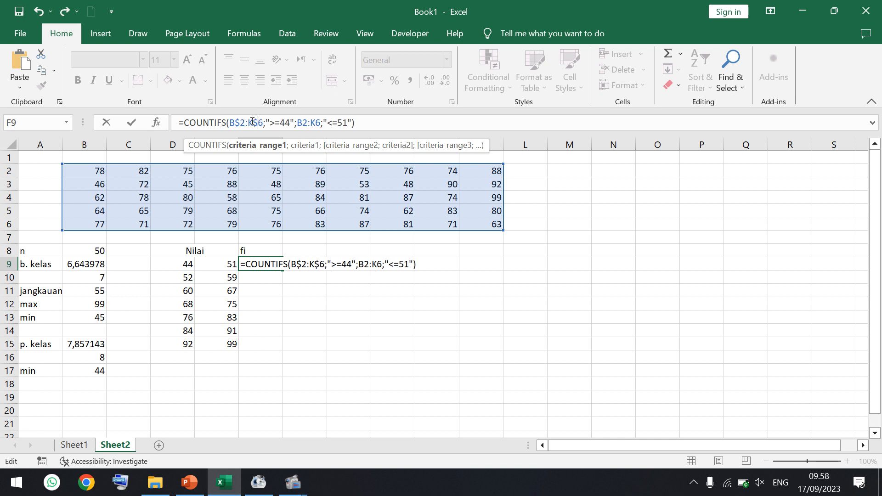
pyautogui.click(302, 122)
pyautogui.write('$2:K')
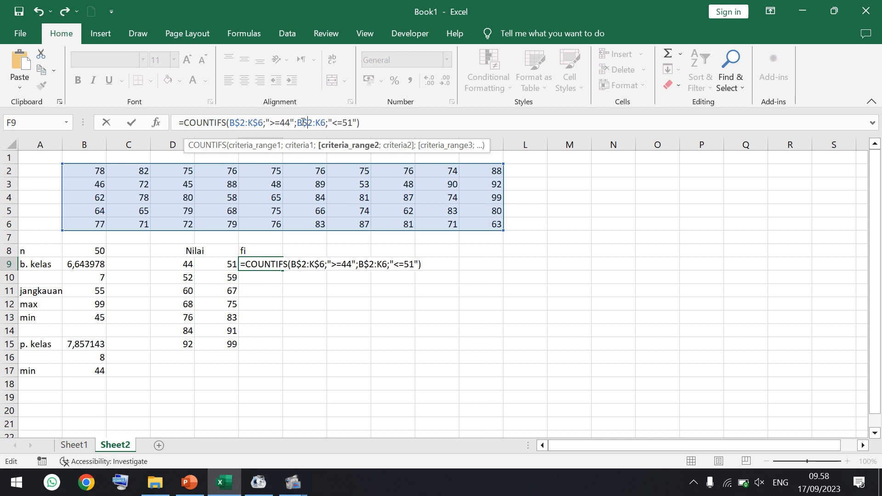
pyautogui.write('$')
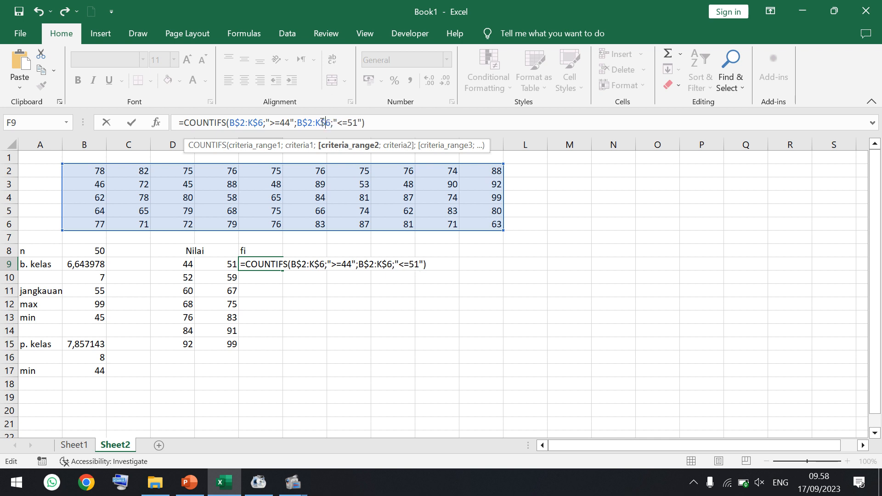
pyautogui.press('Return')
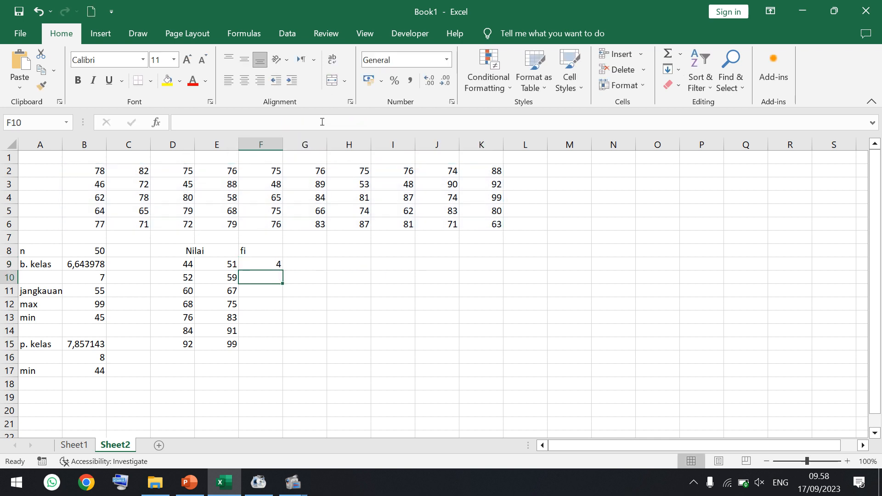
pyautogui.click(271, 261)
pyautogui.moveTo(282, 270); pyautogui.dragTo(280, 353)
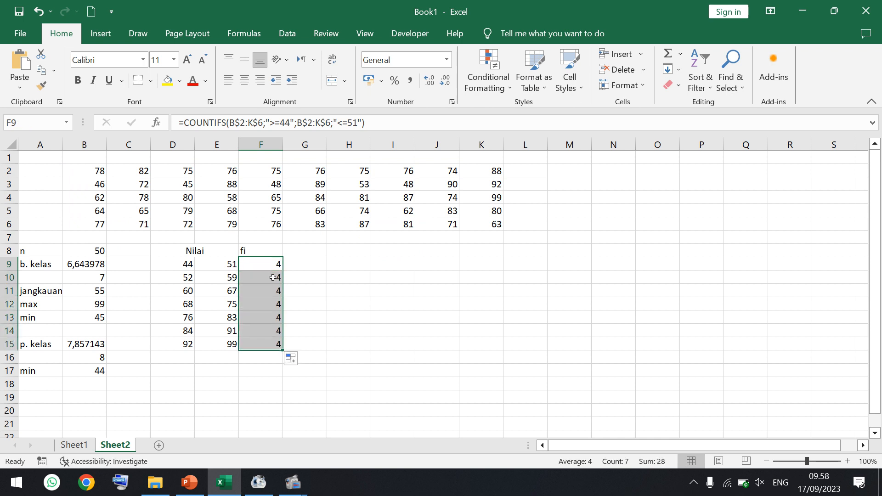
# - Change the COUNTIFS criteria in F10 to ">=52" and "<=59"
pyautogui.click(272, 276)
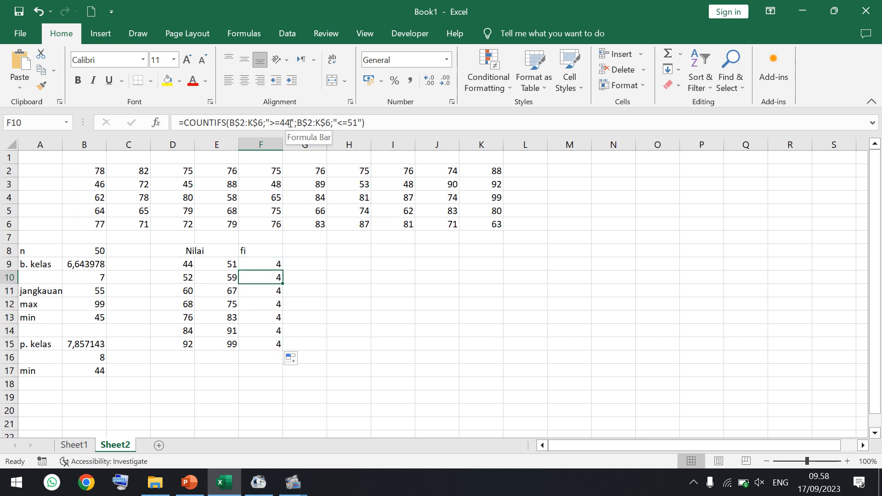
pyautogui.doubleClick(289, 123)
pyautogui.write('52')
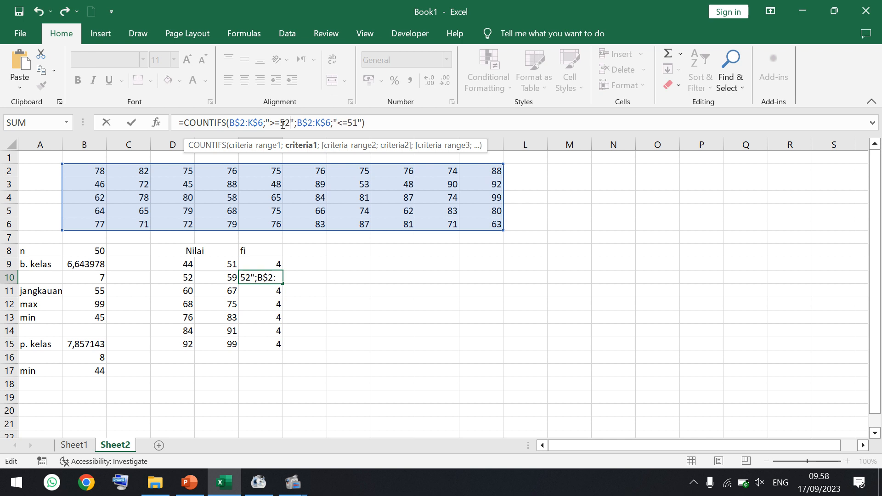
pyautogui.doubleClick(359, 123)
pyautogui.write('59')
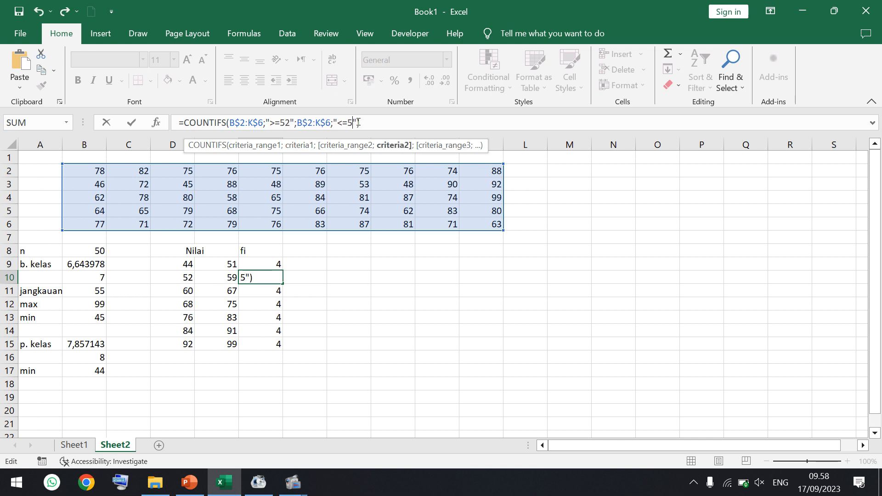
pyautogui.press('Return')
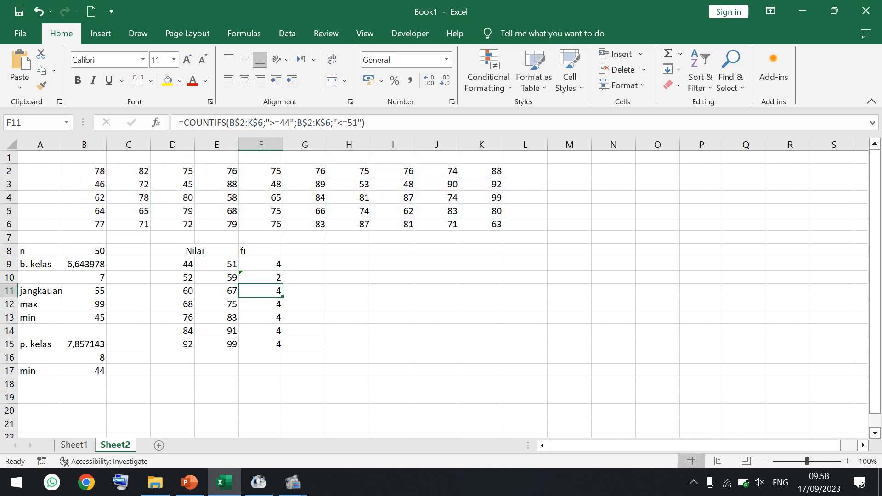
# - Change the COUNTIFS criteria in F11 to ">=60" and "<=67"
pyautogui.click(291, 123)
pyautogui.doubleClick(291, 123)
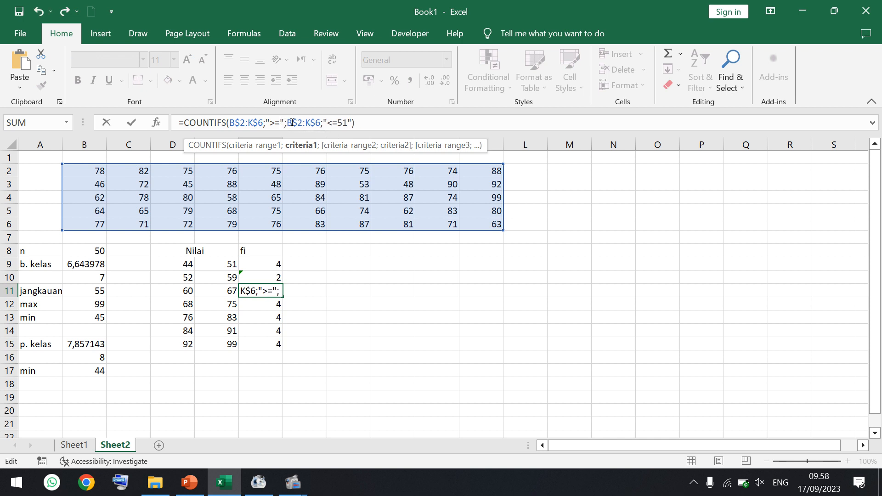
pyautogui.write('60')
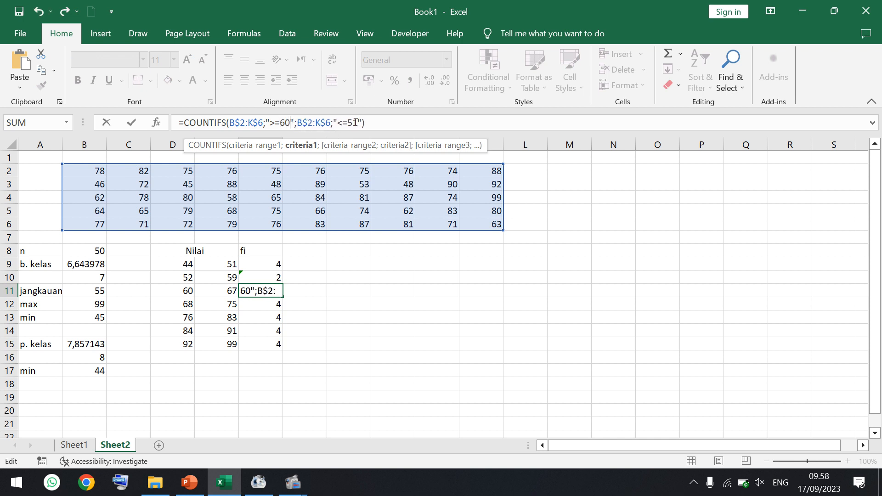
pyautogui.click(357, 123)
pyautogui.doubleClick(357, 123)
pyautogui.write('67')
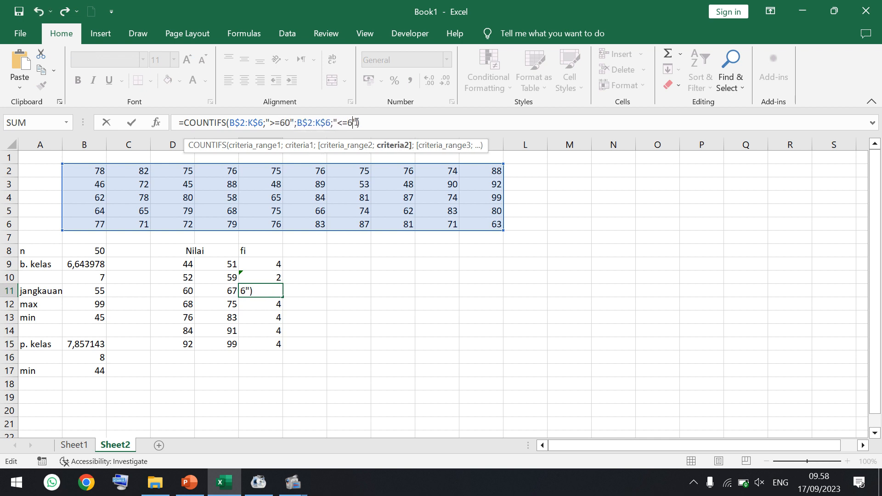
pyautogui.press('Return')
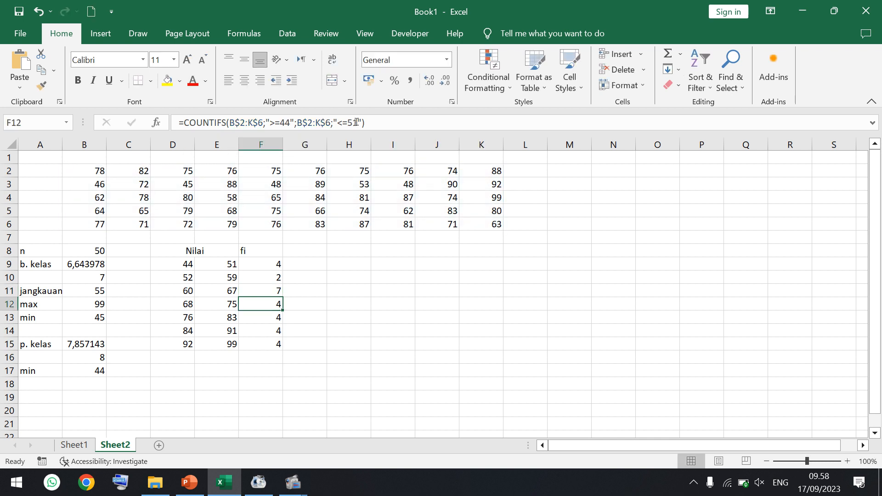
# - Change the COUNTIFS criteria in F12 to ">=68" and "<=75"
pyautogui.click(290, 123)
pyautogui.press('BackSpace')
pyautogui.press('BackSpace')
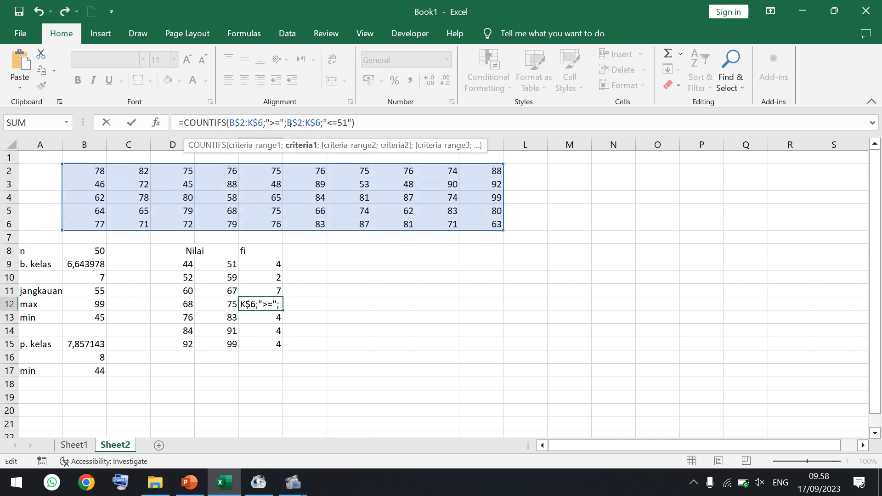
pyautogui.write('68')
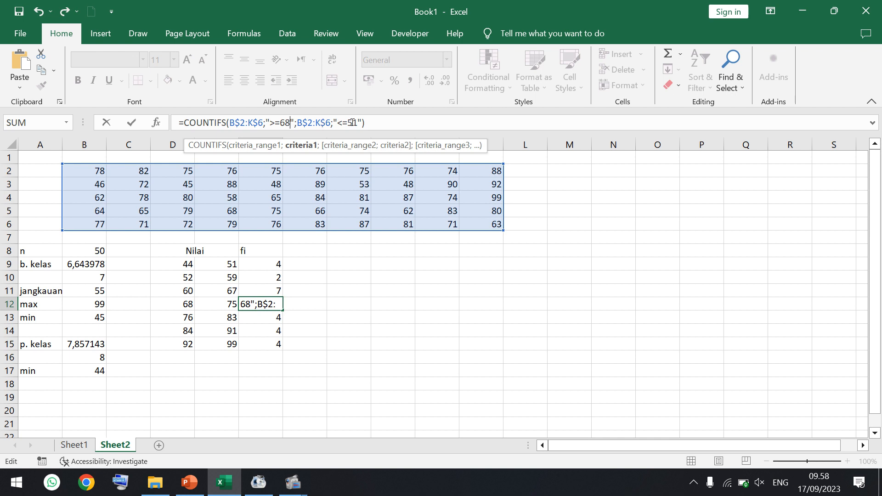
pyautogui.click(356, 123)
pyautogui.press('BackSpace')
pyautogui.press('BackSpace')
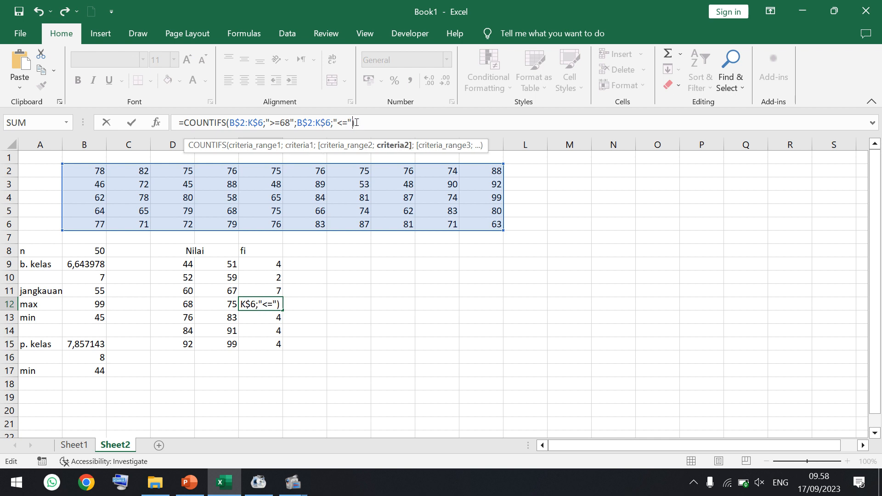
pyautogui.write('75')
pyautogui.press('Return')
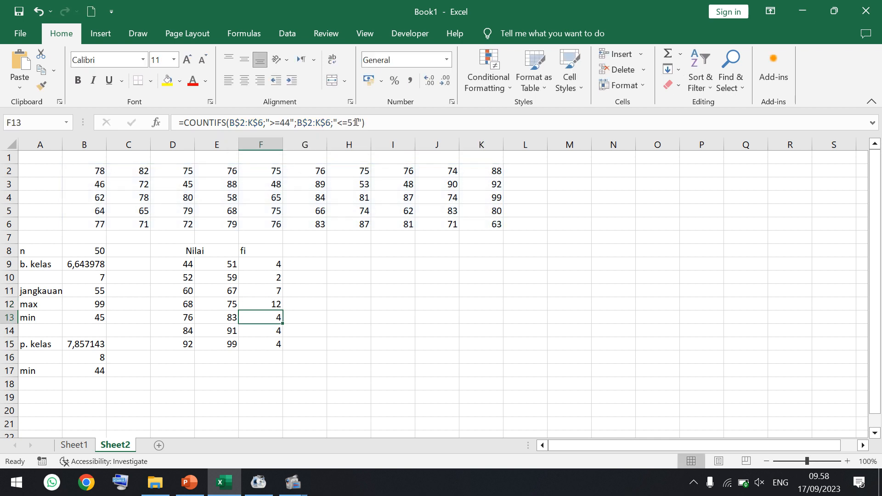
# - Change the COUNTIFS criteria in F13 to ">=76" and "<=83"
pyautogui.click(291, 123)
pyautogui.press('BackSpace')
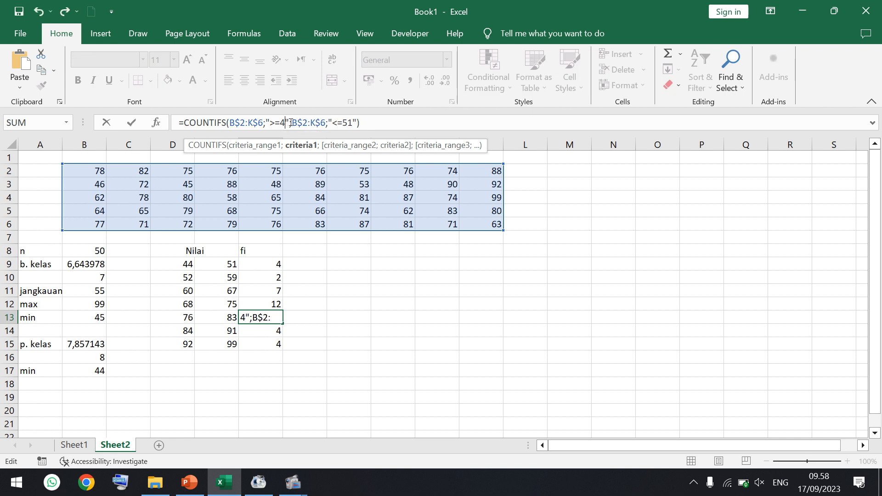
pyautogui.press('BackSpace')
pyautogui.write('76')
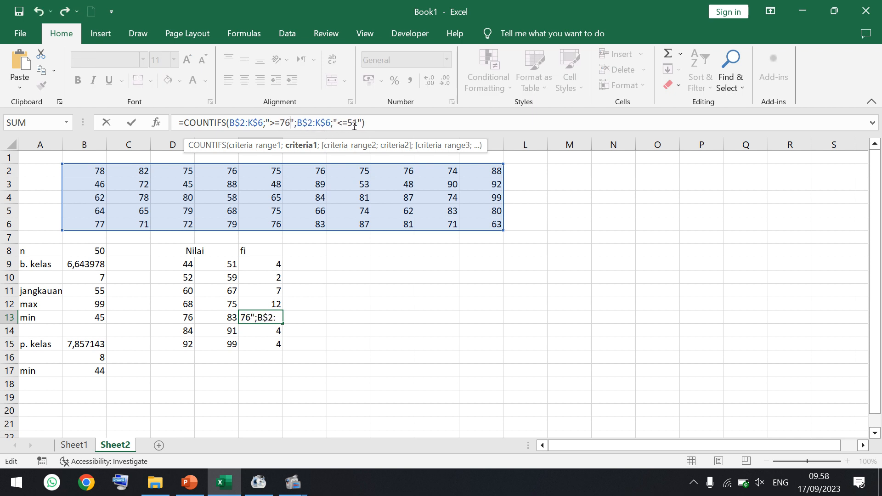
pyautogui.click(357, 125)
pyautogui.press('BackSpace')
pyautogui.press('BackSpace')
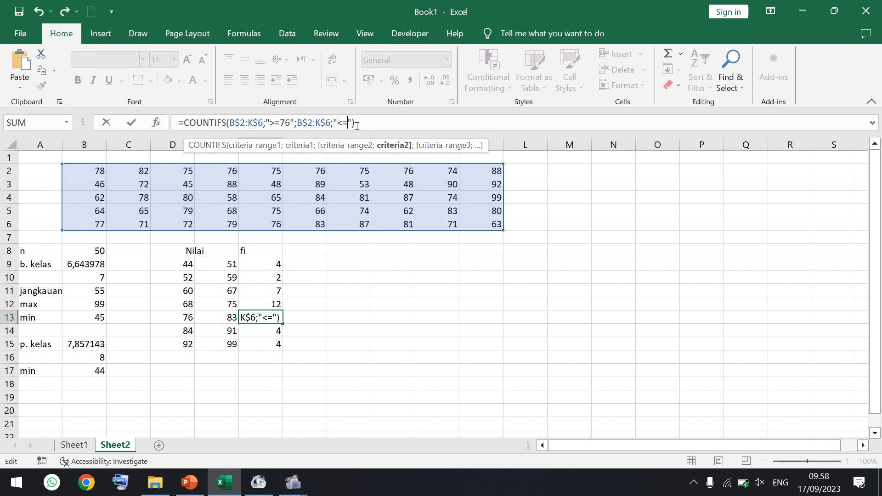
pyautogui.write('83')
pyautogui.press('Return')
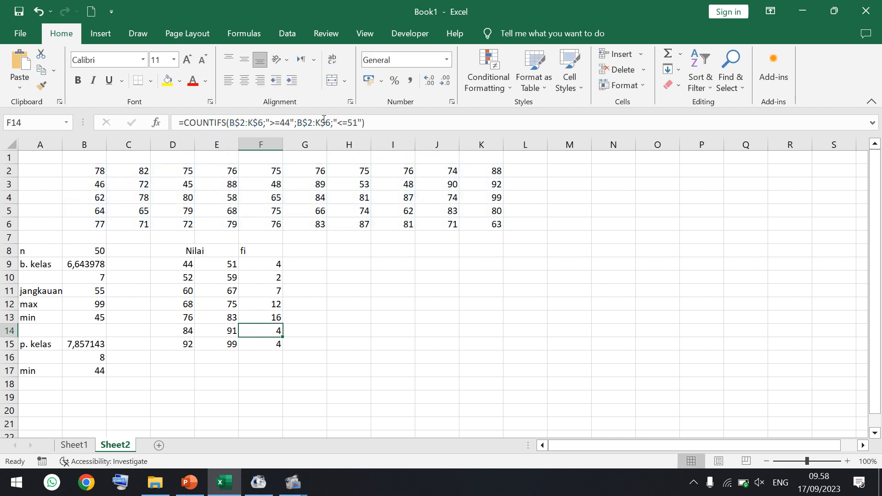
# - Change the COUNTIFS criteria in F14 to ">=84" and "<=91"
pyautogui.click(285, 123)
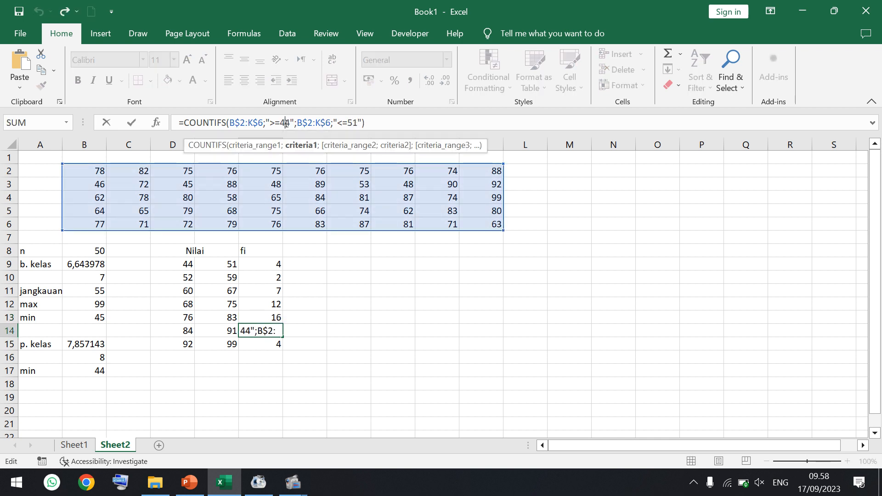
pyautogui.press('BackSpace')
pyautogui.write('8')
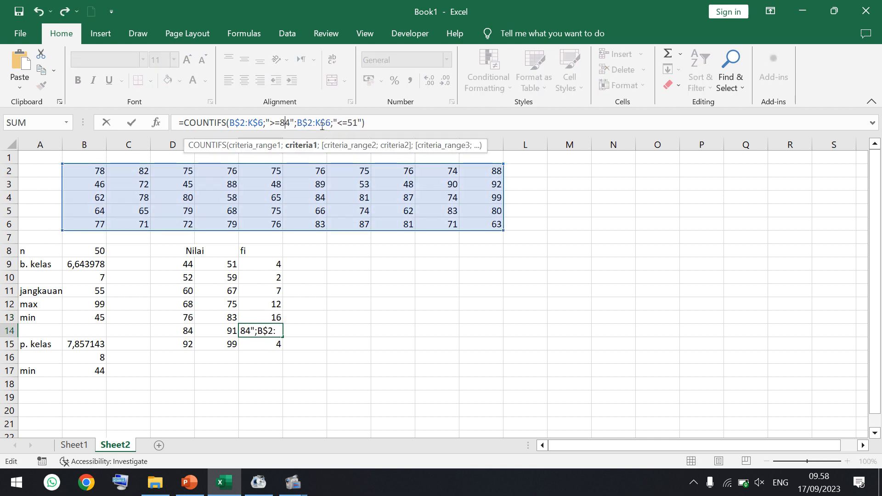
pyautogui.click(353, 124)
pyautogui.press('BackSpace')
pyautogui.write('9')
pyautogui.press('Return')
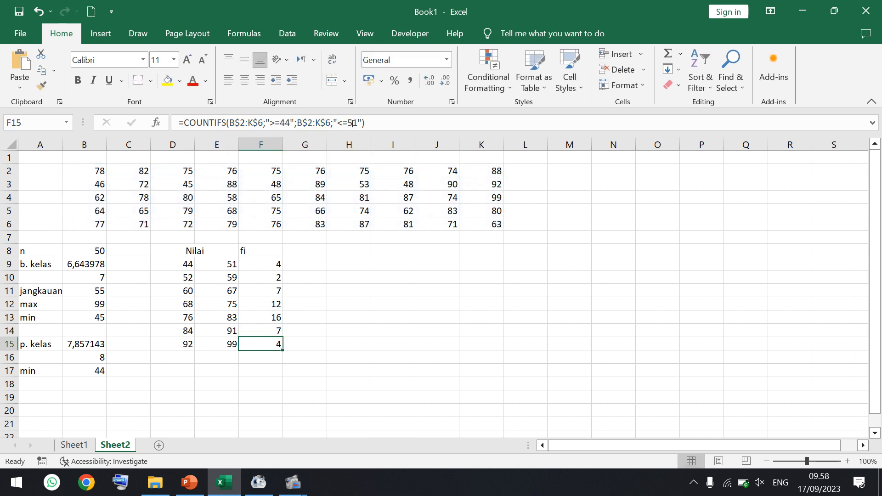
# - Change the COUNTIFS criteria in F15 to ">=92" and "<=99"
pyautogui.doubleClick(288, 124)
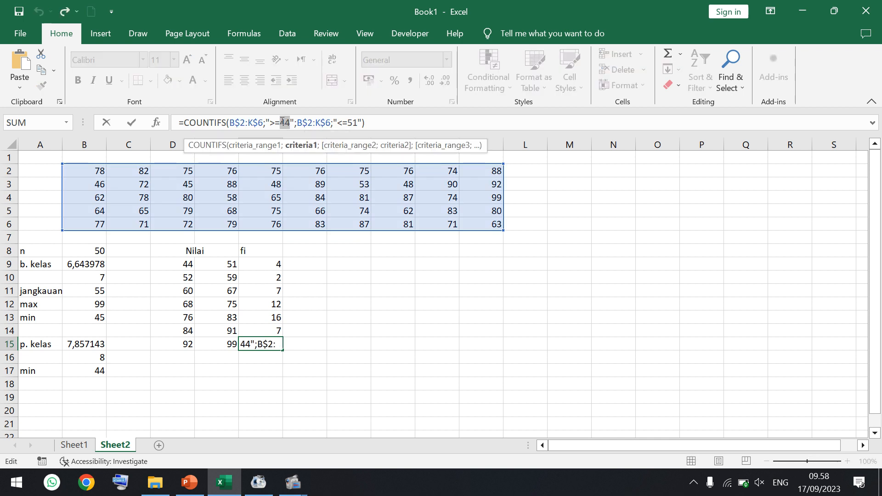
pyautogui.write('92')
pyautogui.doubleClick(354, 122)
pyautogui.write('99')
pyautogui.press('Return')
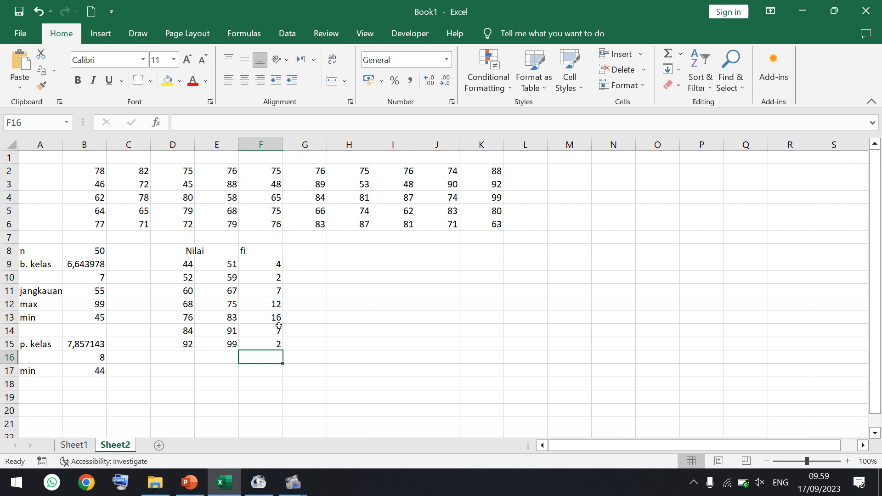
# - Consult the exercise slide in PowerPoint, return to the Excel workbook and add the header "fi.xi" in G8
pyautogui.click(190, 482)
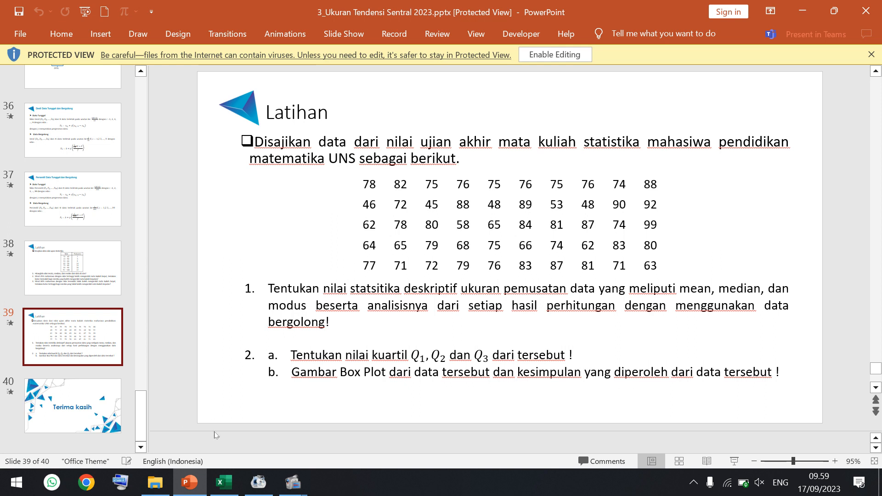
pyautogui.click(223, 483)
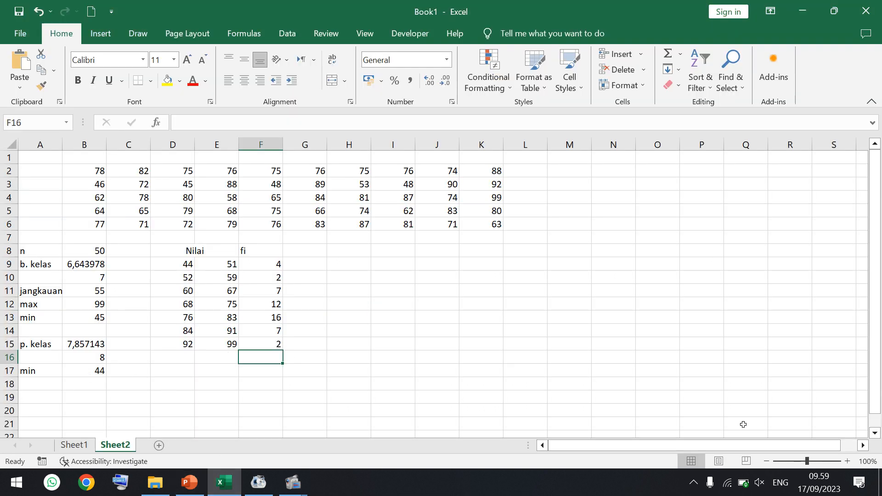
pyautogui.click(875, 433)
pyautogui.click(875, 434)
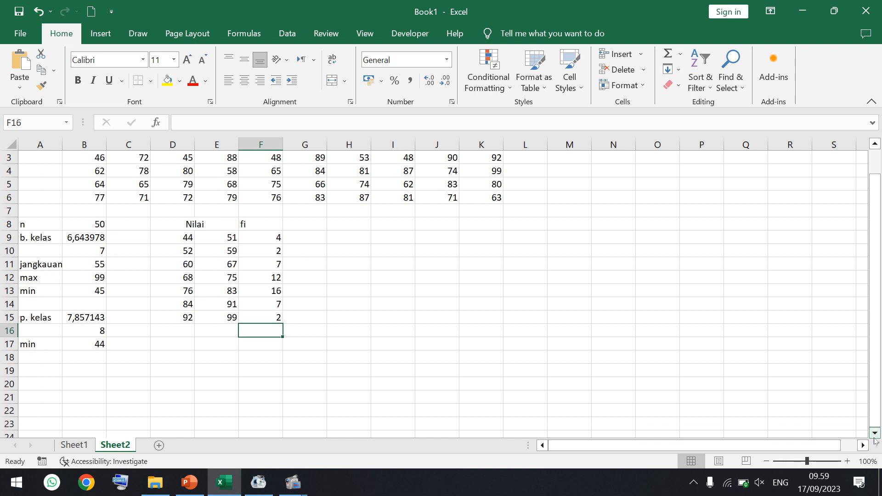
pyautogui.click(874, 433)
pyautogui.click(312, 210)
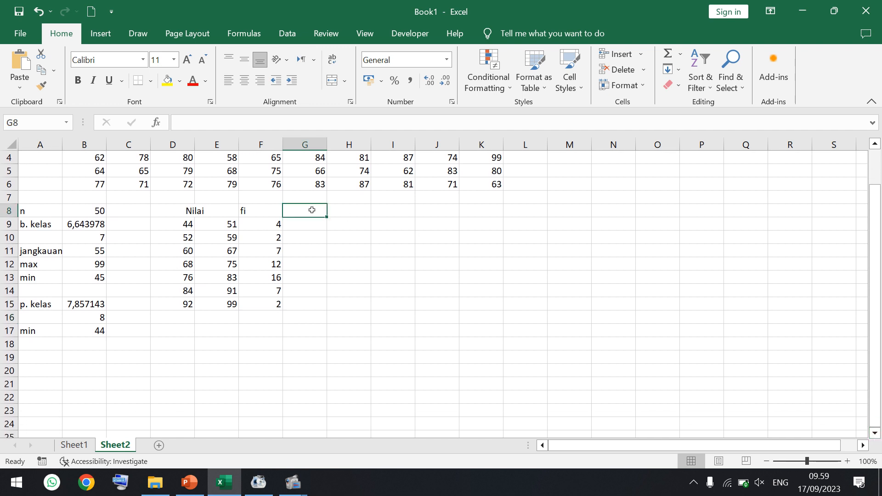
pyautogui.write('fi')
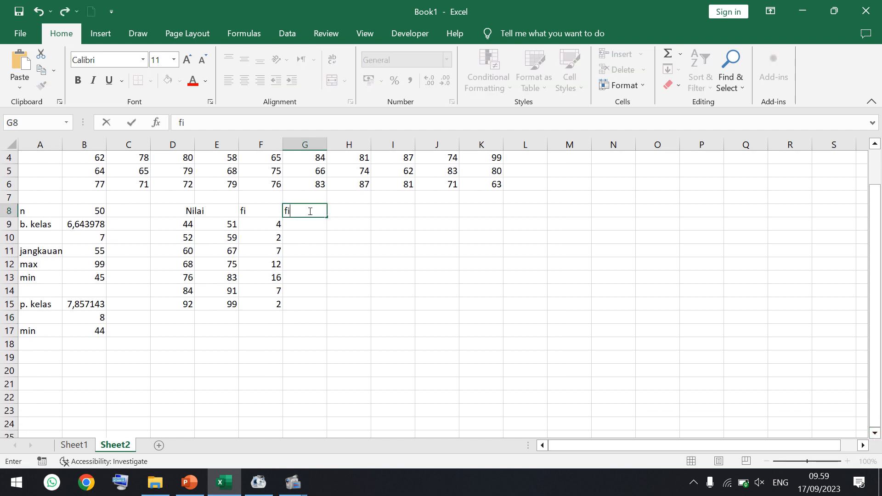
pyautogui.write('.xi')
pyautogui.press('Return')
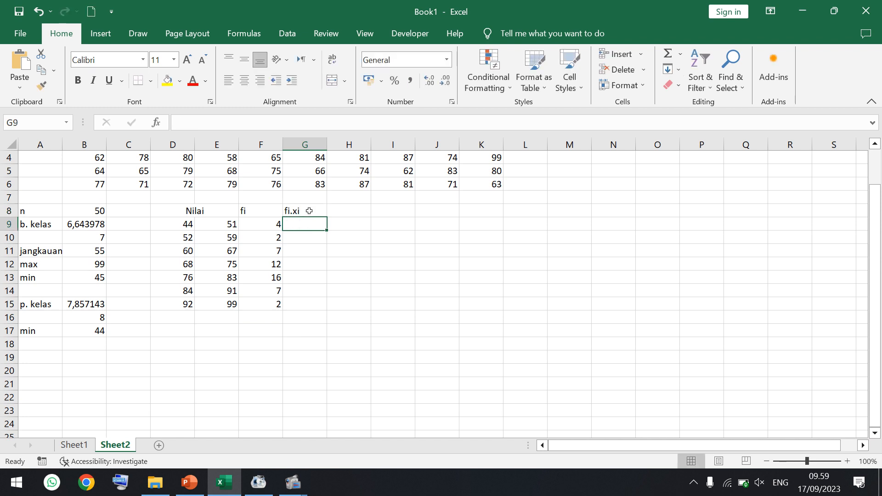
# - Calculate the first class midpoint in G9 with the formula =(D9+E9)/2
pyautogui.write('=')
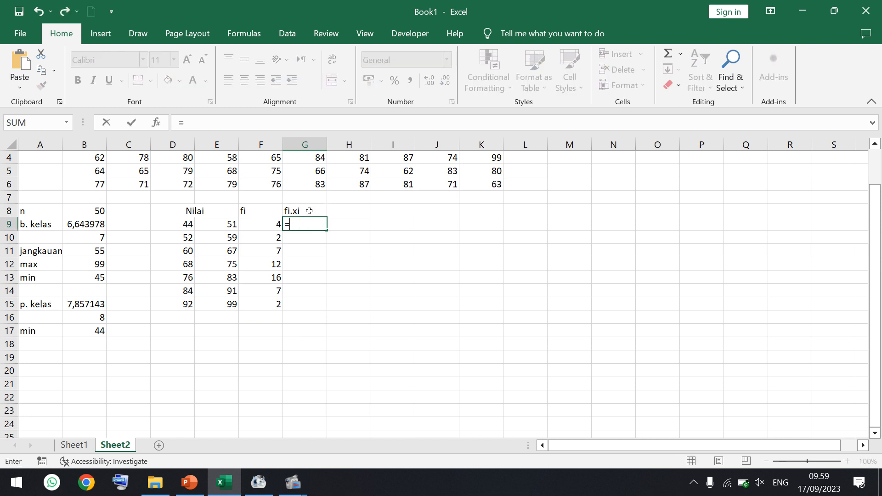
pyautogui.click(175, 225)
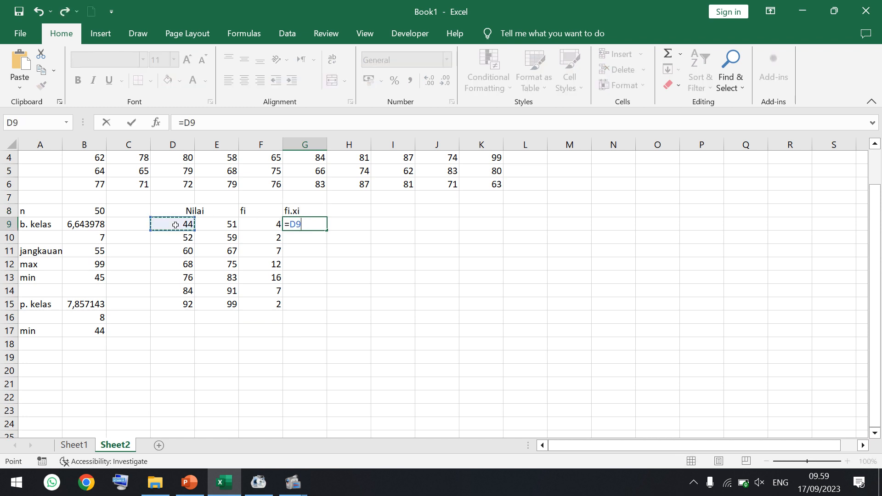
pyautogui.click(223, 125)
pyautogui.write('+')
pyautogui.click(223, 221)
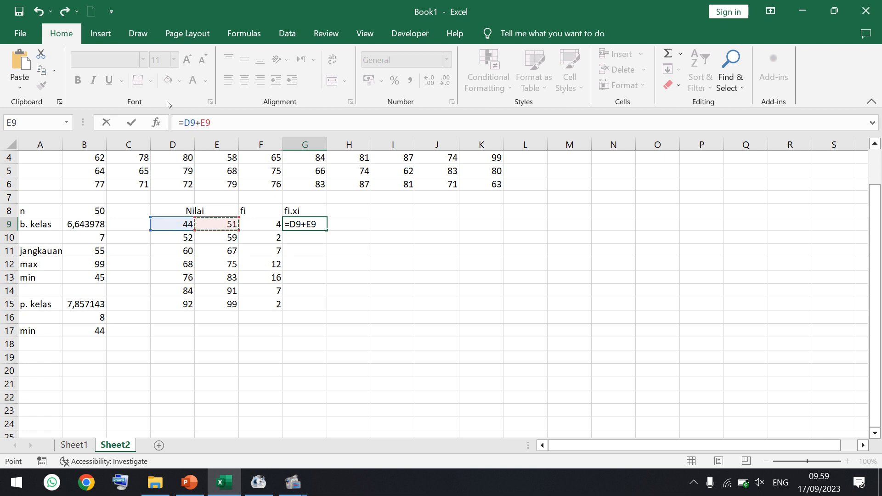
pyautogui.click(187, 122)
pyautogui.write('(')
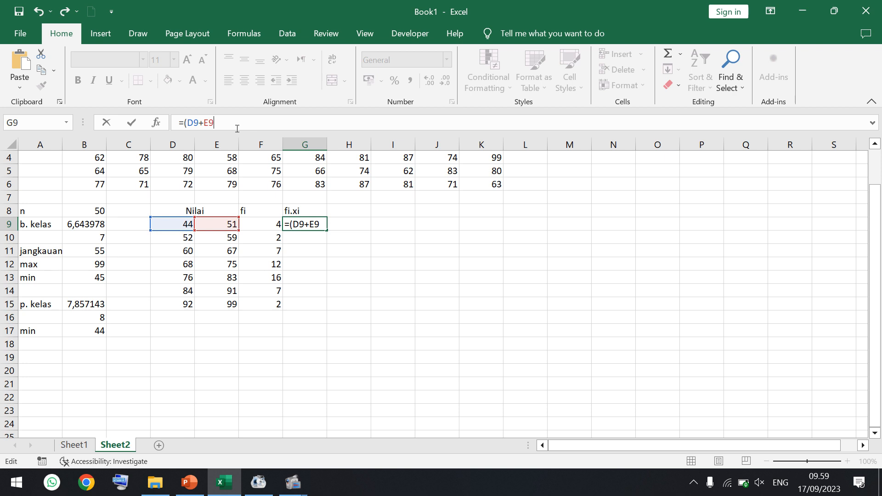
pyautogui.write(')/2')
pyautogui.press('Return')
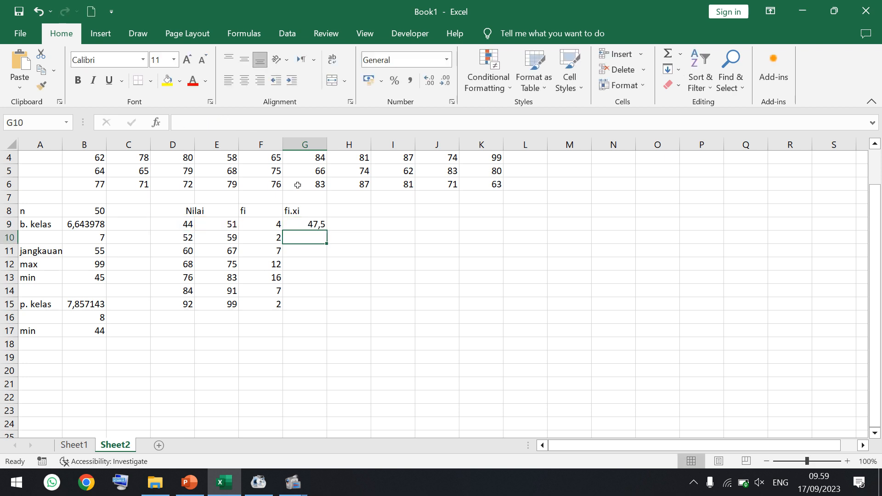
# - Change the header in G8 to "xi" and fill the midpoint formula from G9 down to G15
pyautogui.click(313, 223)
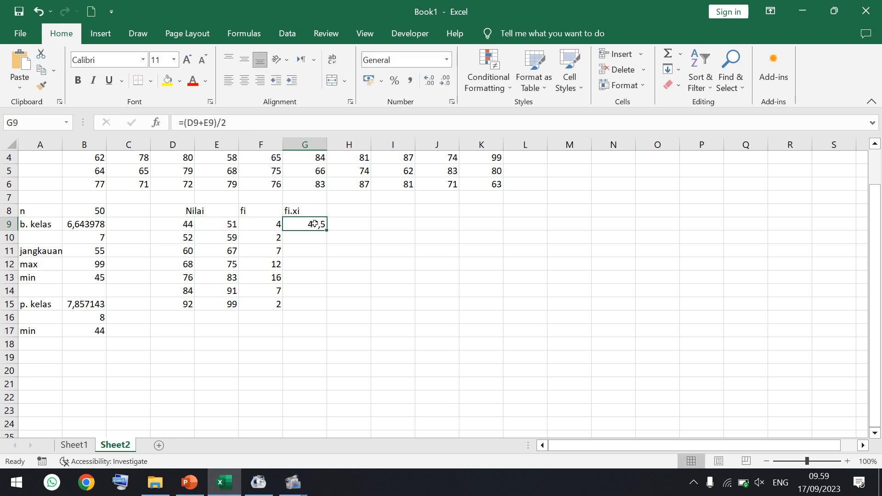
pyautogui.click(295, 209)
pyautogui.write('xi')
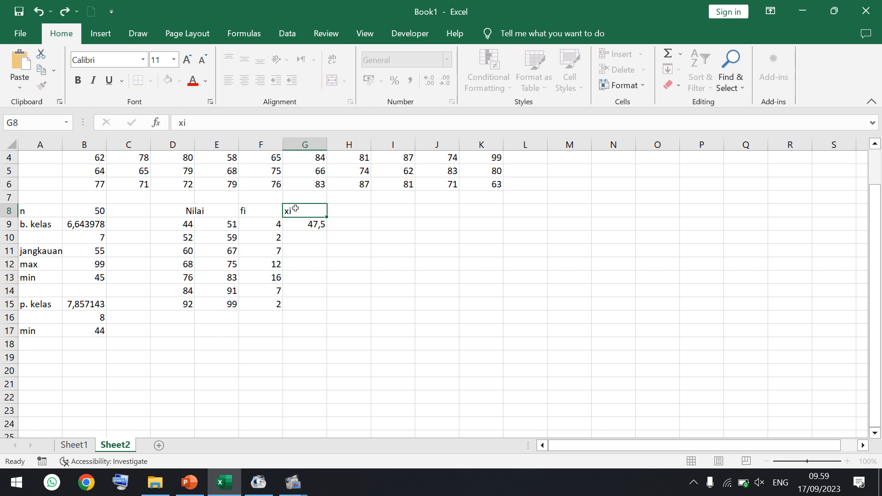
pyautogui.press('Return')
pyautogui.moveTo(326, 230); pyautogui.dragTo(325, 306)
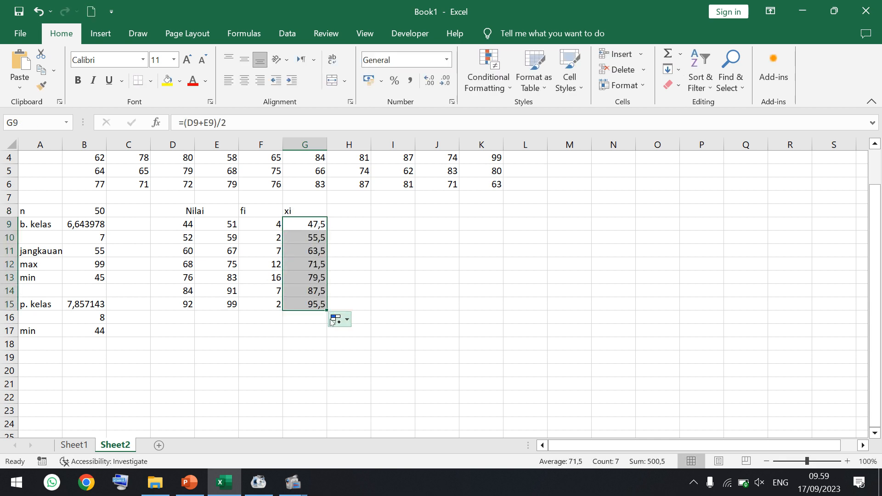
# - Add the header "fi.xi" in H8
pyautogui.click(349, 209)
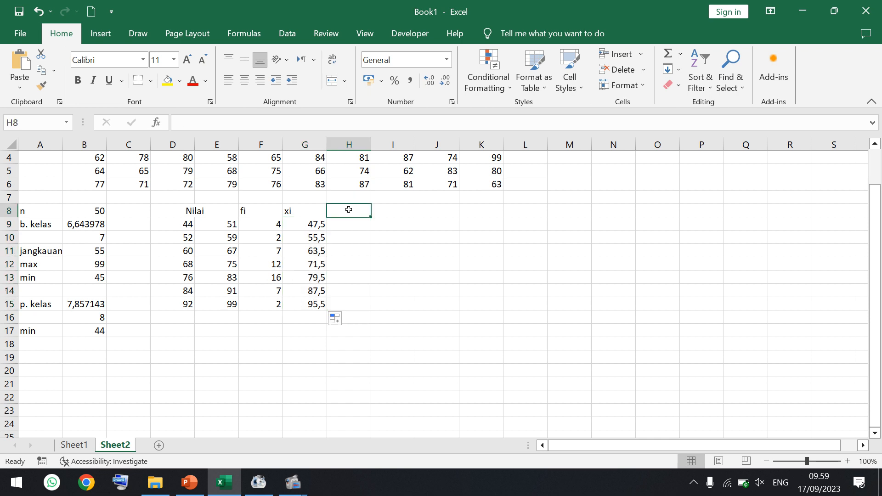
pyautogui.write('fi.xi')
pyautogui.press('Return')
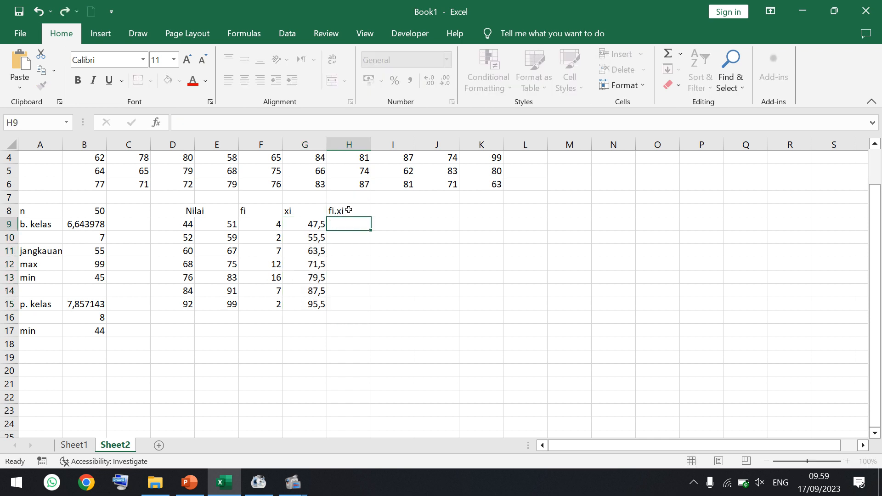
# - Enter =F9*G9 in H9 and fill the formula down to H15
pyautogui.write('=')
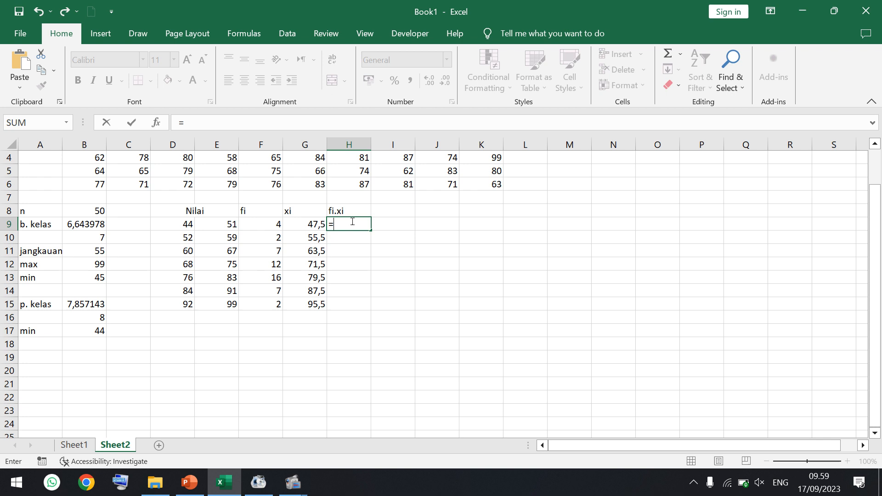
pyautogui.click(273, 227)
pyautogui.write('*')
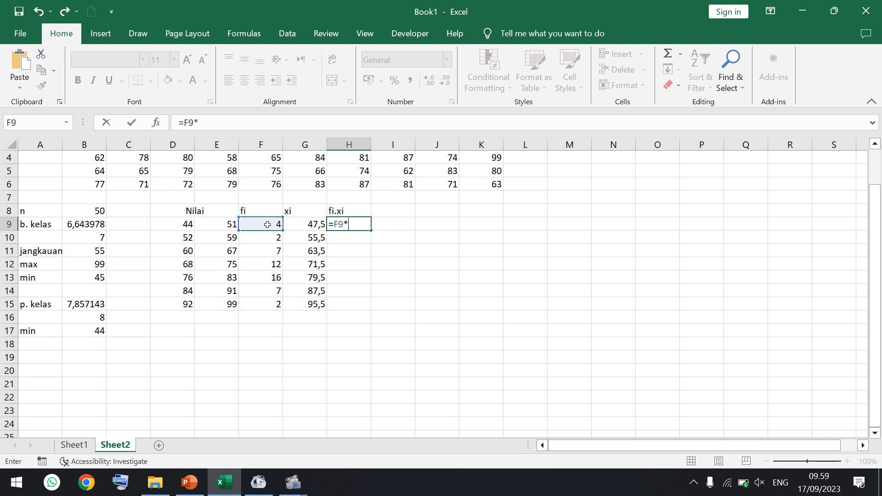
pyautogui.click(302, 225)
pyautogui.press('Return')
pyautogui.click(367, 226)
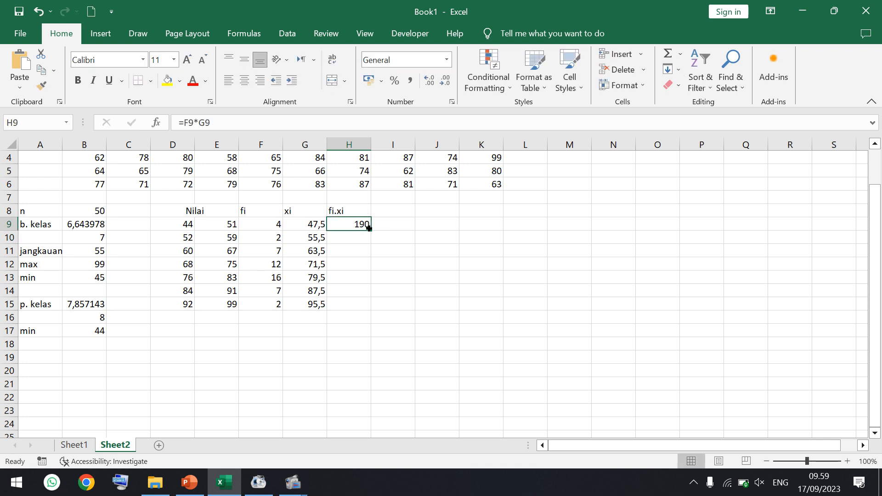
pyautogui.moveTo(372, 233); pyautogui.dragTo(368, 307)
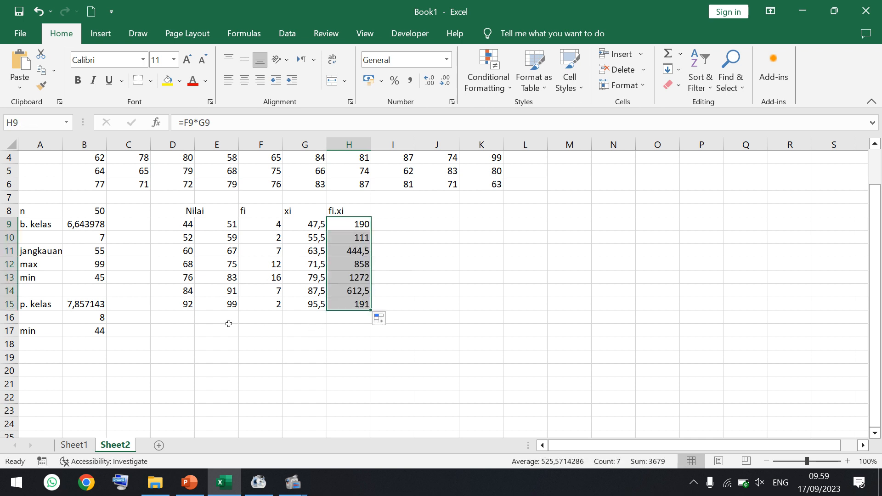
# - Merge and center D16:E16 below the class table and label it "Total"
pyautogui.moveTo(195, 314)
pyautogui.mouseDown()
pyautogui.moveTo(203, 326)
pyautogui.moveTo(206, 318)
pyautogui.mouseUp()
pyautogui.click(335, 83)
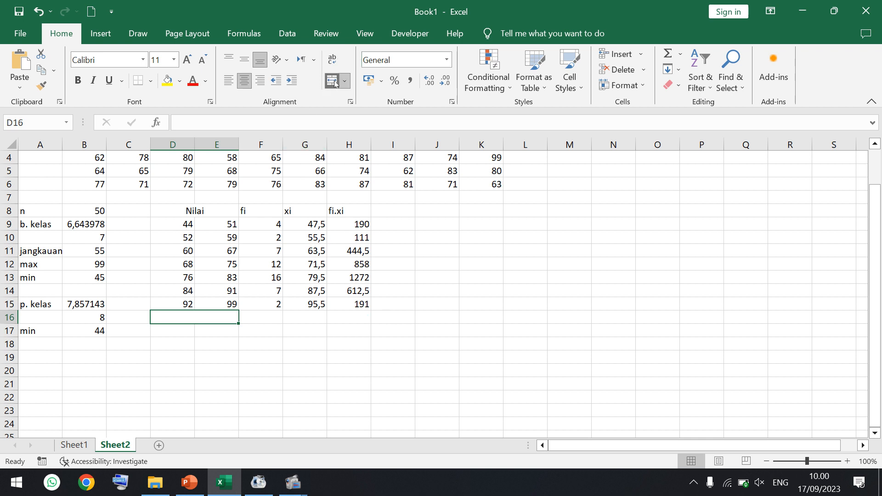
pyautogui.write('Total')
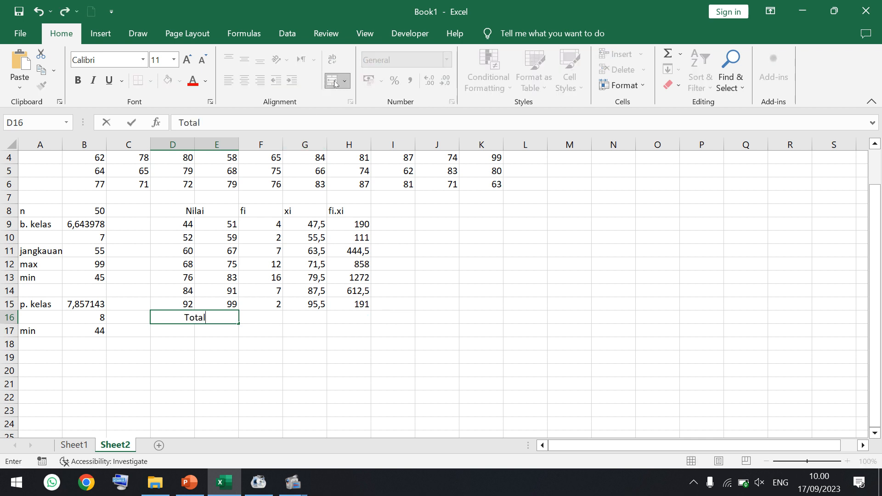
pyautogui.press('Tab')
# - Total the fi column in F16 with a SUM of F9:F15
pyautogui.write('=sum(')
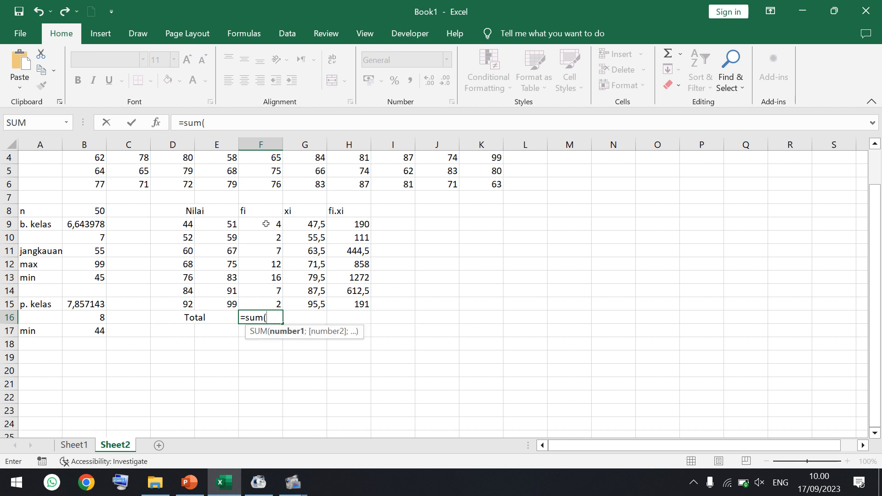
pyautogui.moveTo(267, 223); pyautogui.dragTo(268, 297)
pyautogui.press('Return')
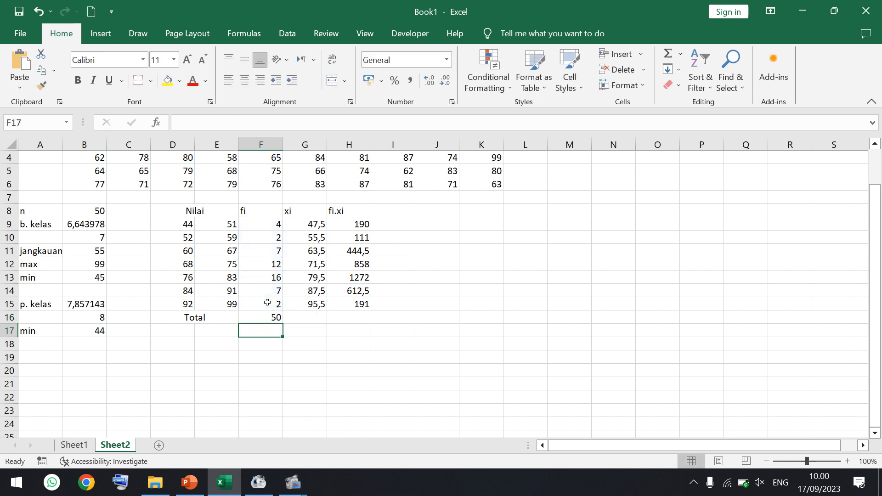
# - Total the fi.xi column in H16 with a SUM of H9:H15
pyautogui.click(339, 318)
pyautogui.write('=sum')
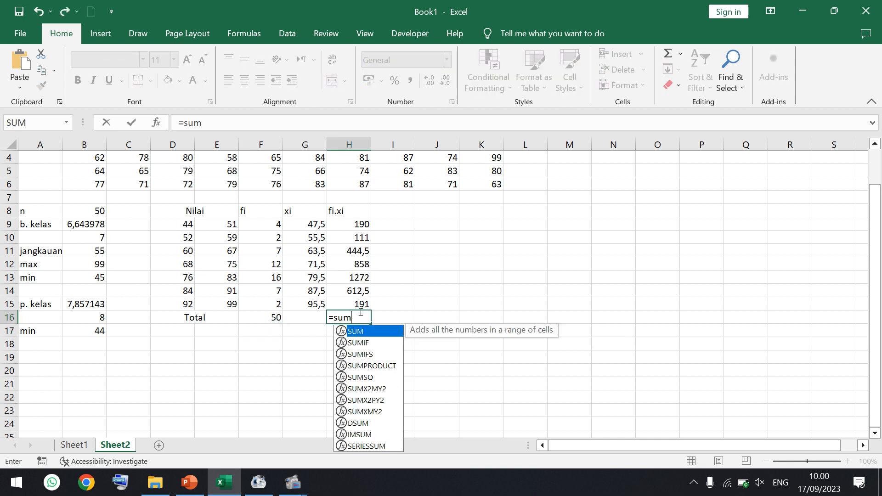
pyautogui.write('(')
pyautogui.moveTo(356, 225); pyautogui.dragTo(361, 306)
pyautogui.write(')')
pyautogui.press('Return')
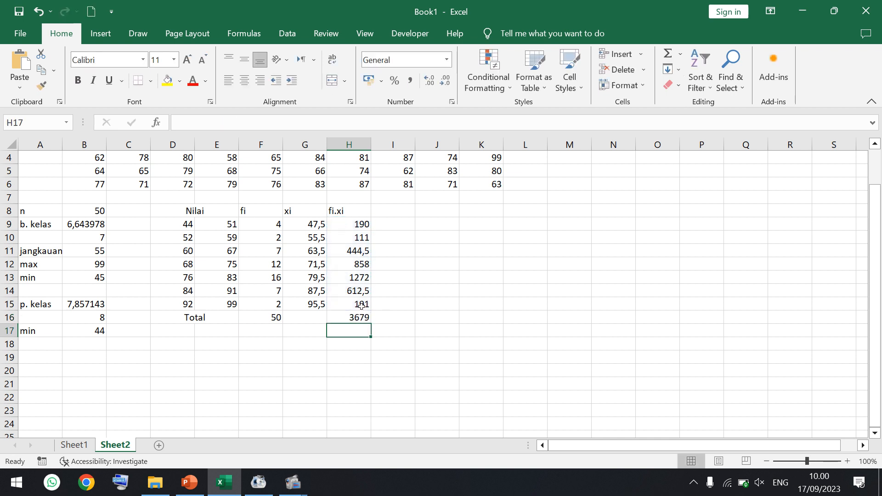
# - Label D18 "mean" and calculate the mean in E18 with =H16/F16
pyautogui.click(183, 344)
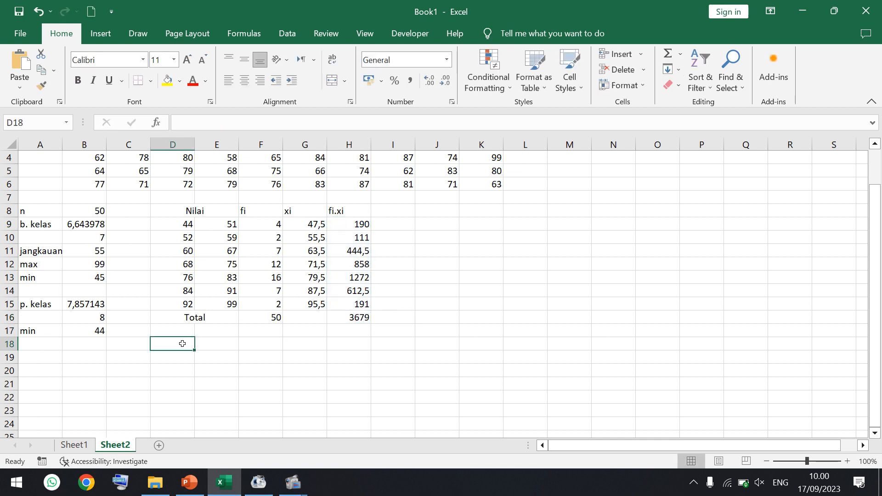
pyautogui.write('mean')
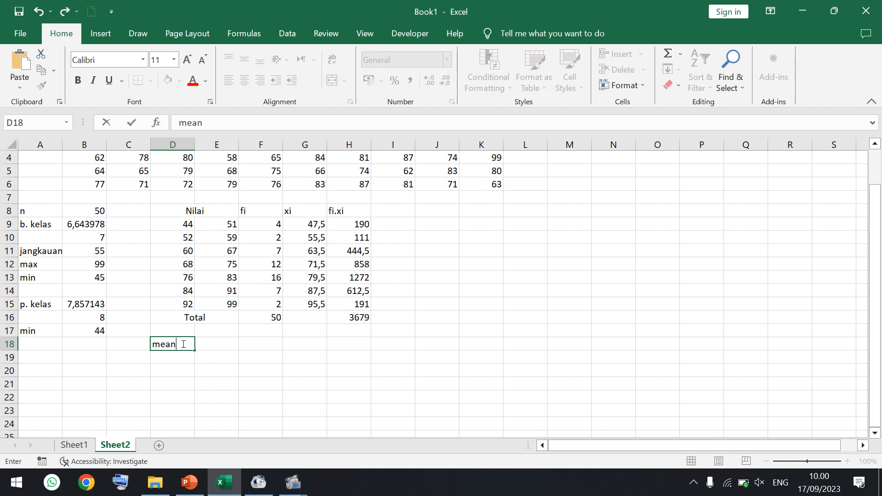
pyautogui.press('Tab')
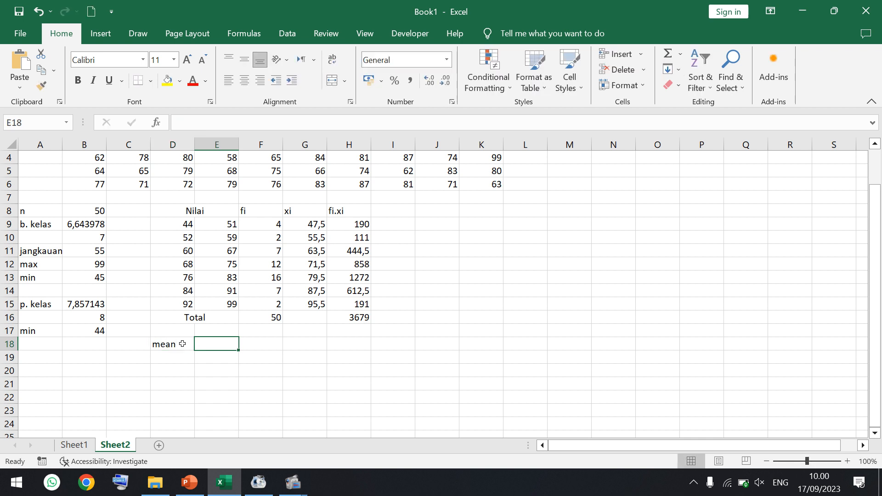
pyautogui.write('=')
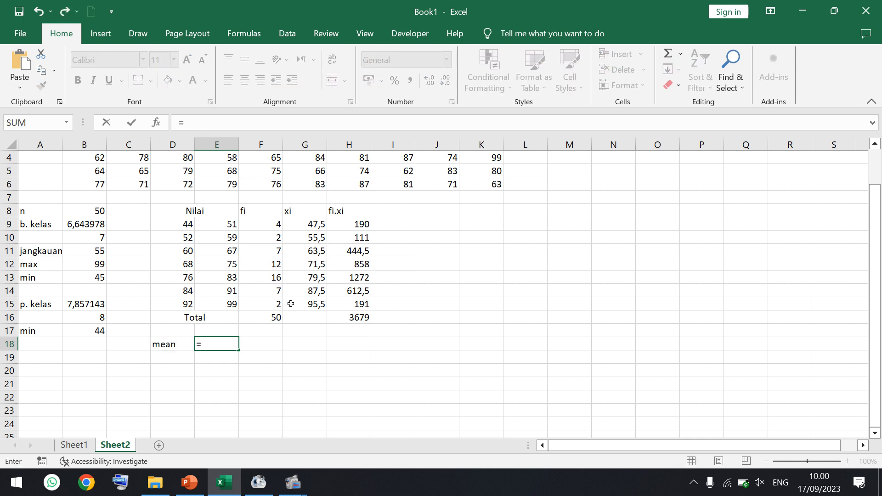
pyautogui.click(344, 317)
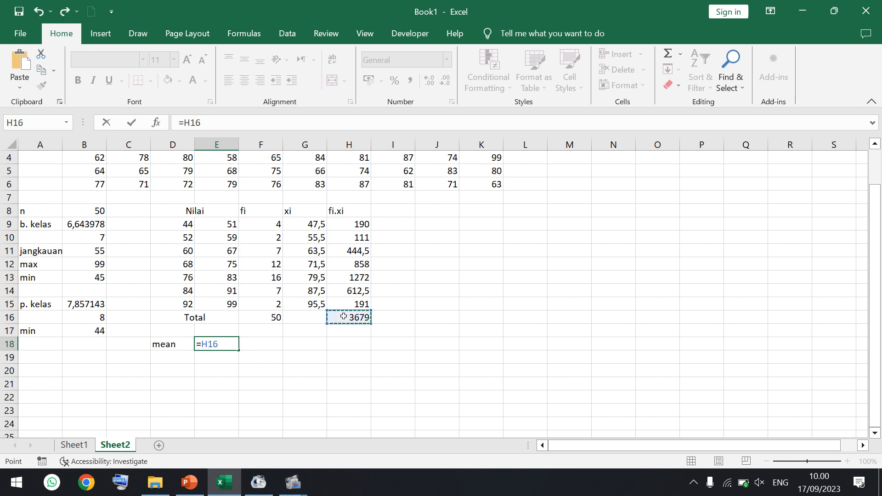
pyautogui.write('/')
pyautogui.click(264, 318)
pyautogui.press('Return')
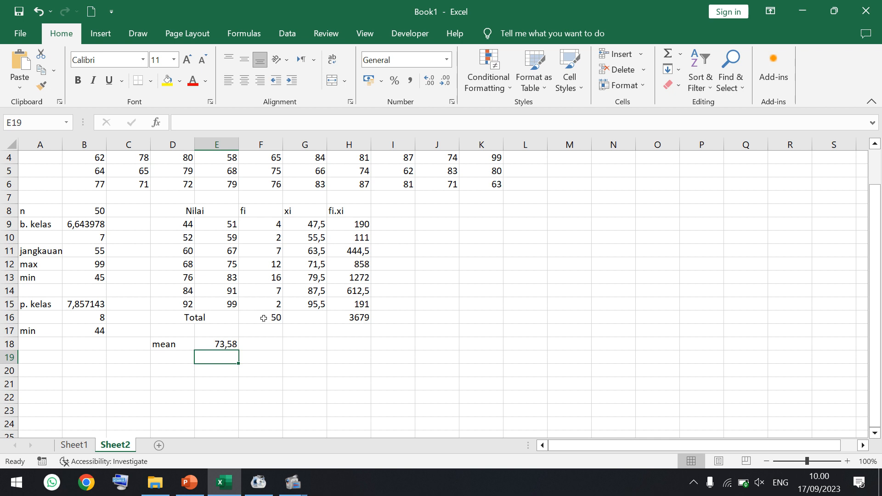
# - Check the exercise slide in PowerPoint, return to the Excel workbook and label D20 "letak med"
pyautogui.click(181, 371)
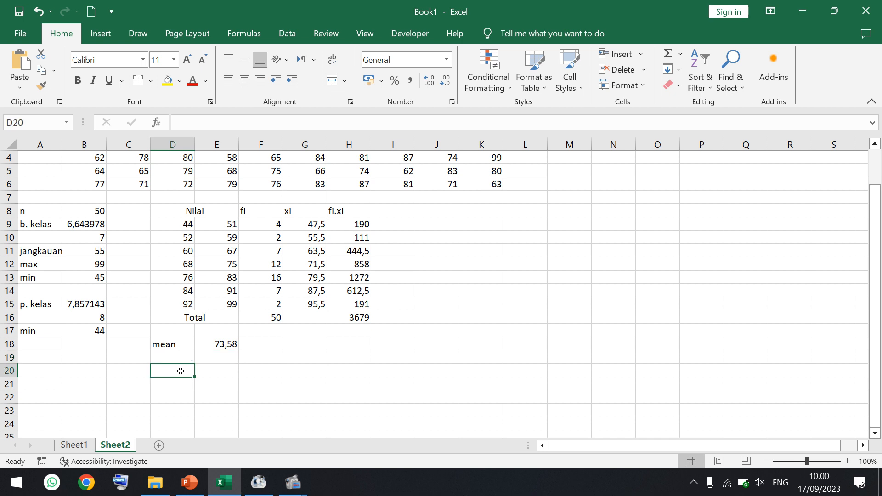
pyautogui.click(189, 485)
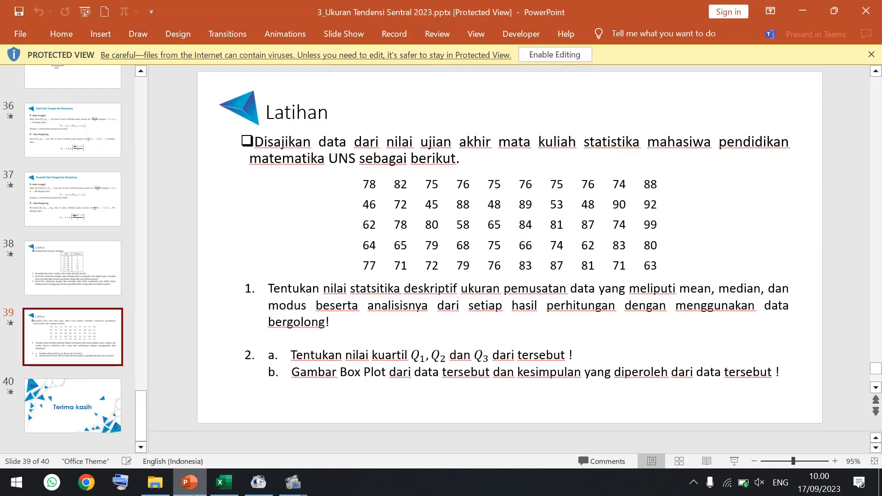
pyautogui.click(213, 488)
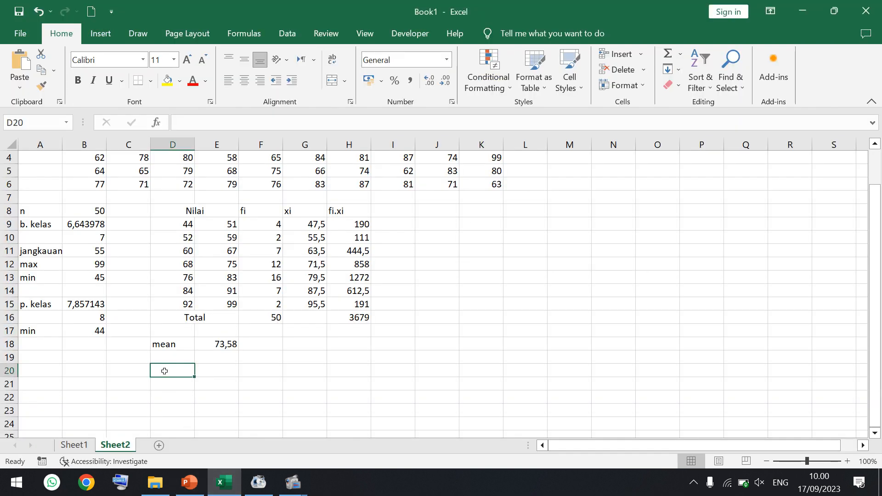
pyautogui.write('l')
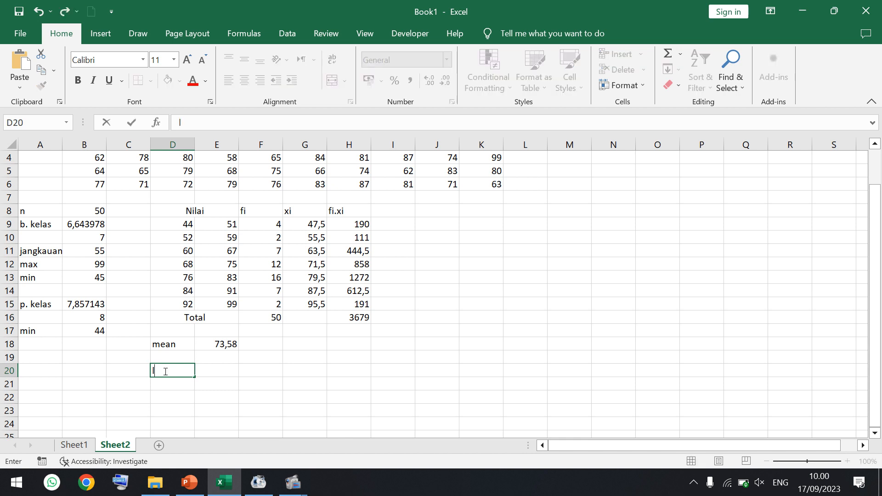
pyautogui.write('etak med')
pyautogui.press('Tab')
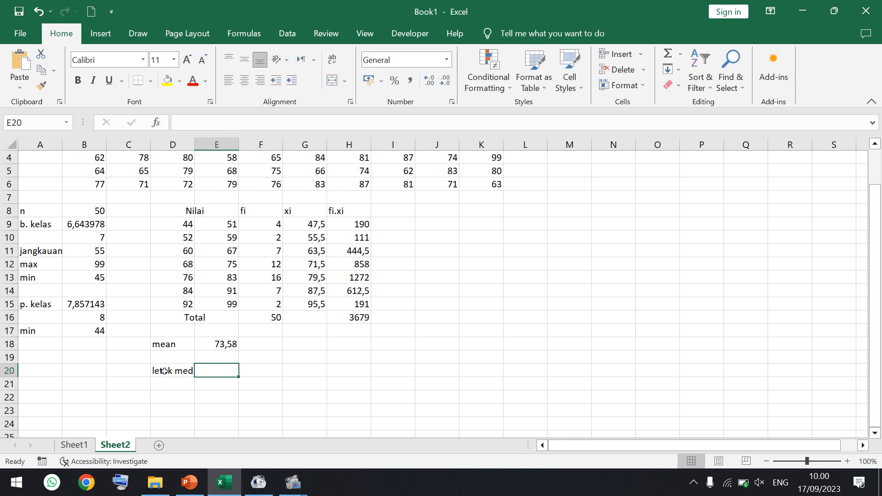
# - Calculate the median position in E20 with =F16/2
pyautogui.write('=')
pyautogui.click(266, 317)
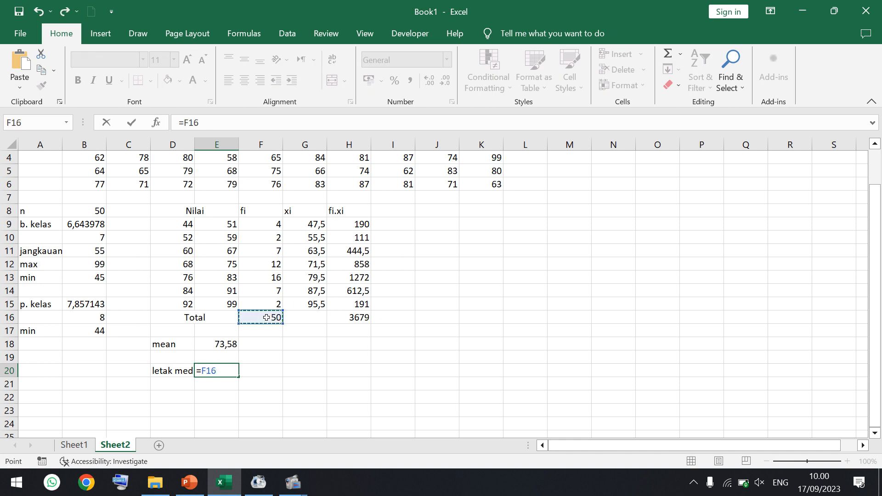
pyautogui.write('/2')
pyautogui.press('Return')
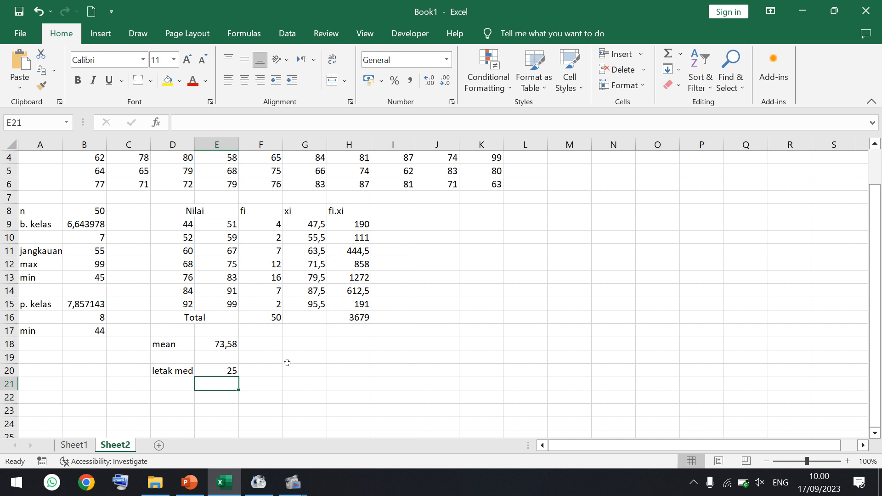
# - Label D21 "median" below the median position row
pyautogui.click(177, 383)
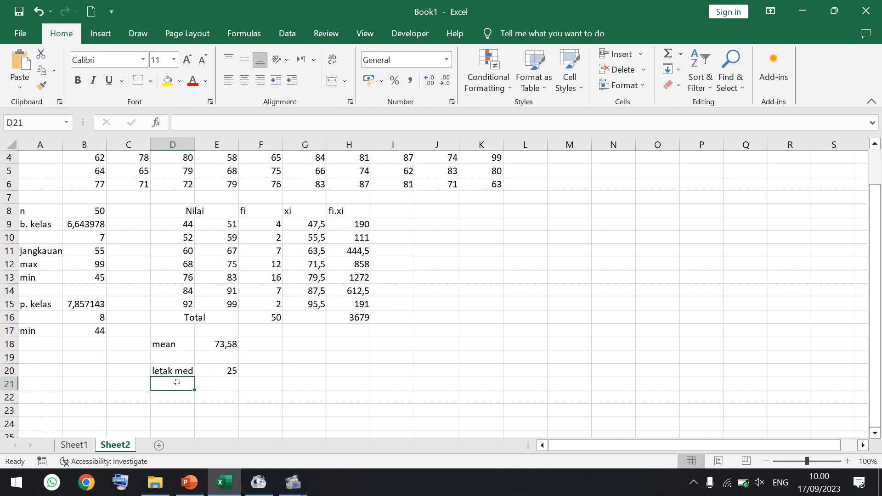
pyautogui.write('median')
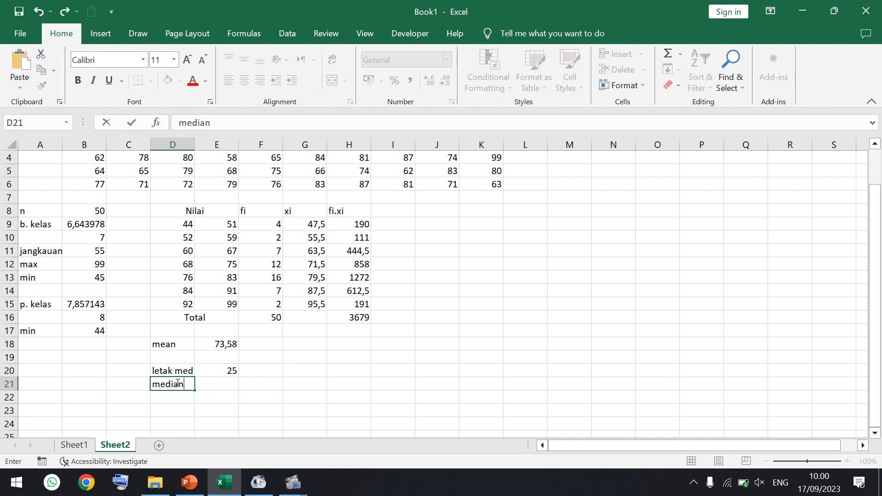
pyautogui.press('Tab')
pyautogui.write('=')
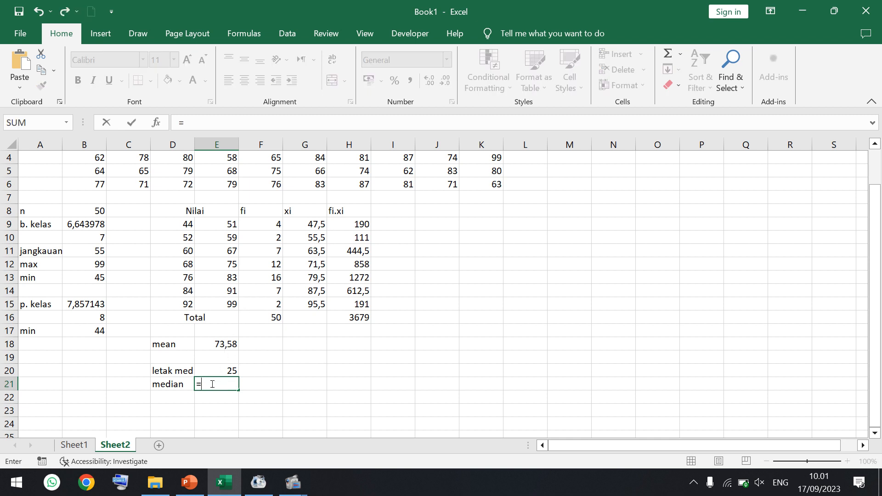
pyautogui.press('Escape')
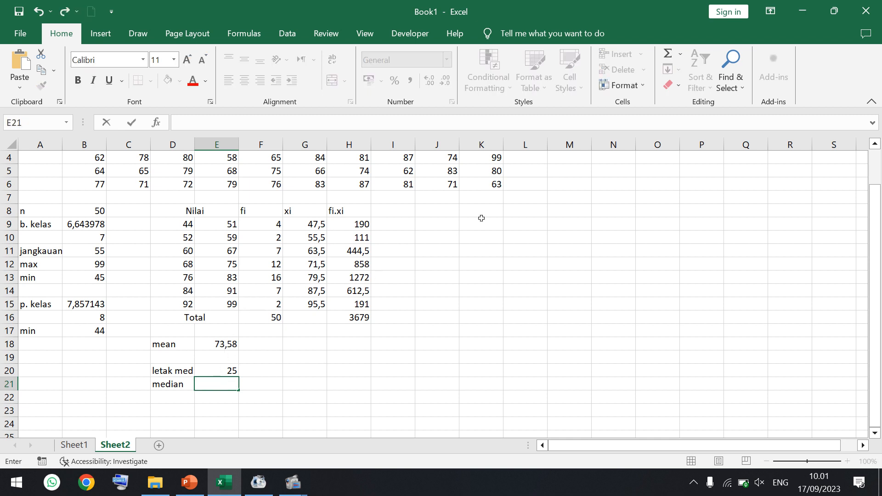
# - Add an "fk" heading in I8 for a cumulative frequency column beside fi.xi
pyautogui.click(410, 213)
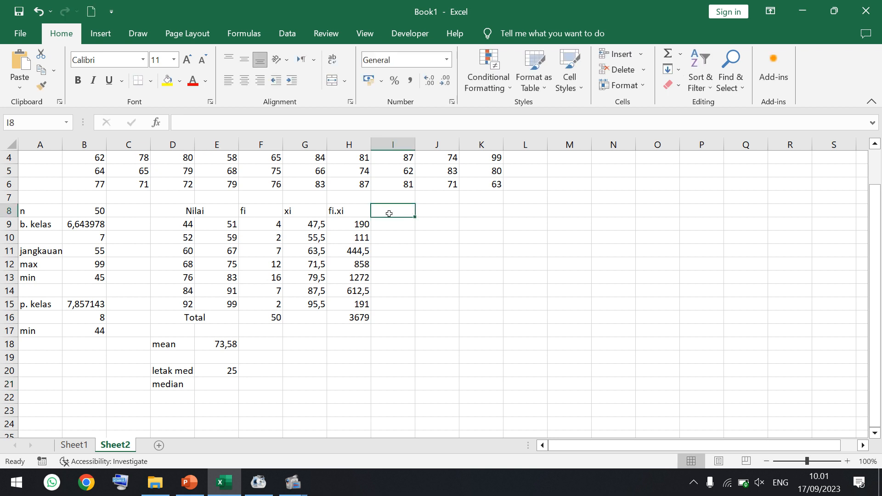
pyautogui.write('fk')
pyautogui.press('Return')
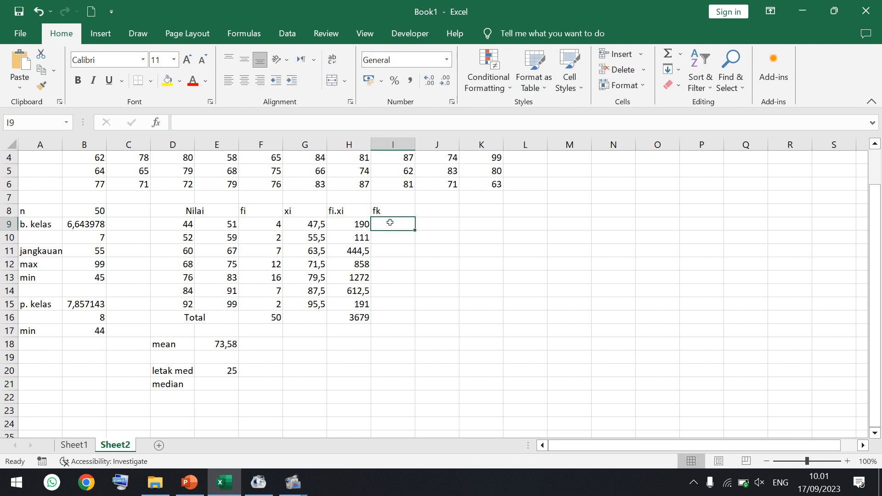
# - Calculate the cumulative frequency in I9 with =SUM(F$9:F9) and fill the formula down to I15
pyautogui.write('=sum(')
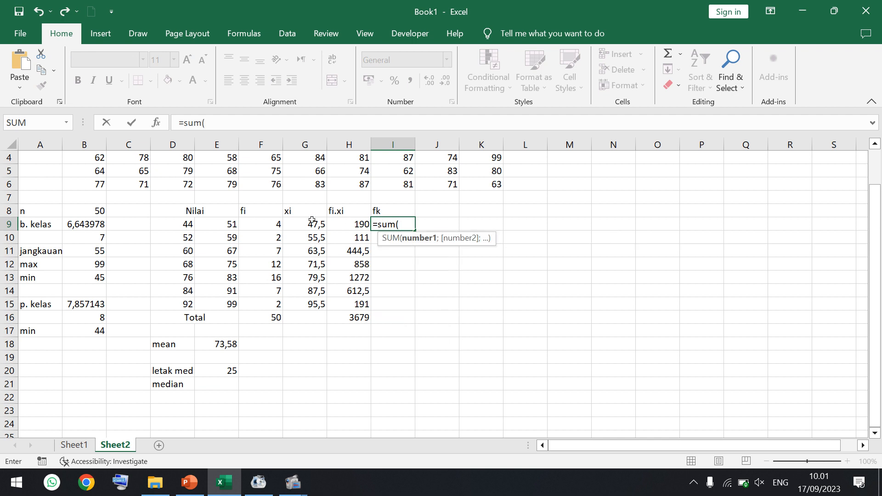
pyautogui.click(272, 223)
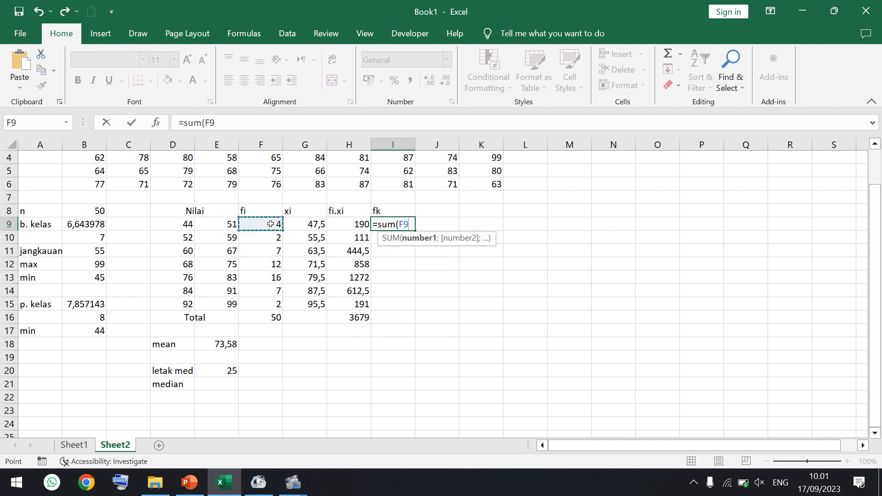
pyautogui.write(':')
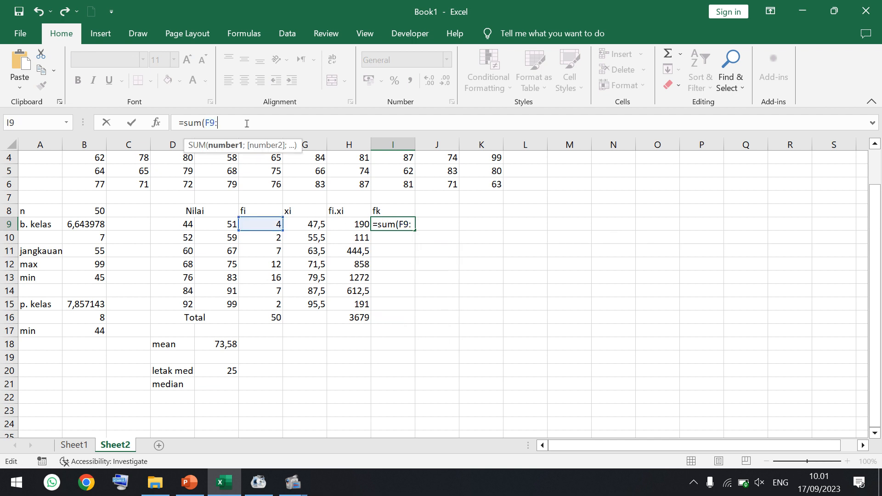
pyautogui.click(252, 223)
pyautogui.write(')')
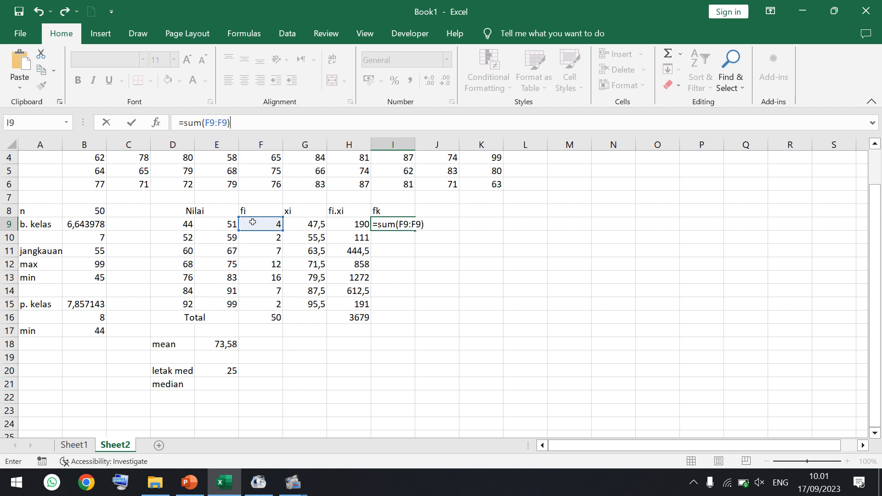
pyautogui.click(210, 123)
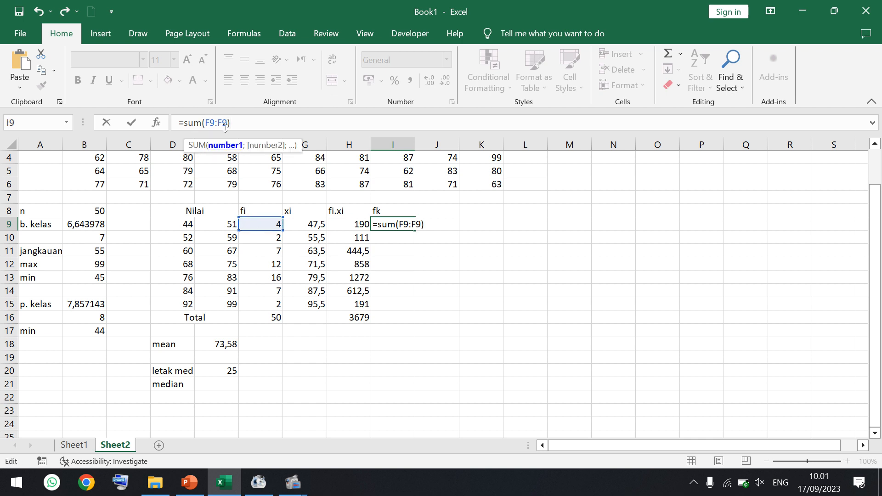
pyautogui.write('$')
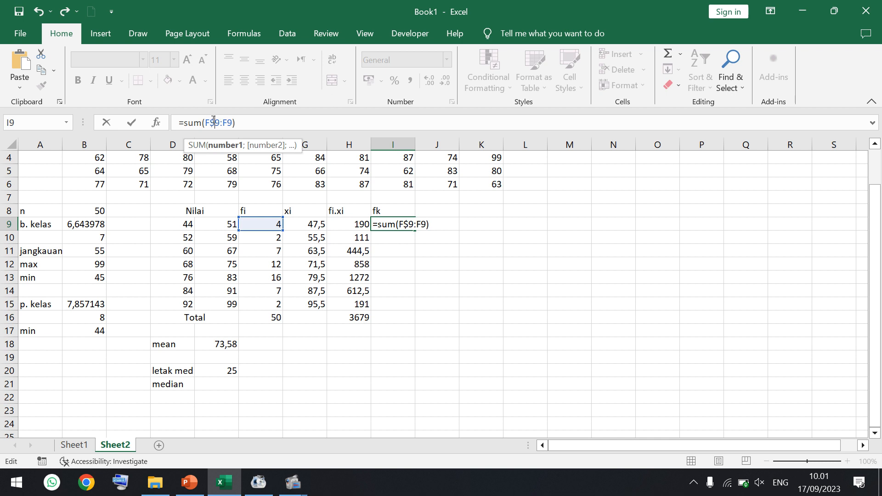
pyautogui.press('Return')
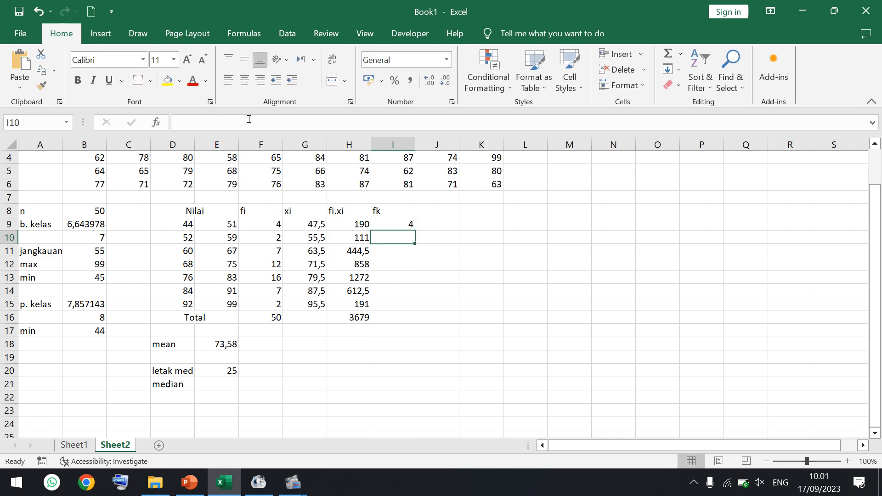
pyautogui.click(392, 223)
pyautogui.moveTo(416, 233); pyautogui.dragTo(407, 306)
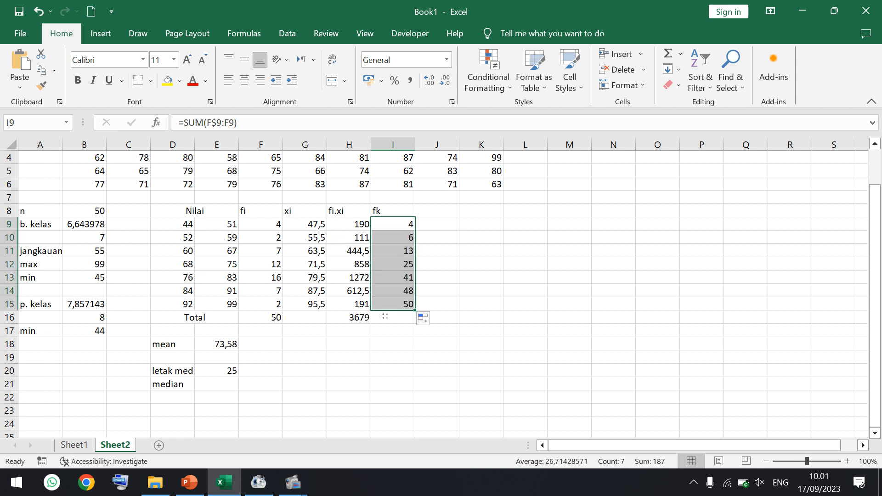
# - Start the median formula in E21 from the 68–75 class row with =D12-0,5+(E12-D12+1)
pyautogui.click(180, 264)
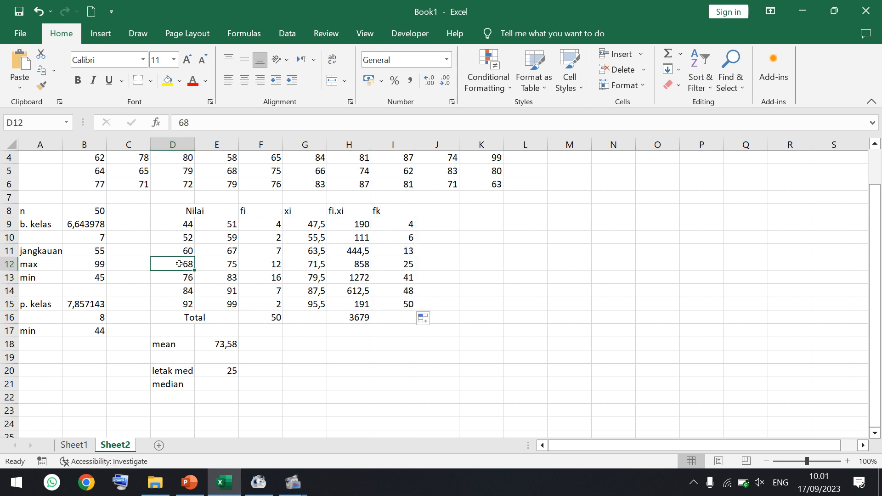
pyautogui.moveTo(177, 264); pyautogui.dragTo(397, 263)
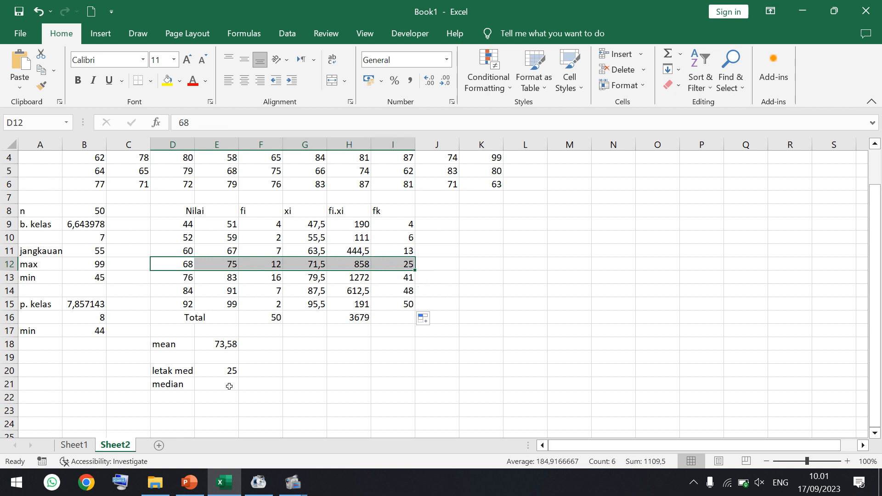
pyautogui.click(229, 384)
pyautogui.write('=')
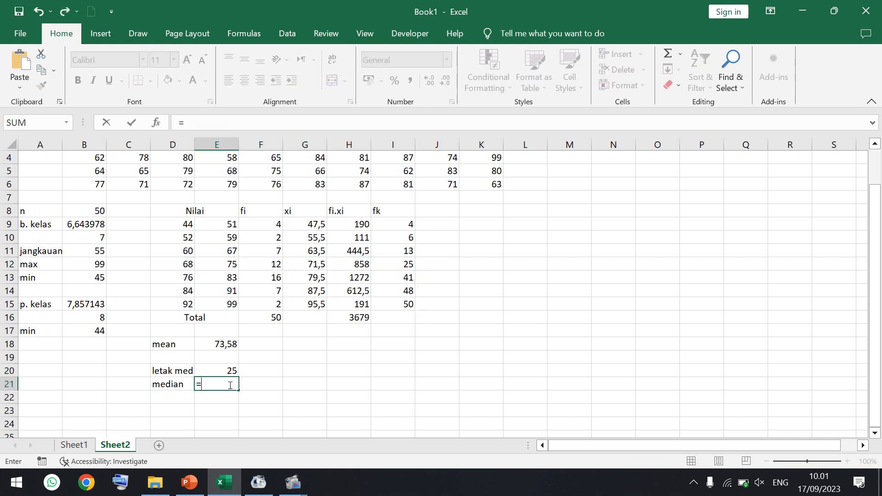
pyautogui.click(186, 264)
pyautogui.click(219, 120)
pyautogui.write('-')
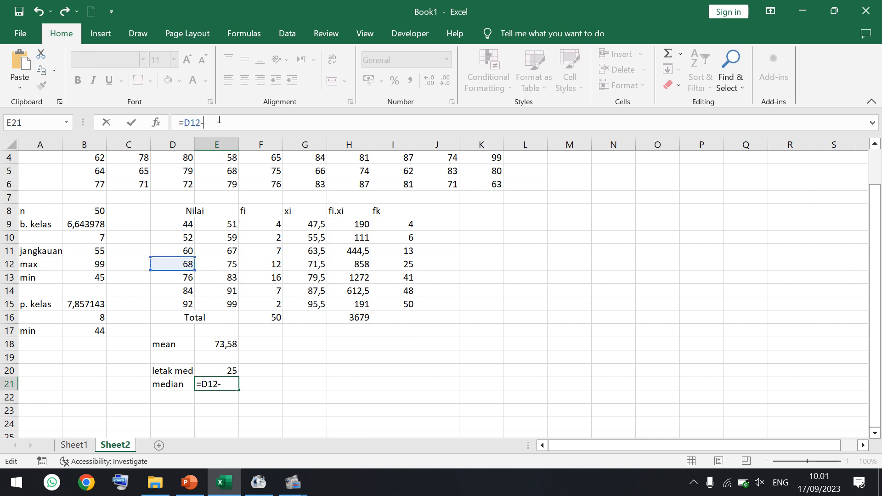
pyautogui.write('0,5+()')
pyautogui.click(215, 265)
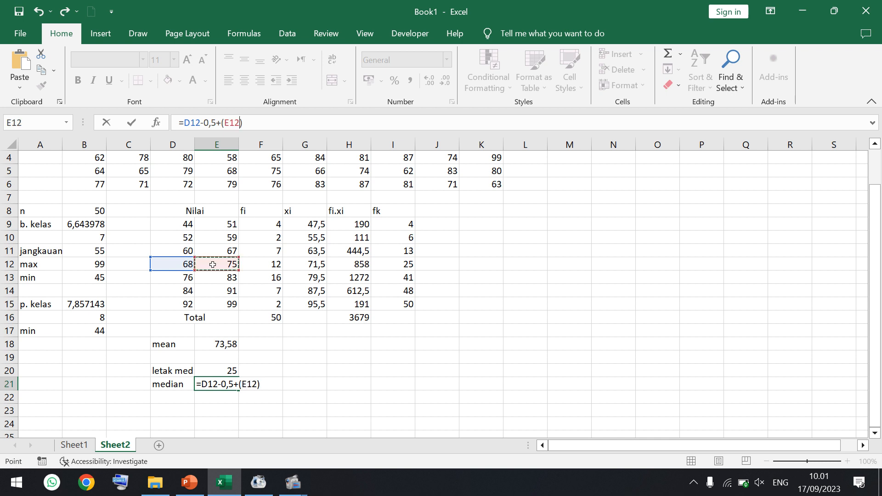
pyautogui.write('-')
pyautogui.click(162, 267)
pyautogui.write('+1')
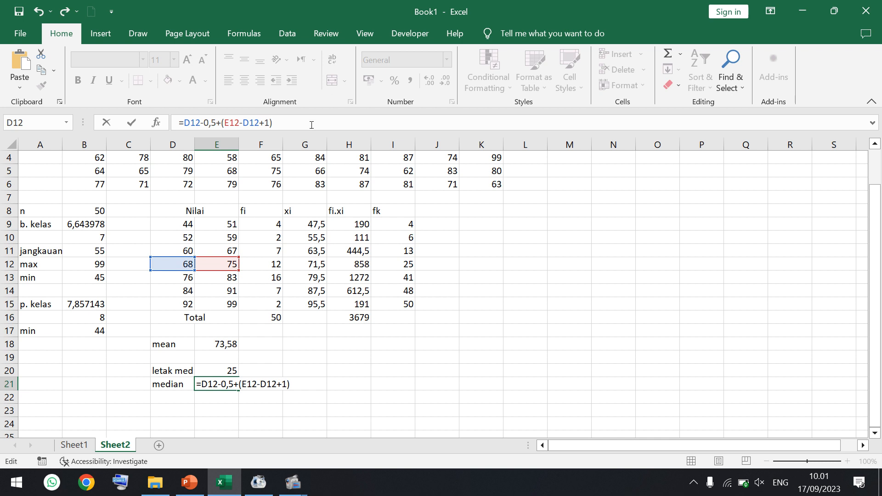
pyautogui.write(')*()')
# - Complete the median formula in E21 by appending *(E20-I11)/F12 and enter it
pyautogui.click(215, 369)
pyautogui.write('-')
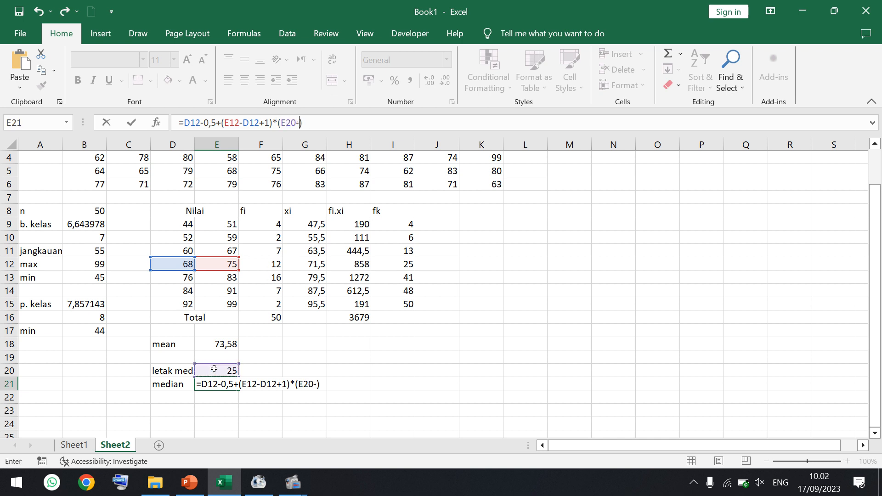
pyautogui.click(396, 251)
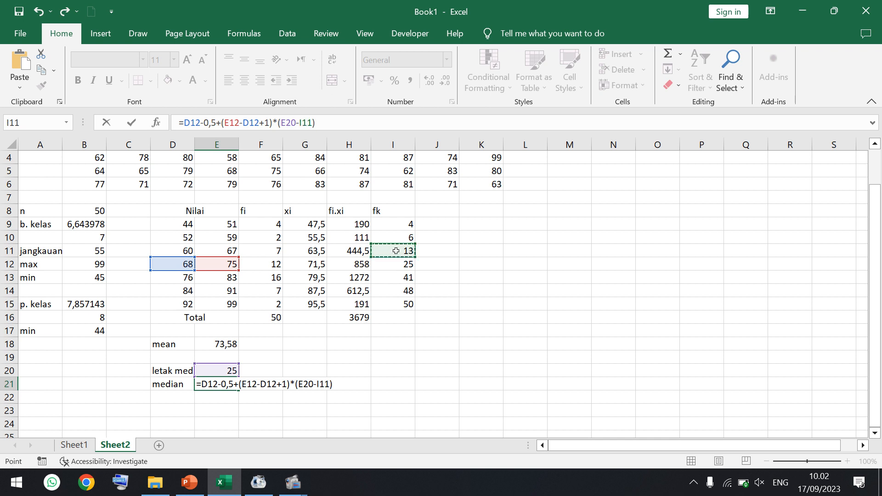
pyautogui.click(368, 129)
pyautogui.click(262, 265)
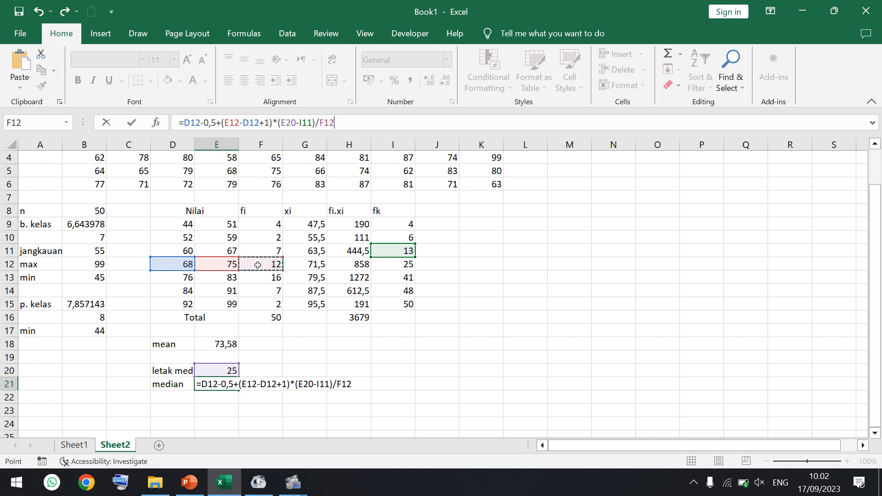
pyautogui.press('Return')
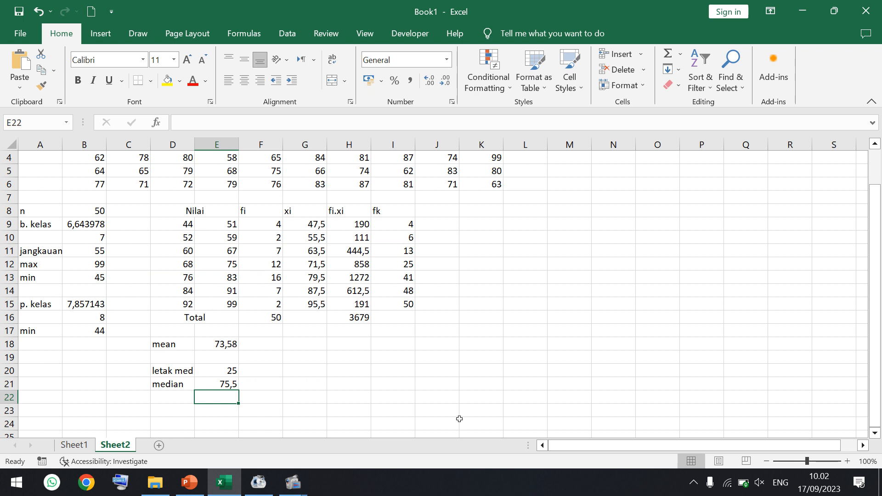
# - Label D23 "d1" and calculate it in E23 from the modal class frequency with =F13-F12
pyautogui.click(875, 434)
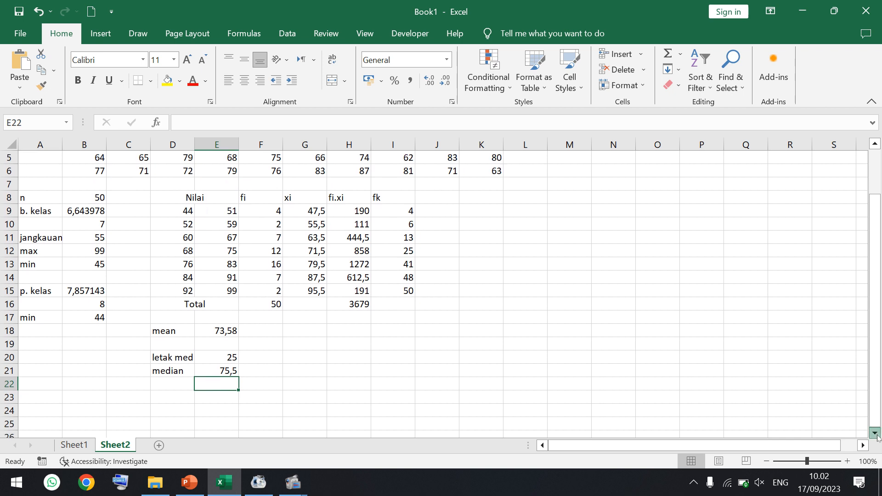
pyautogui.click(875, 434)
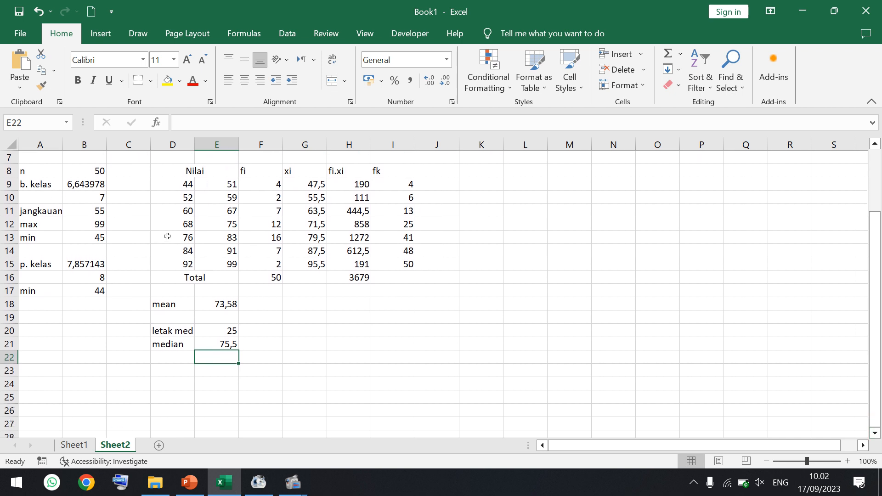
pyautogui.moveTo(168, 237); pyautogui.dragTo(267, 241)
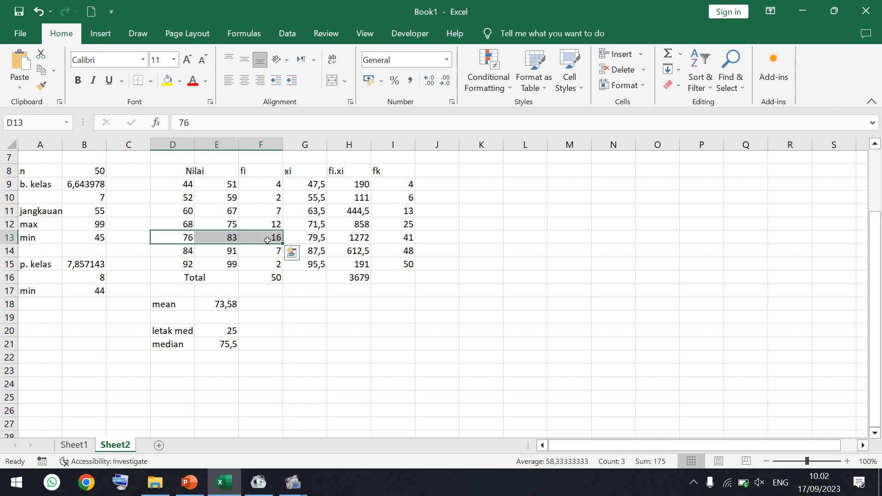
pyautogui.click(272, 239)
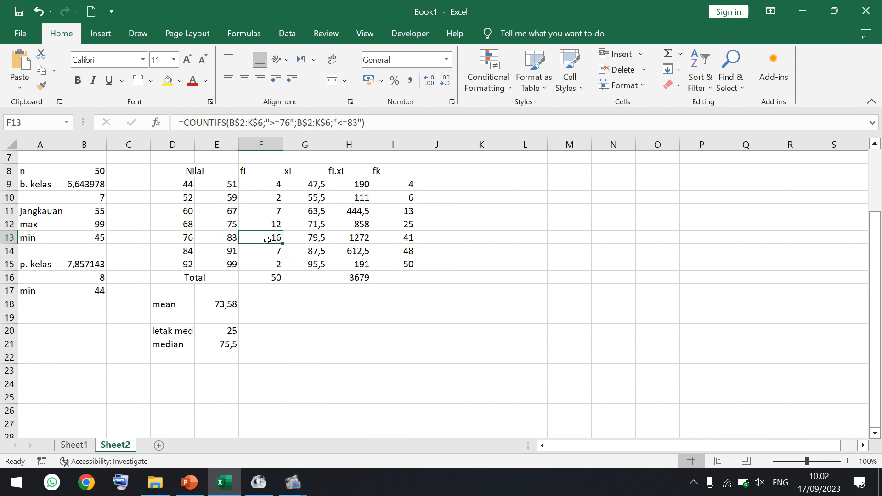
pyautogui.click(180, 235)
pyautogui.click(171, 371)
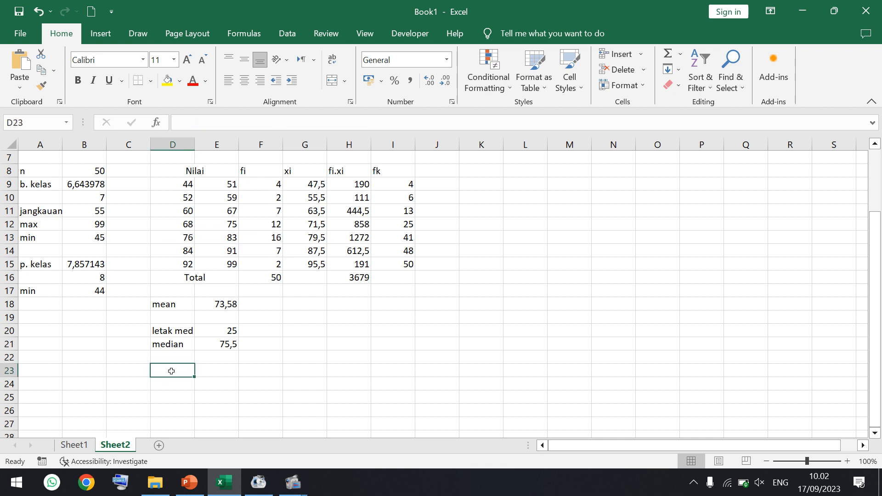
pyautogui.write('d1')
pyautogui.press('Tab')
pyautogui.write('=')
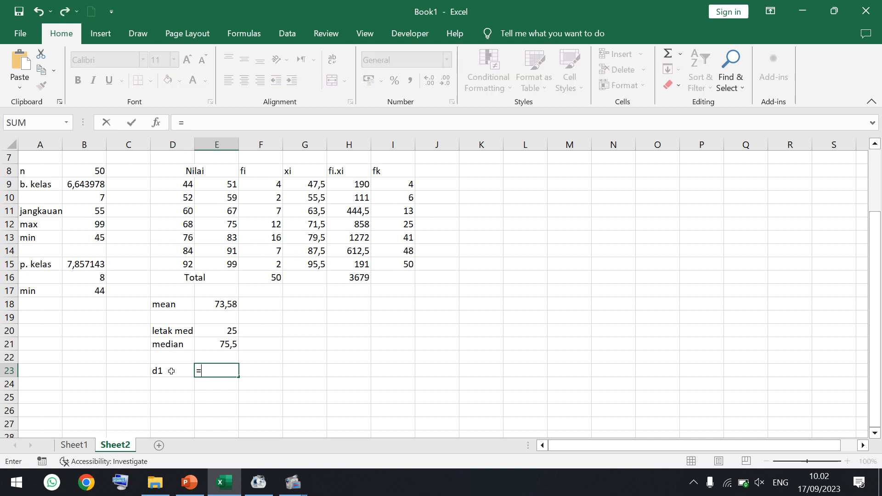
pyautogui.click(263, 239)
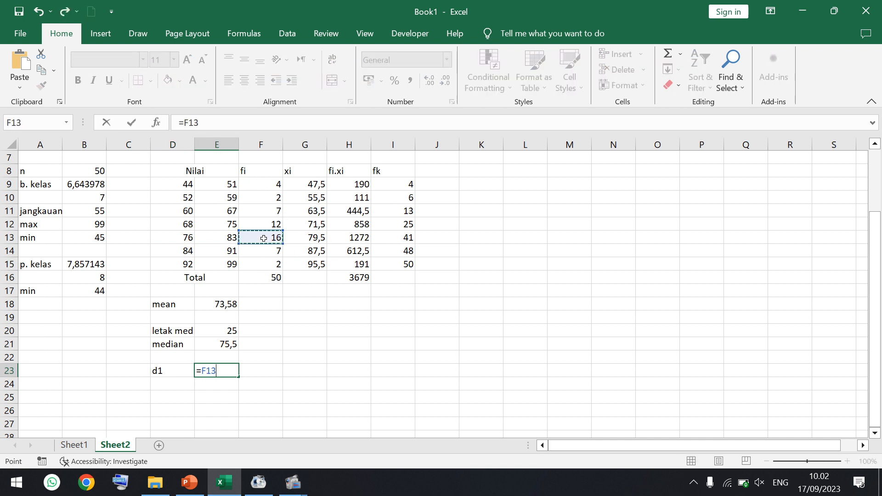
pyautogui.write('-')
pyautogui.click(263, 222)
pyautogui.press('Return')
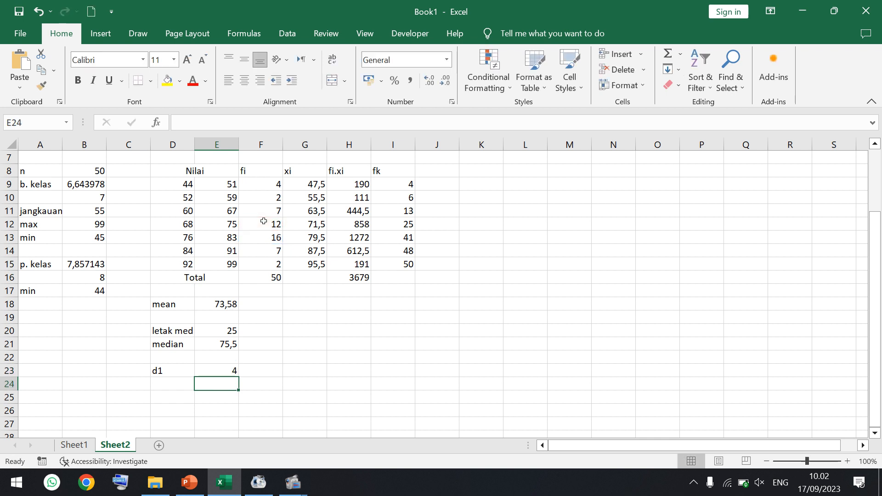
# - Label D24 "d2" and calculate it in E24 from the modal class frequency with =F13-F14
pyautogui.click(172, 383)
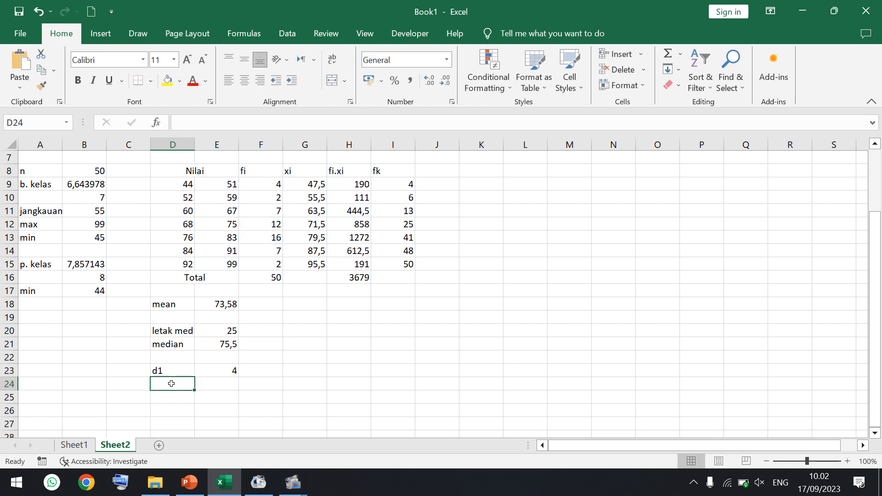
pyautogui.write('d2')
pyautogui.press('Tab')
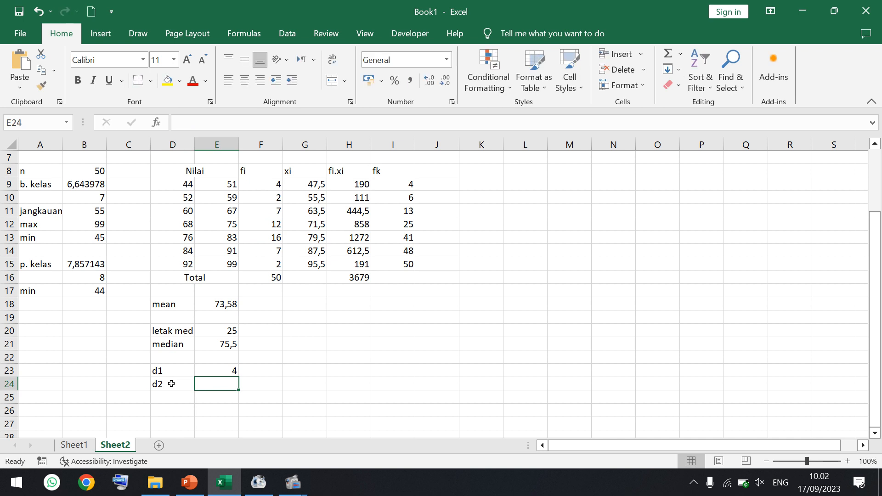
pyautogui.write('=')
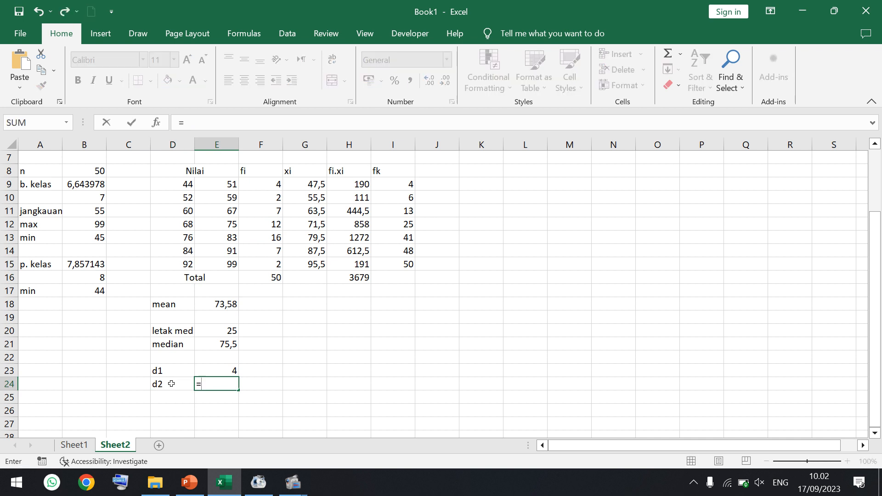
pyautogui.click(270, 240)
pyautogui.write('-')
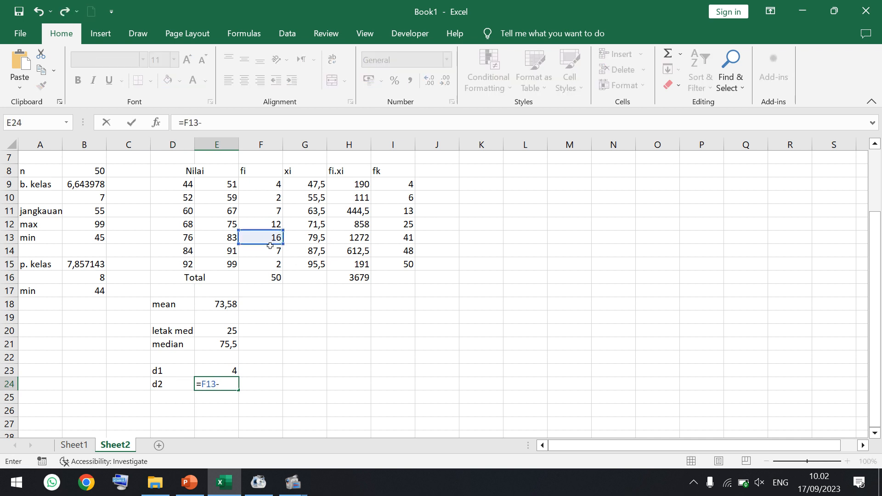
pyautogui.click(268, 251)
pyautogui.press('Return')
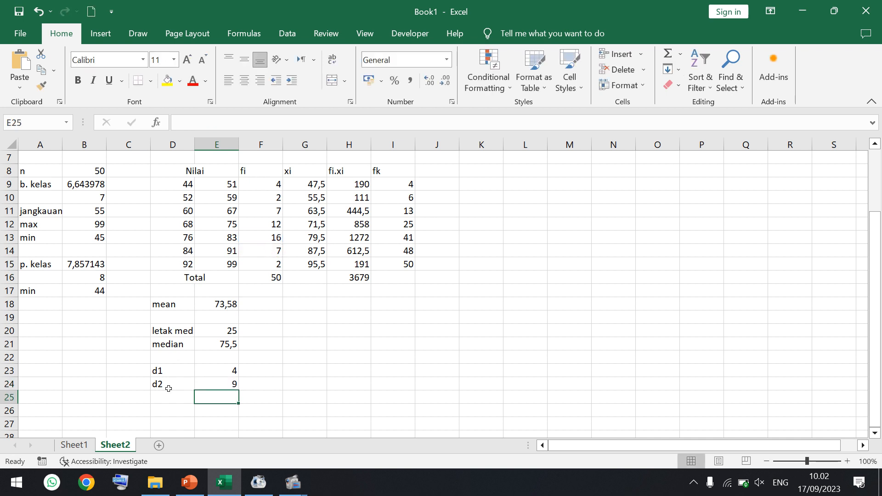
# - Label D25 "modus" and start its formula in E25 with the modal class's lower boundary, =D13-0,5
pyautogui.click(166, 396)
pyautogui.write('modus')
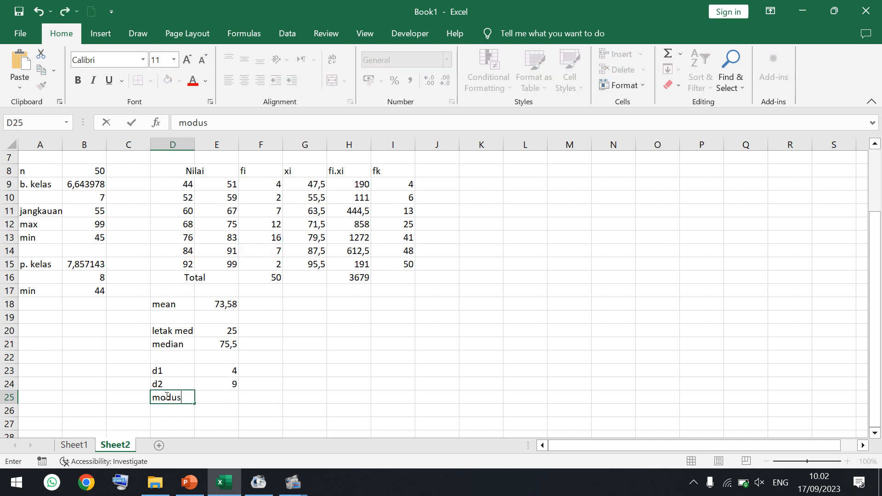
pyautogui.press('Tab')
pyautogui.write('=')
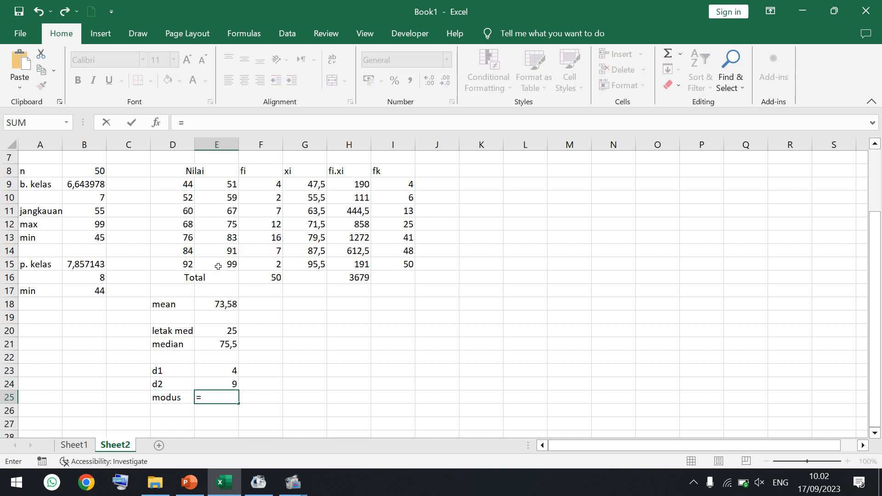
pyautogui.click(184, 237)
pyautogui.click(238, 125)
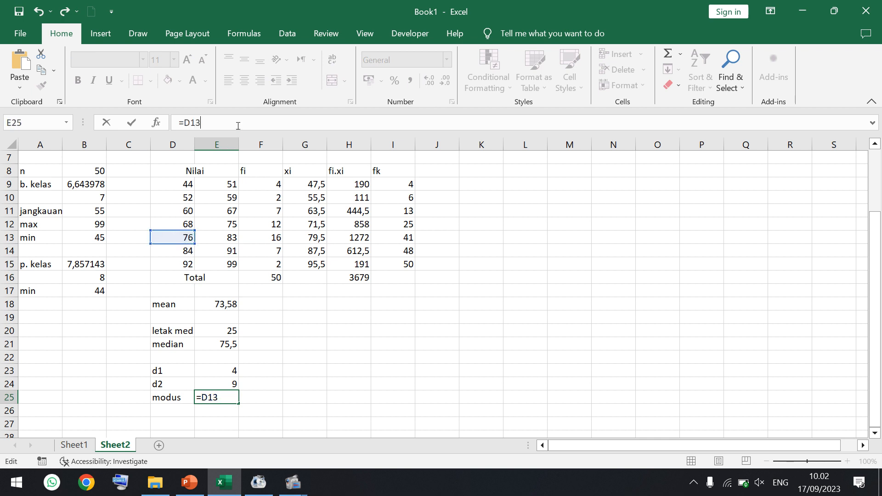
pyautogui.write('-0,5+()')
# - Add the class width term +(E13-D13+1) to the mode formula in E25
pyautogui.click(217, 238)
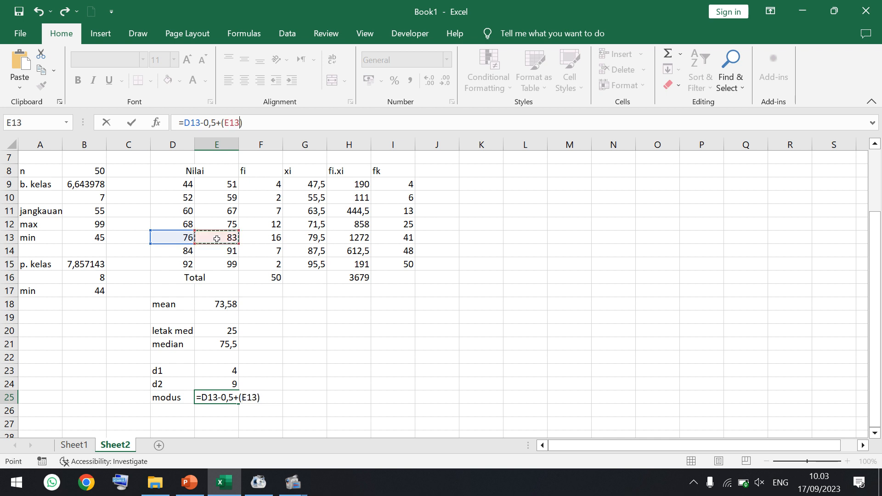
pyautogui.write('-')
pyautogui.click(180, 240)
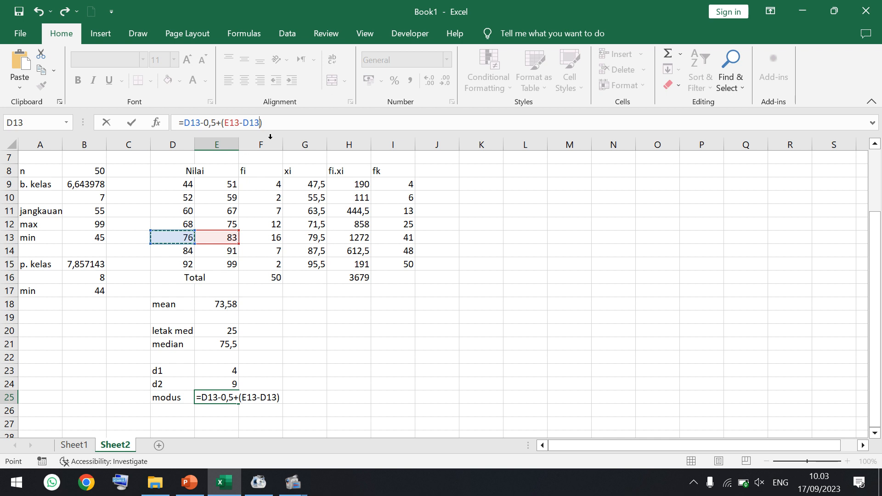
pyautogui.write('+1')
pyautogui.click(299, 124)
# - Complete the mode formula in E25 by appending *E23/(E23+E24) and enter it
pyautogui.write('*')
pyautogui.click(219, 368)
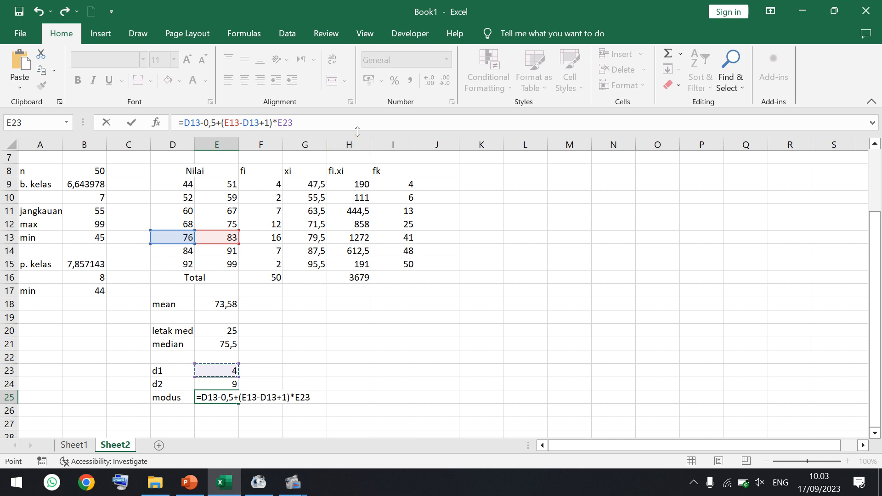
pyautogui.write('/()')
pyautogui.click(301, 122)
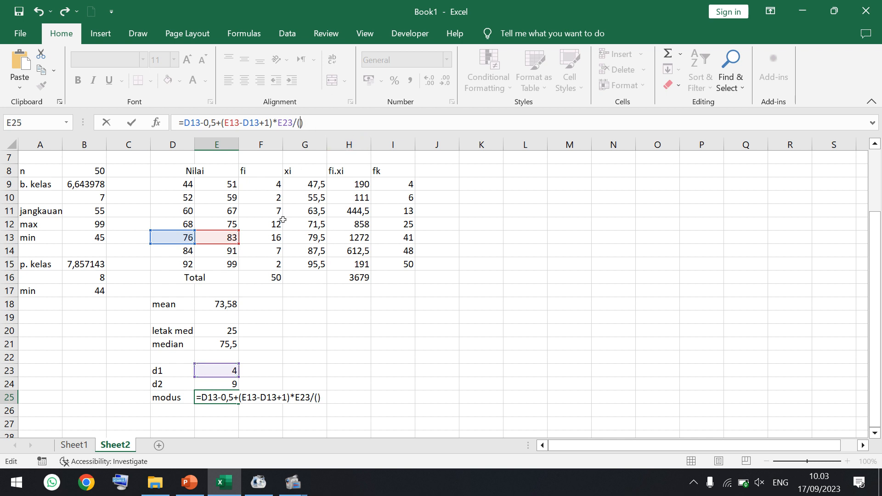
pyautogui.click(214, 370)
pyautogui.write('+')
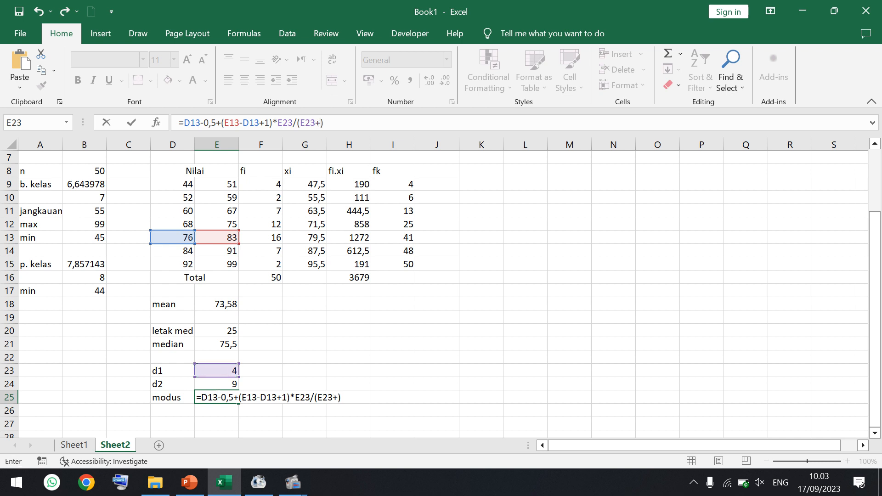
pyautogui.click(216, 385)
pyautogui.press('Return')
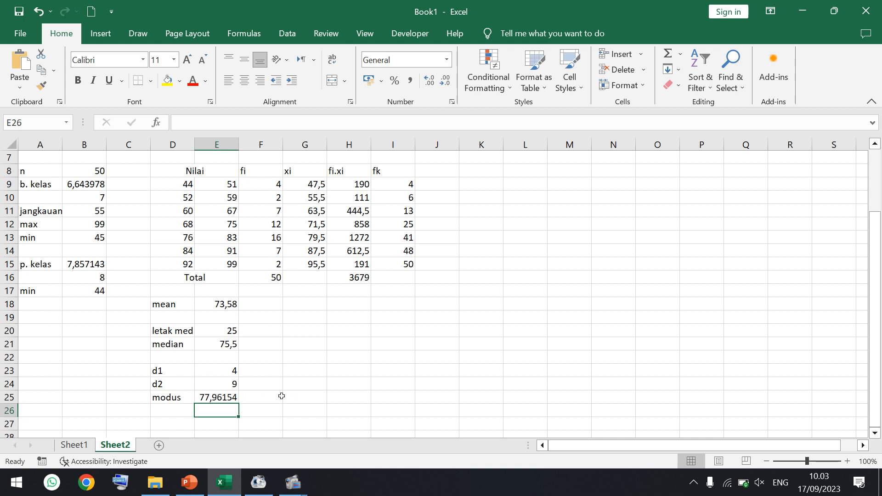
# - Check the exercise slide in PowerPoint, return to Excel, and label G18 "letak Q1" with =F16*1/4 in H18
pyautogui.click(192, 481)
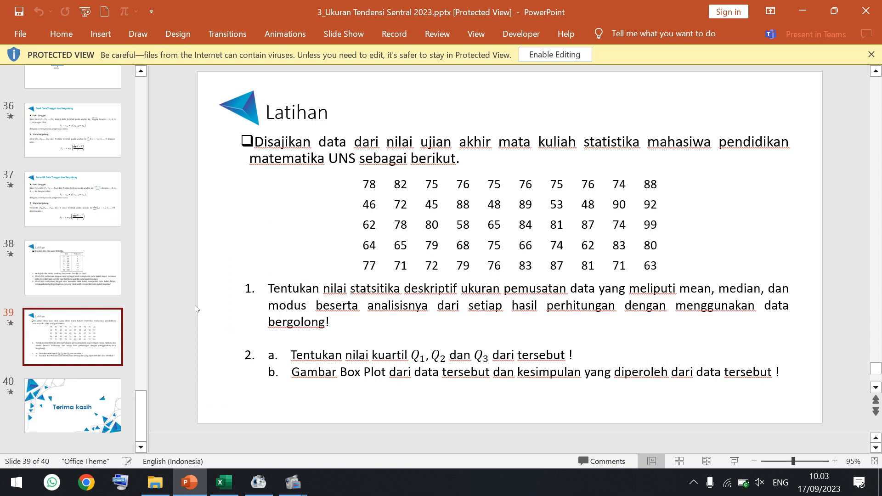
pyautogui.click(223, 492)
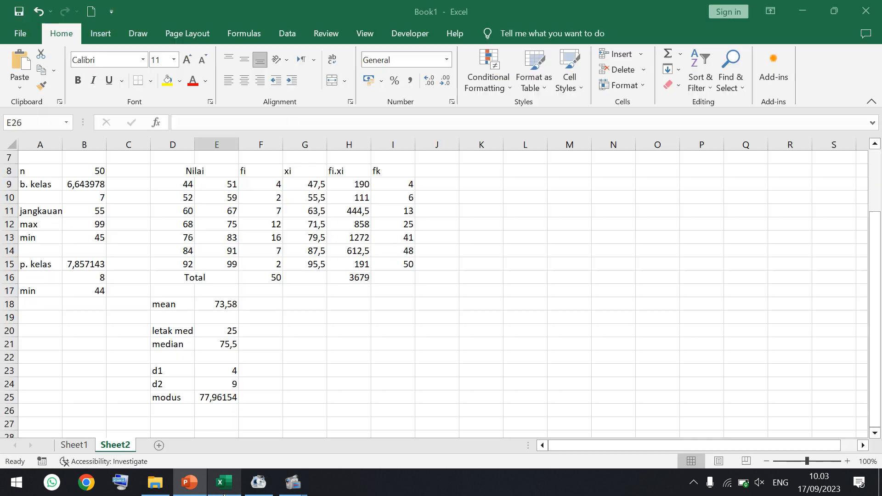
pyautogui.click(298, 303)
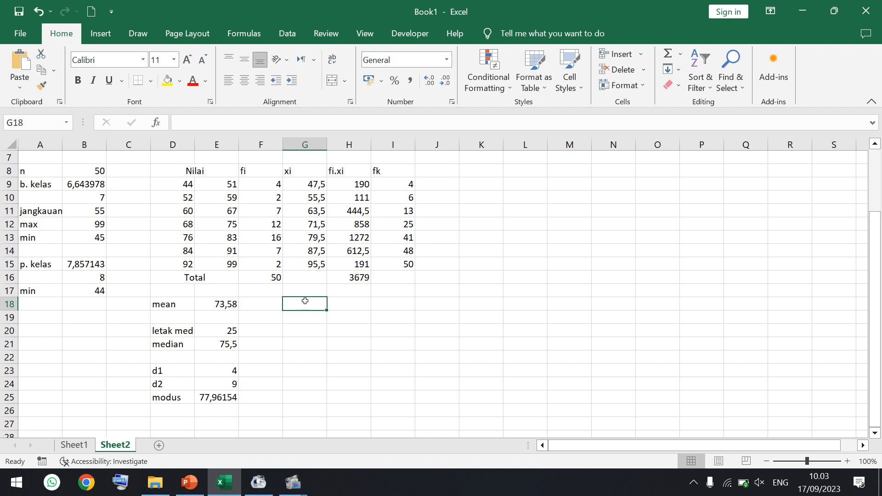
pyautogui.write('letak')
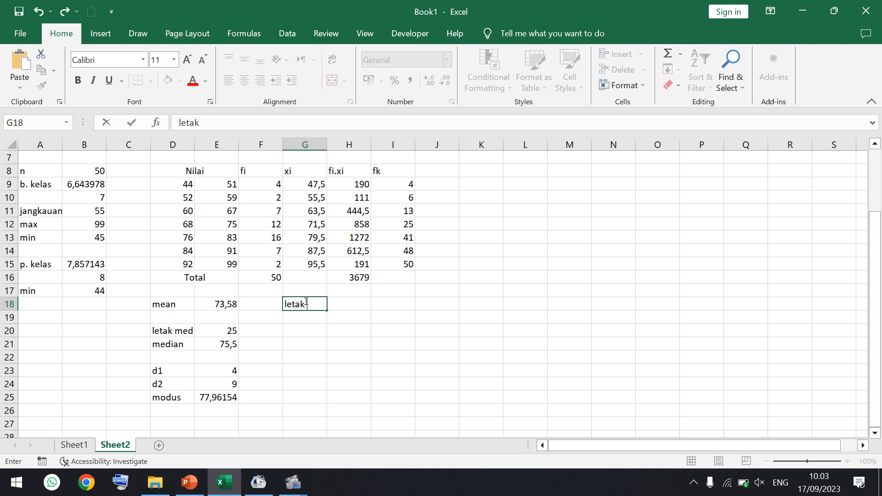
pyautogui.write(' Q1')
pyautogui.press('Tab')
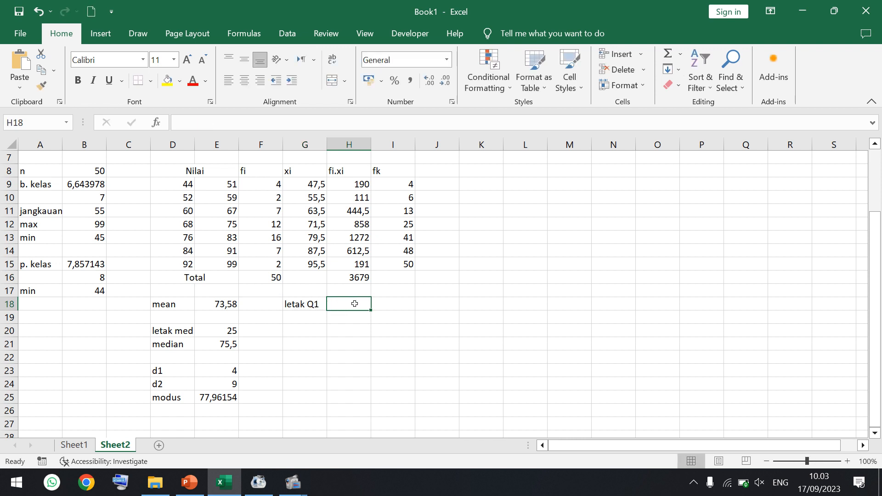
pyautogui.write('=')
pyautogui.click(273, 274)
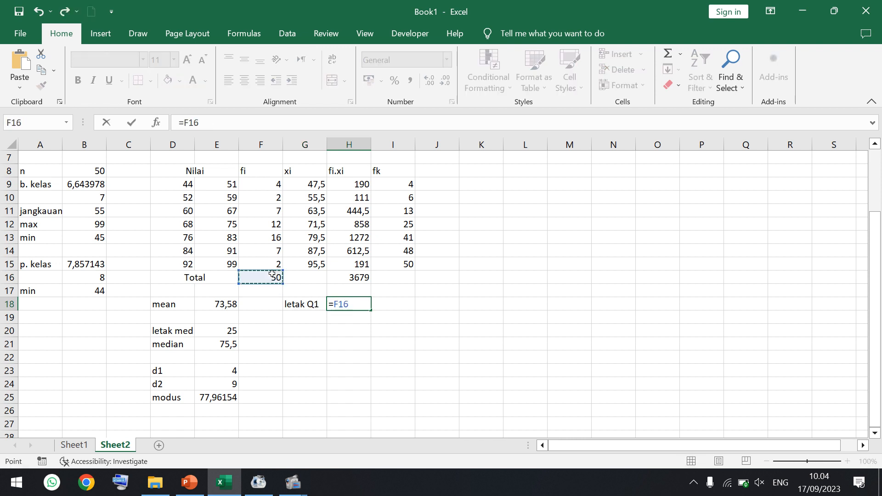
pyautogui.write('*1/4')
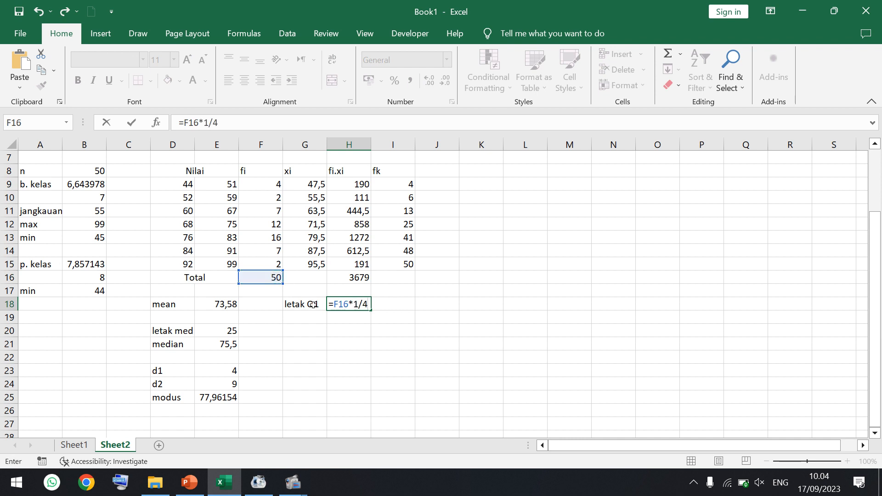
pyautogui.press('Return')
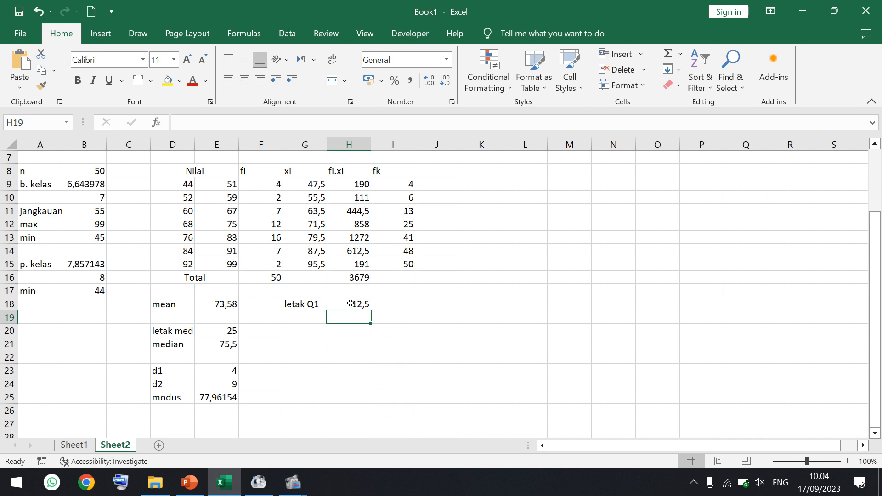
# - Label G19 "Q1" and start its formula in H19 with the 60–67 class's lower boundary, =D11-0,5
pyautogui.click(306, 316)
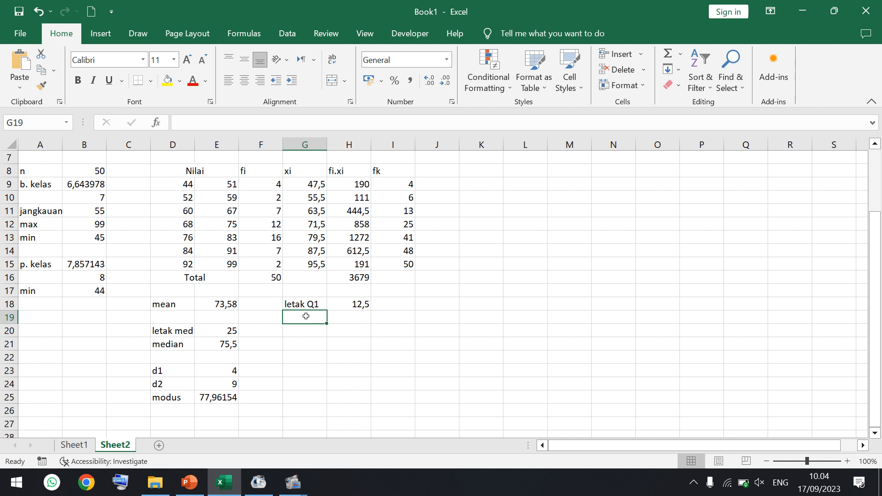
pyautogui.write('Q1')
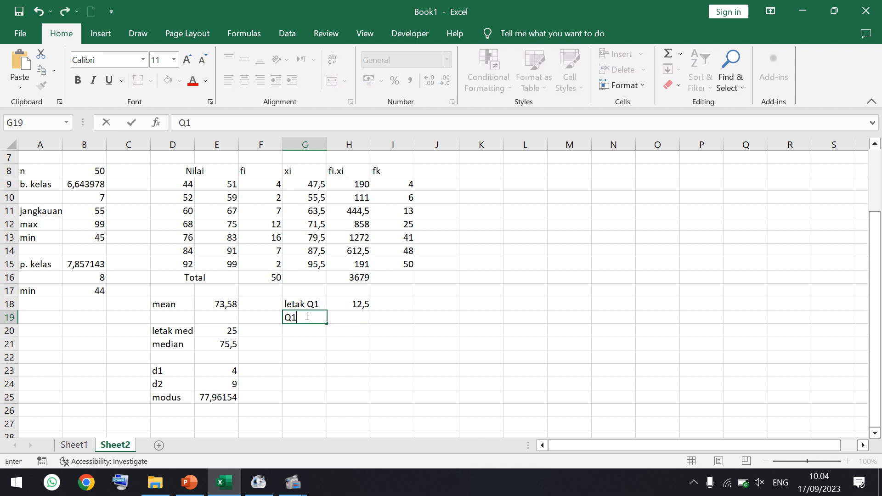
pyautogui.click(340, 317)
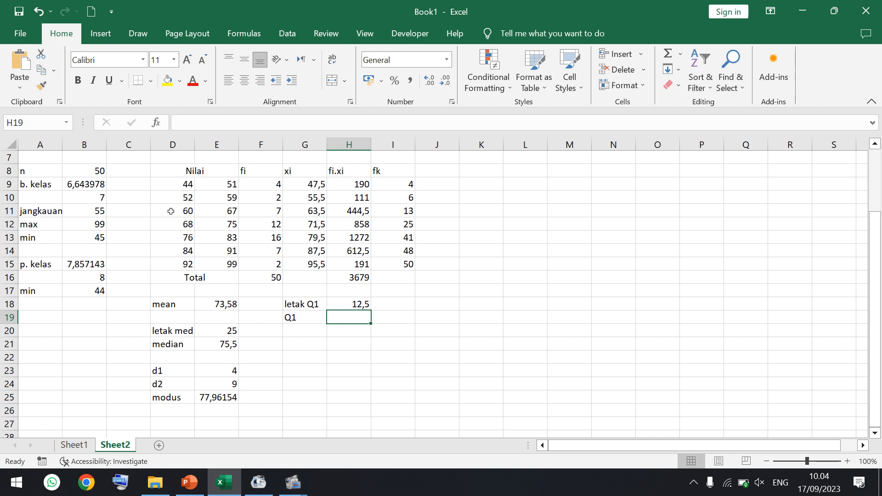
pyautogui.moveTo(171, 211); pyautogui.dragTo(397, 210)
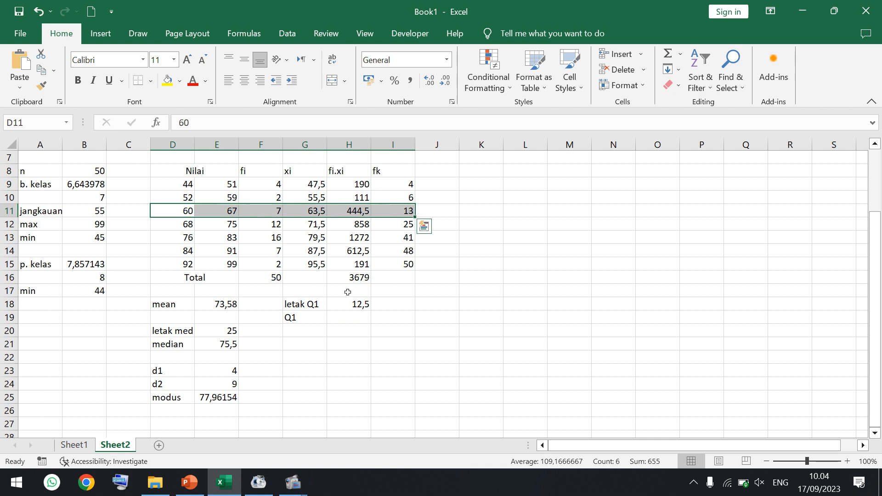
pyautogui.click(342, 317)
pyautogui.write('=')
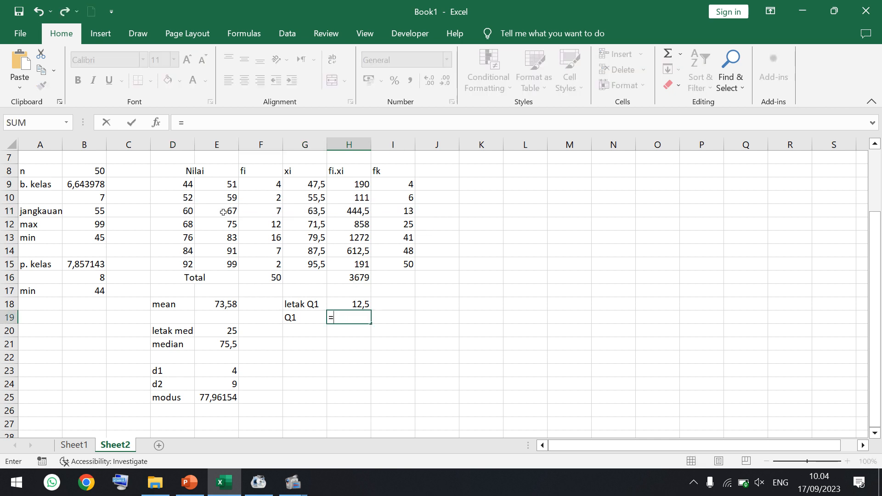
pyautogui.click(185, 211)
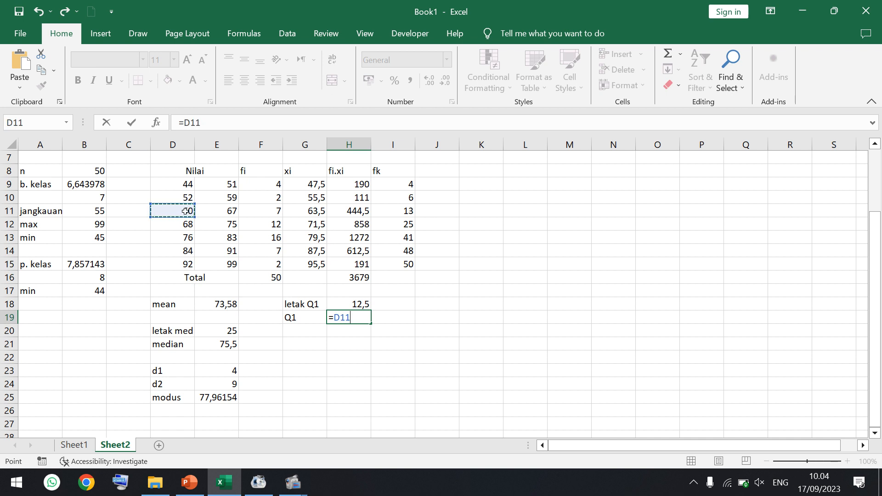
pyautogui.click(225, 125)
pyautogui.write('-0')
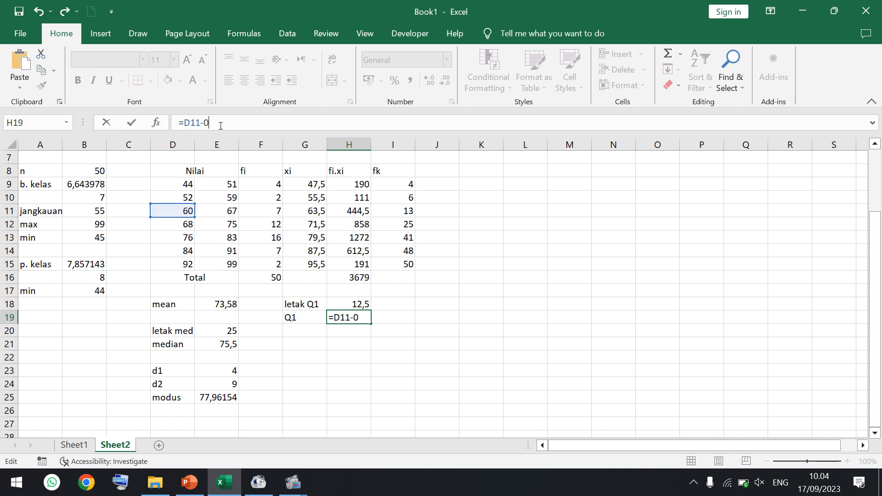
pyautogui.write(',5+()')
# - Add the class width term +(E11-D11+1) to the Q1 formula in H19
pyautogui.click(227, 210)
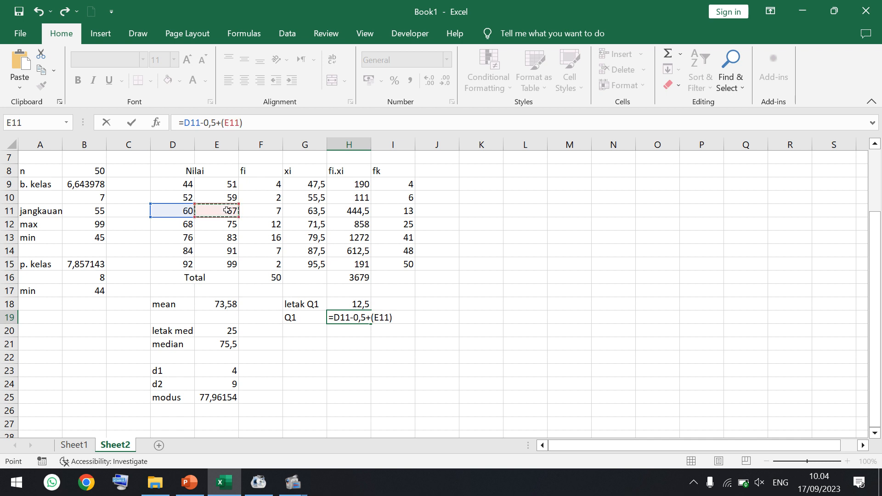
pyautogui.write('-')
pyautogui.click(185, 211)
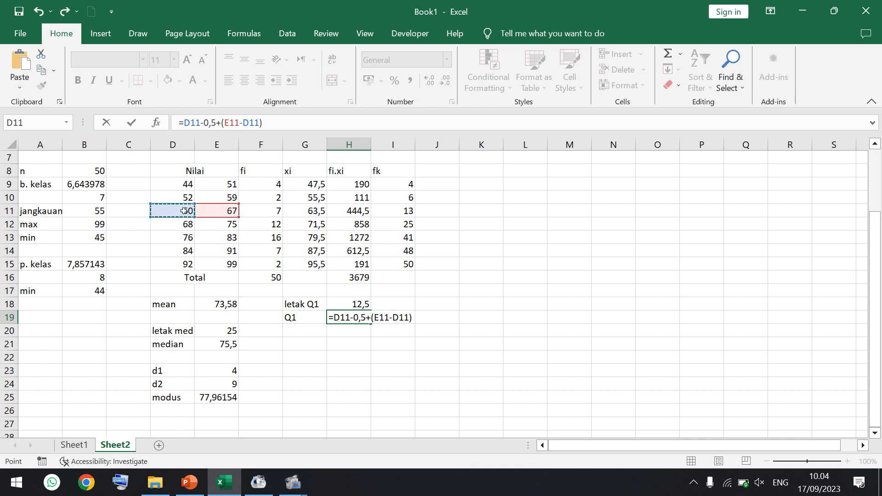
pyautogui.write('+1')
pyautogui.click(310, 121)
# - Complete the Q1 formula in H19 by appending *(H18-I10)/F11 and enter it
pyautogui.write('*(')
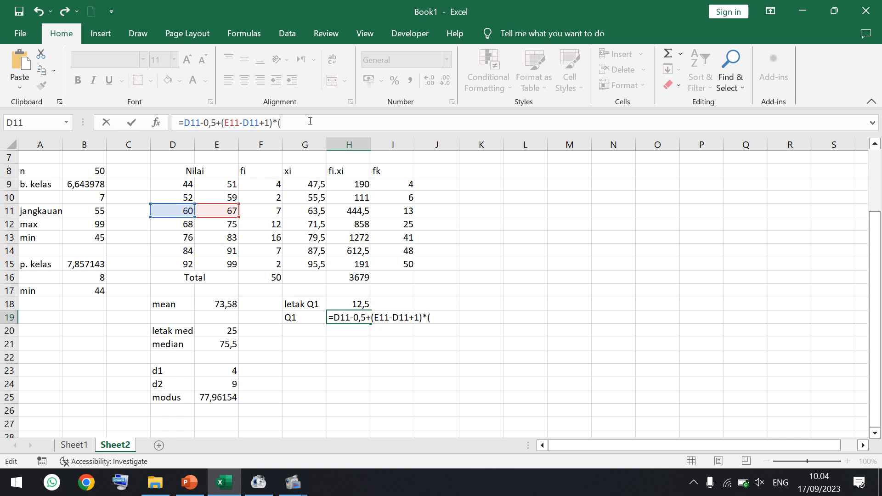
pyautogui.write(')')
pyautogui.click(340, 306)
pyautogui.write('-')
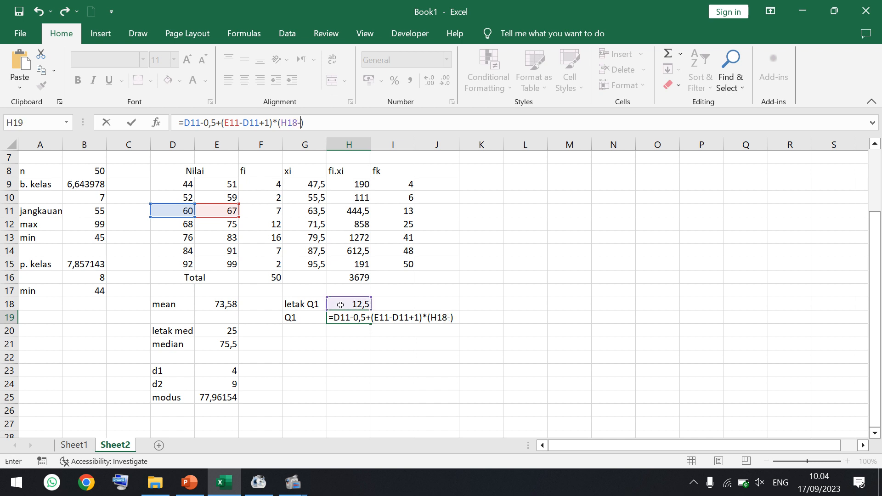
pyautogui.click(404, 197)
pyautogui.click(362, 118)
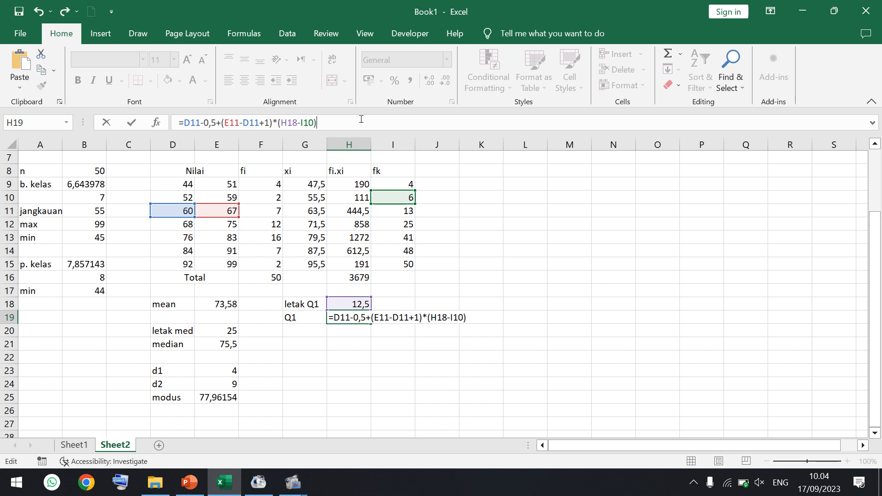
pyautogui.write('/')
pyautogui.click(260, 211)
pyautogui.press('Return')
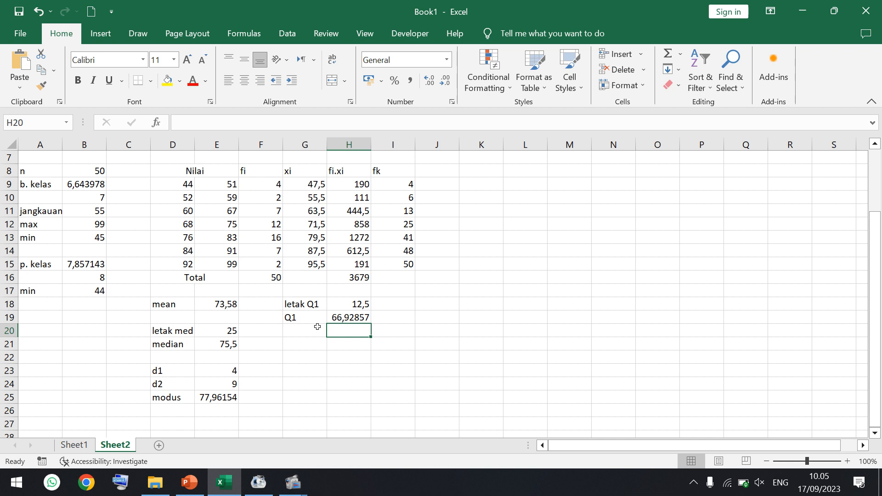
# - Label G21 "letak Q3" and enter =F16*3/4 in H21
pyautogui.click(307, 345)
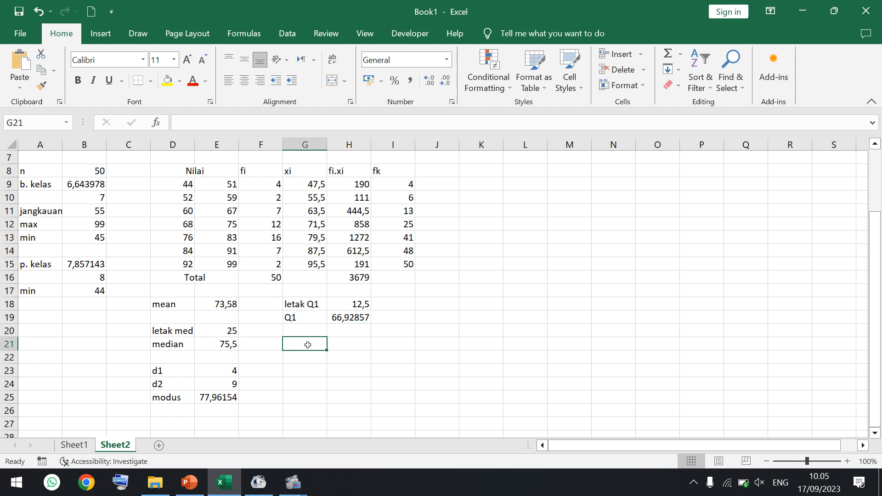
pyautogui.write('leta')
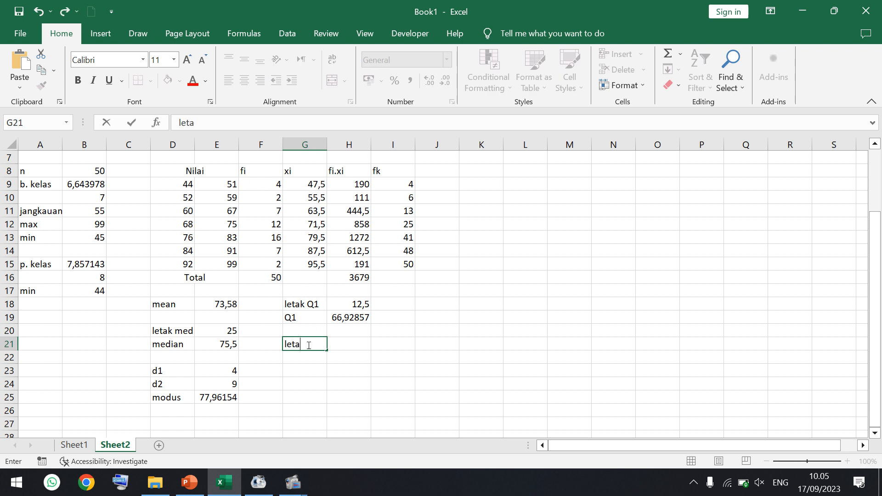
pyautogui.write('k Q3')
pyautogui.press('Tab')
pyautogui.write('=')
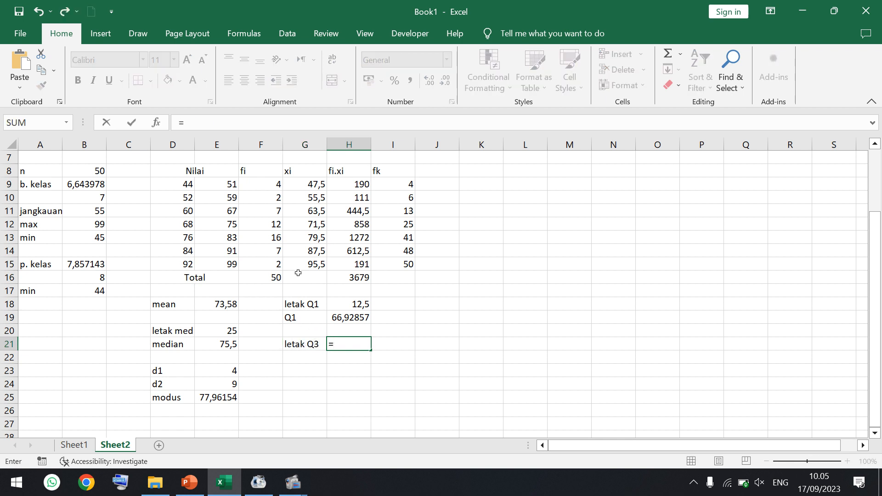
pyautogui.click(261, 278)
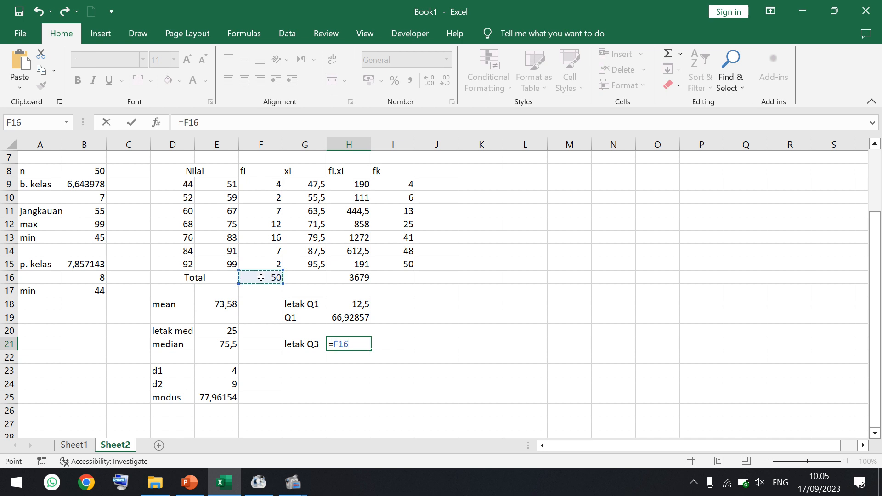
pyautogui.write('*3')
pyautogui.write('/4')
pyautogui.press('Return')
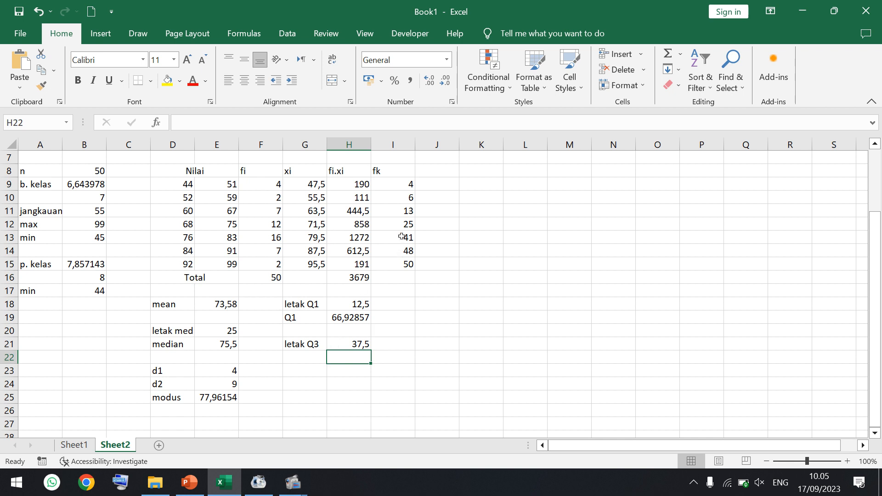
# - Label G22 "Q3" and start its formula in H22 with the 76–83 class's lower boundary, =D13-0,5
pyautogui.moveTo(398, 238); pyautogui.dragTo(177, 239)
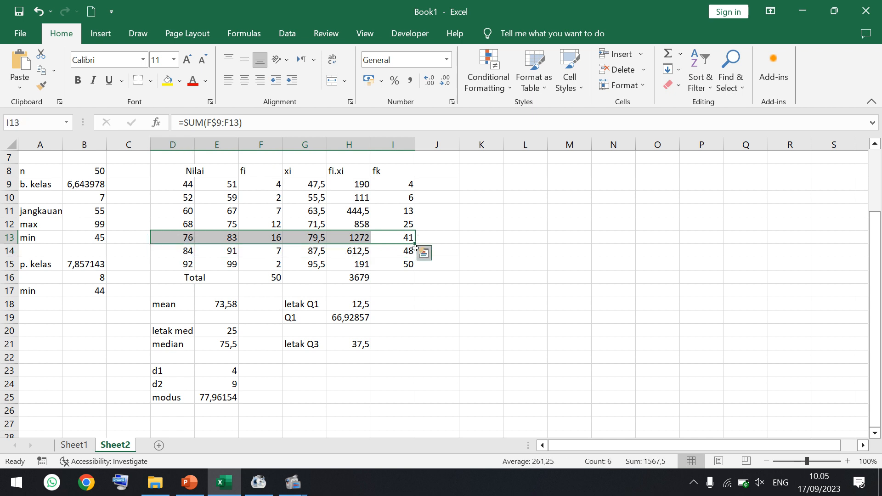
pyautogui.click(394, 239)
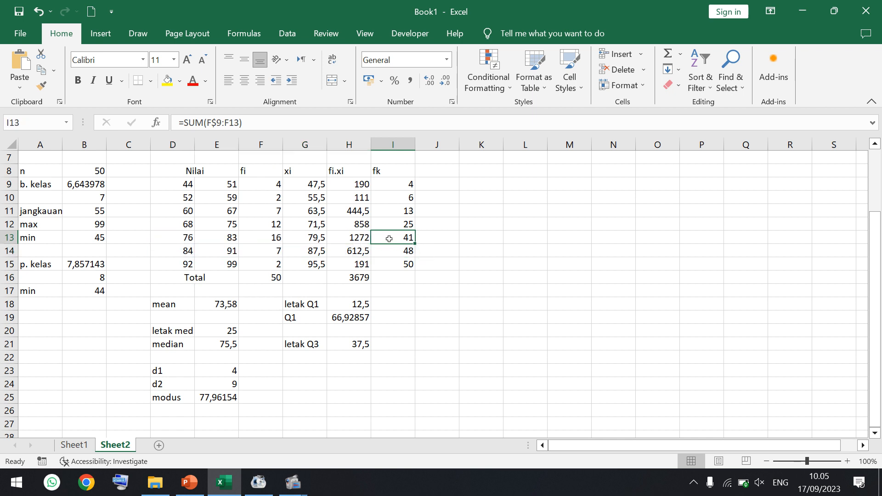
pyautogui.click(313, 359)
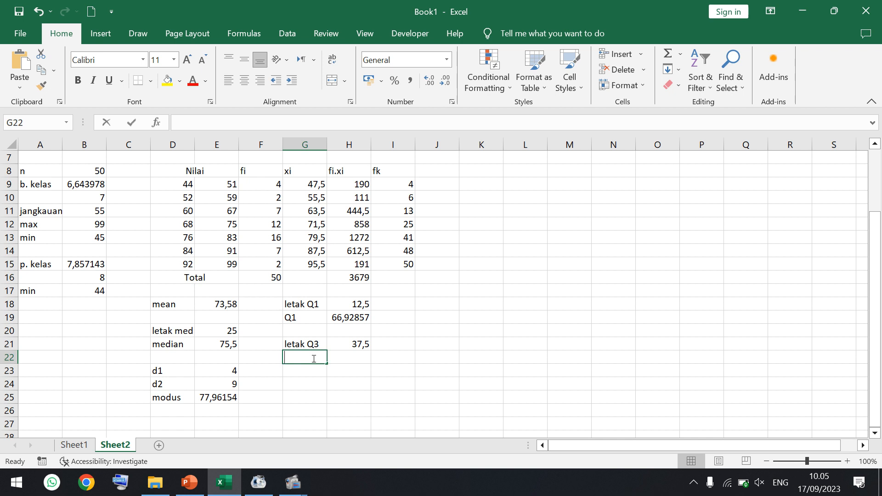
pyautogui.write('Q3')
pyautogui.press('Tab')
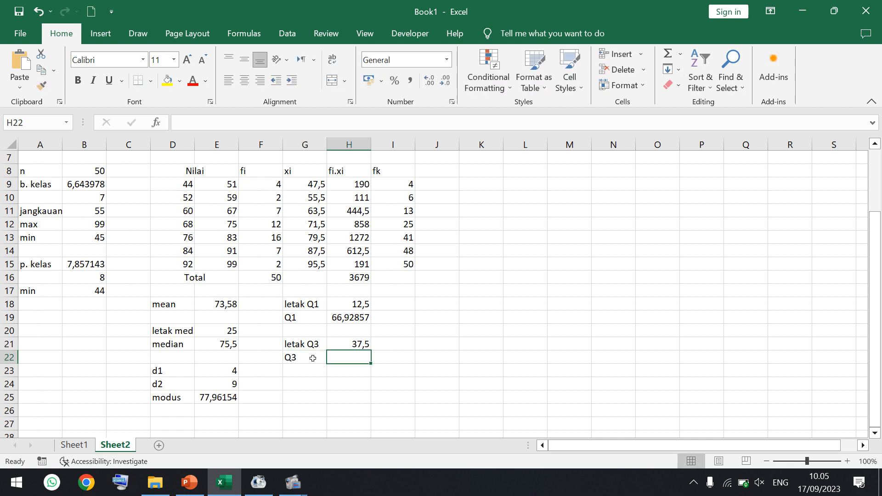
pyautogui.write('=')
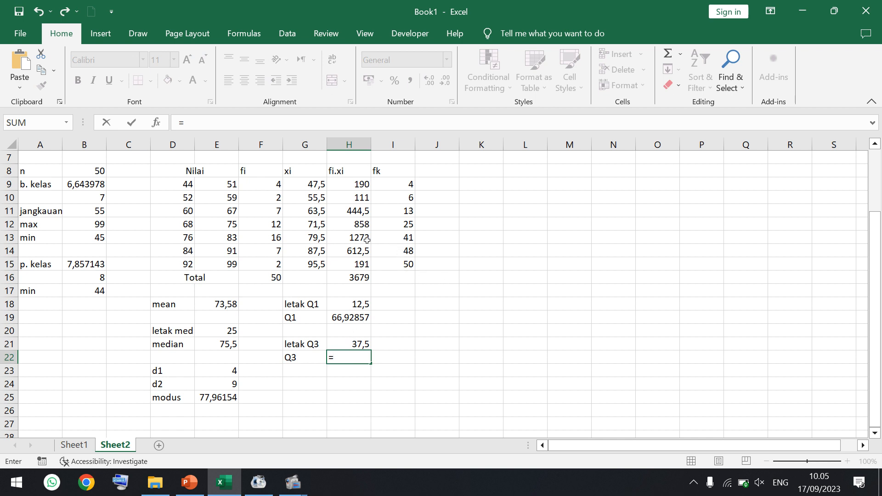
pyautogui.click(179, 238)
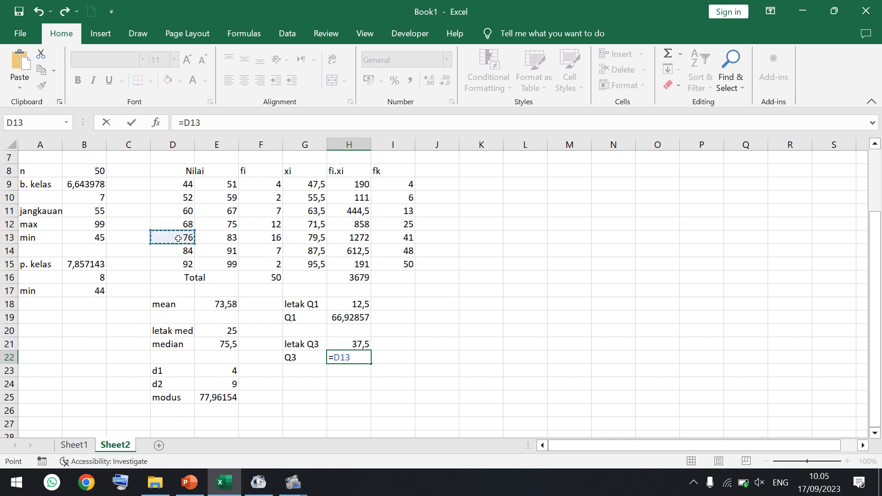
pyautogui.click(237, 123)
pyautogui.write('-0,5')
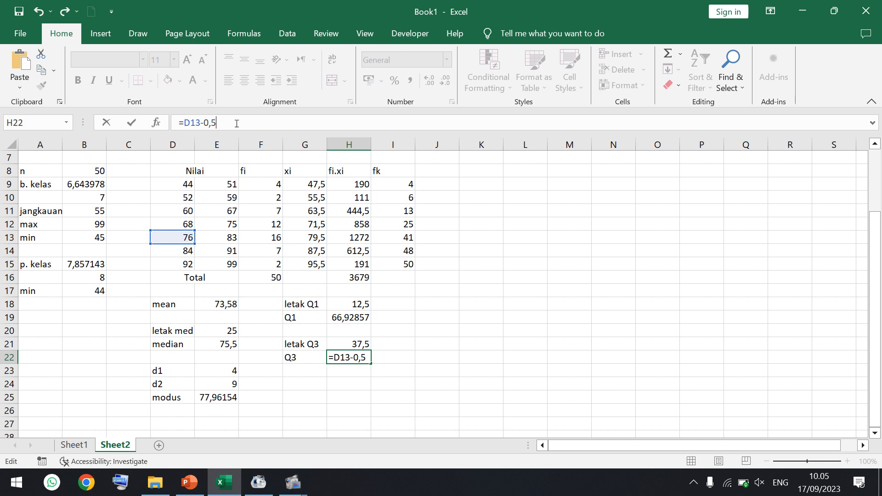
pyautogui.write('+()')
# - Add the class width term +(E13-D13+1) to the Q3 formula in H22
pyautogui.click(213, 237)
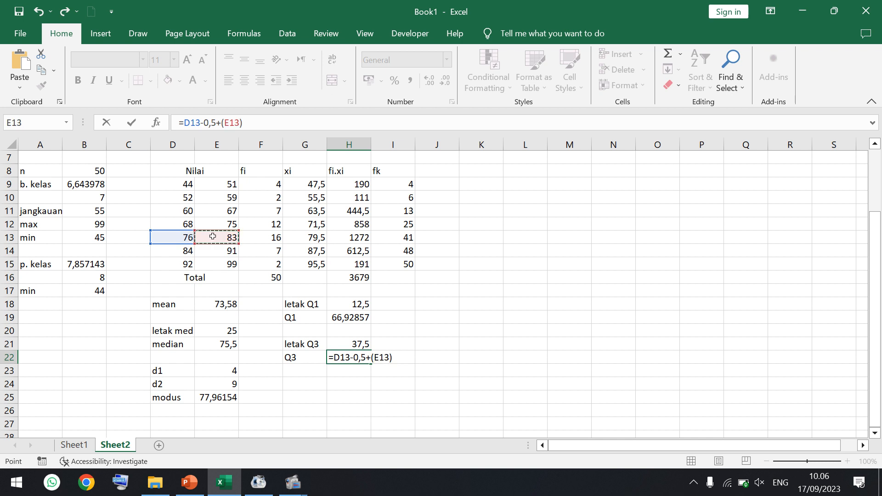
pyautogui.write('-')
pyautogui.click(182, 235)
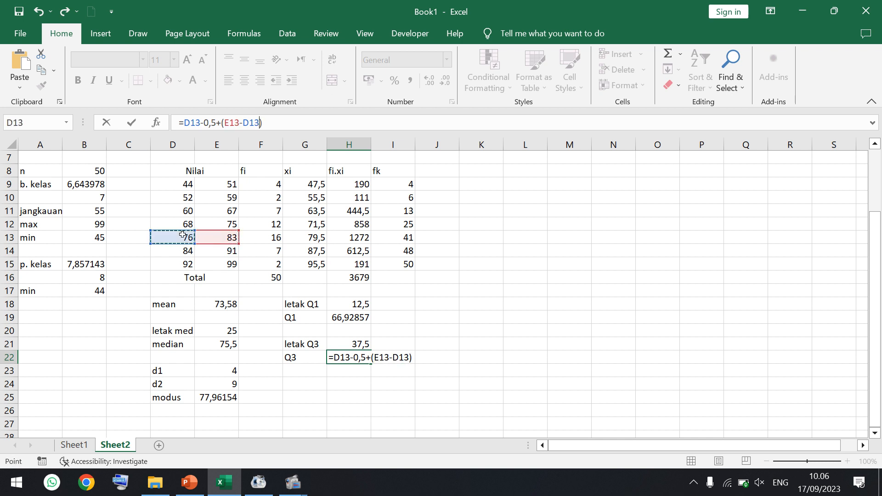
pyautogui.write('+1')
# - Complete the Q3 formula in H22 by appending *(H21-I12)/F13 and enter it
pyautogui.click(294, 122)
pyautogui.write('*')
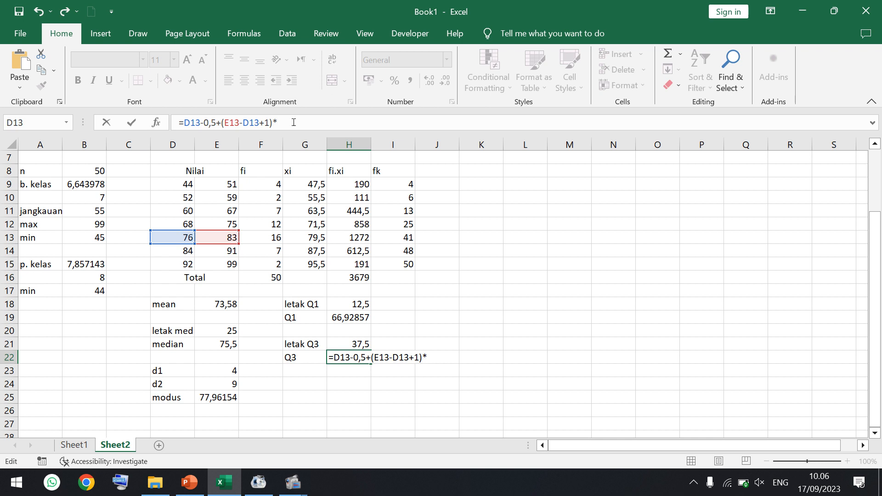
pyautogui.write('()')
pyautogui.click(356, 344)
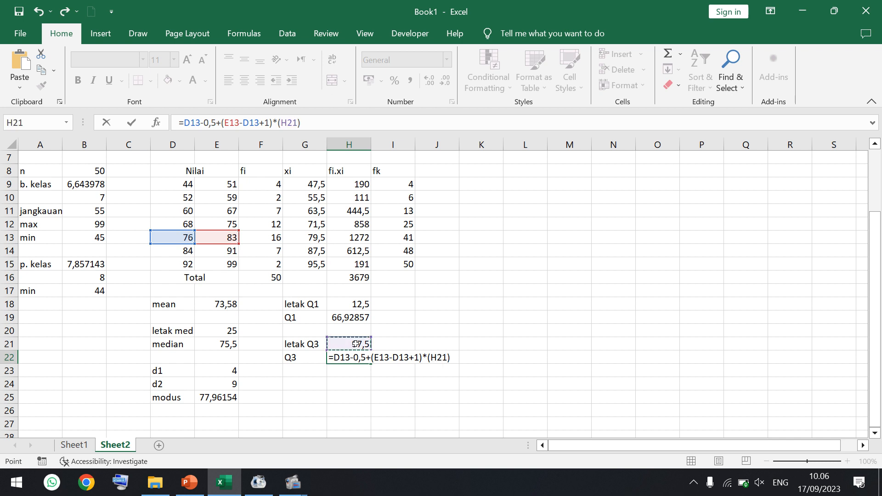
pyautogui.write('-')
pyautogui.click(396, 224)
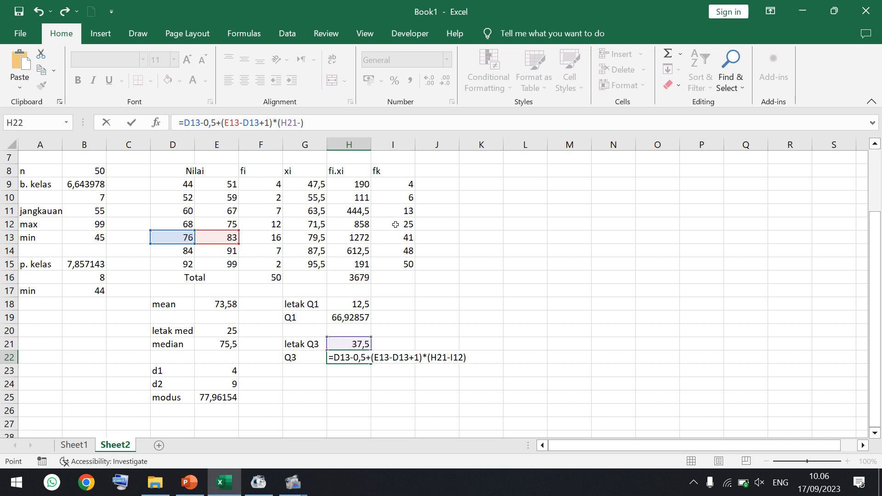
pyautogui.click(362, 123)
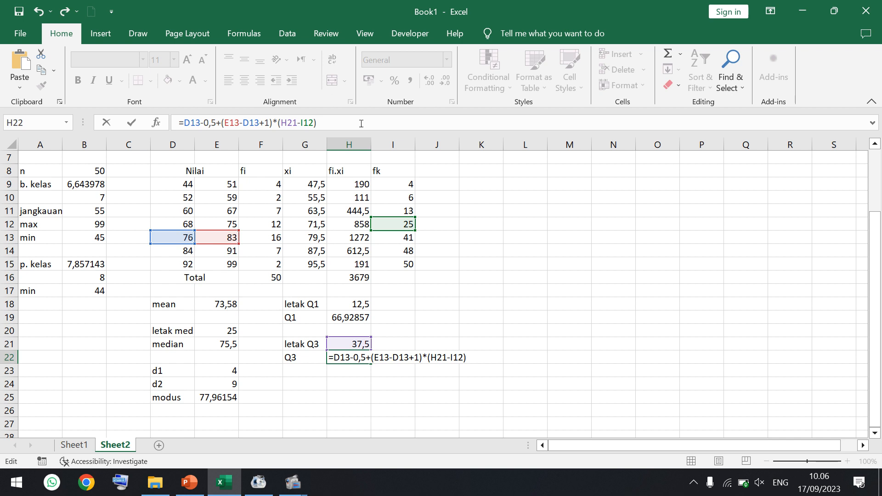
pyautogui.write('/')
pyautogui.click(266, 236)
pyautogui.press('Return')
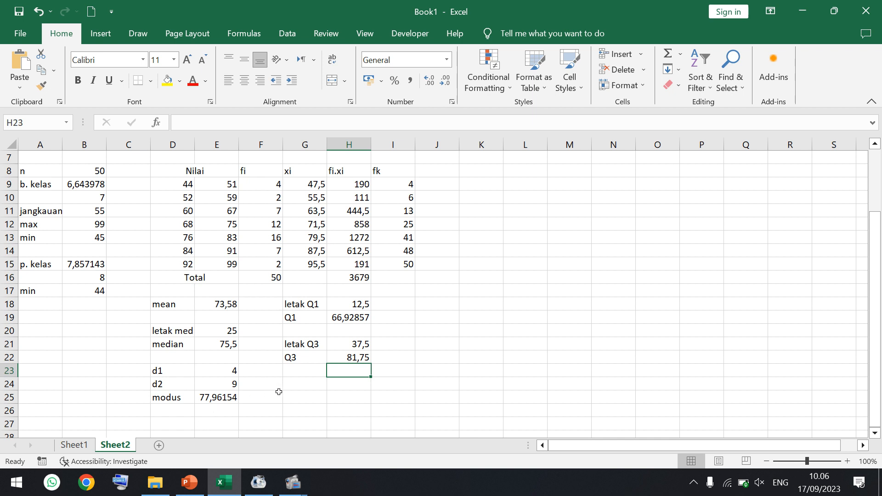
# - Check the remaining exercise questions on the Latihan slide in PowerPoint and return to the Excel workbook
pyautogui.hotkey('alt', 'Tab')
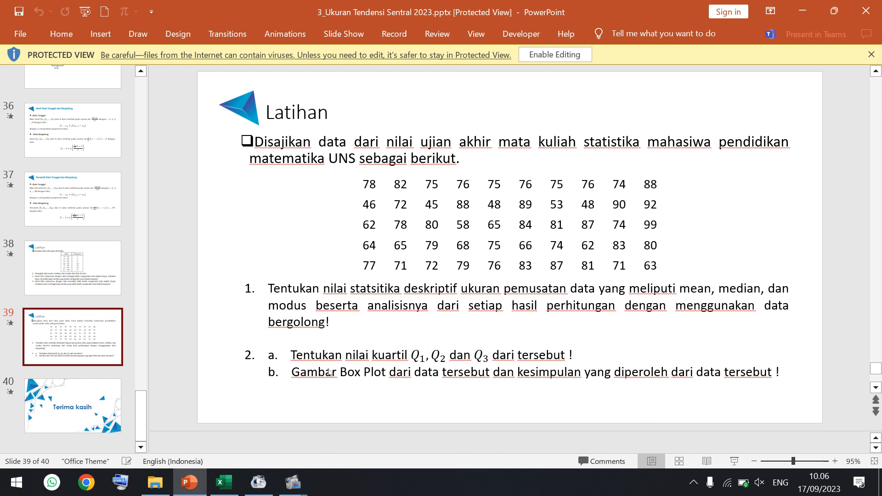
pyautogui.click(224, 483)
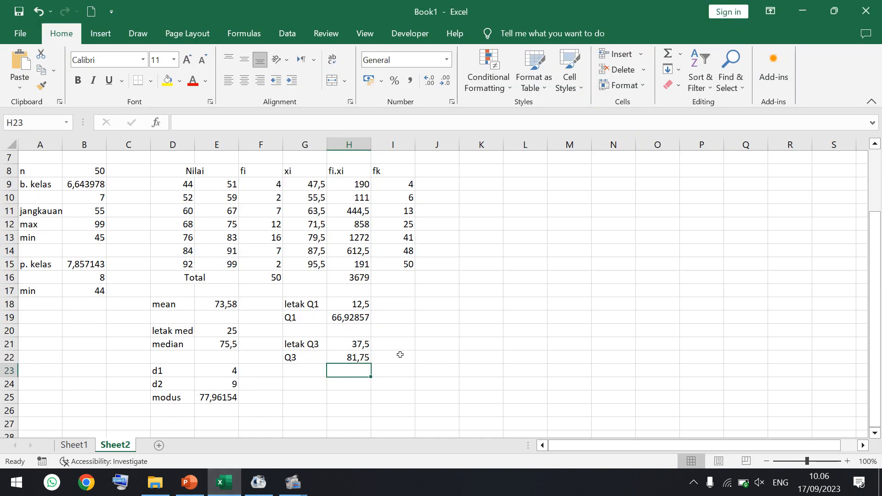